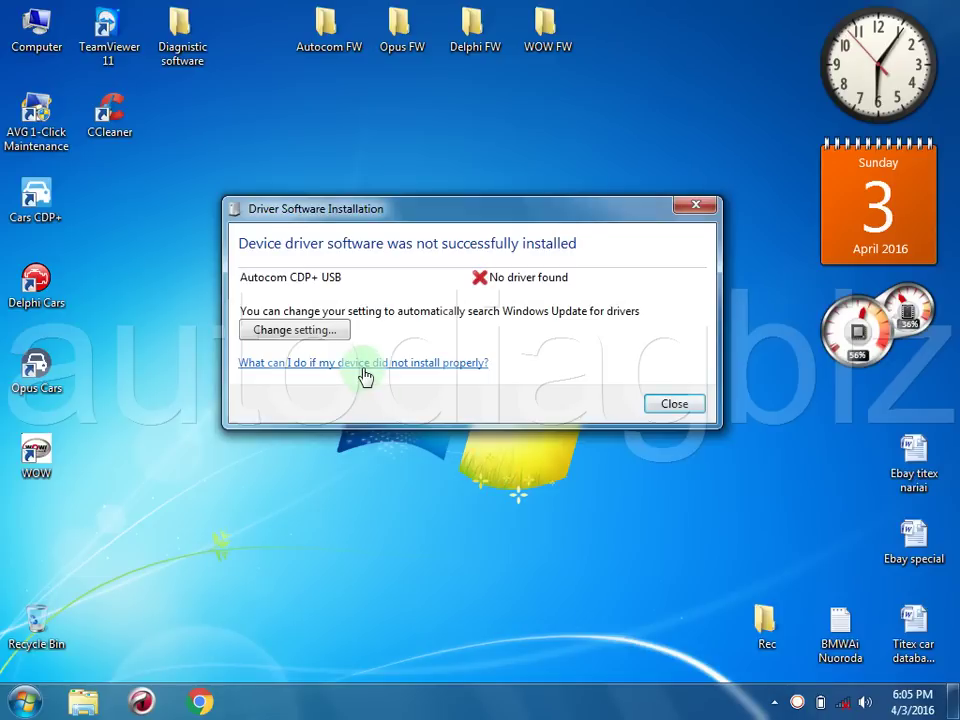
Dismiss the driver installation report and open Device Manager from the computer's system properties.
{"action": "left_click", "coordinate": [660, 408]}
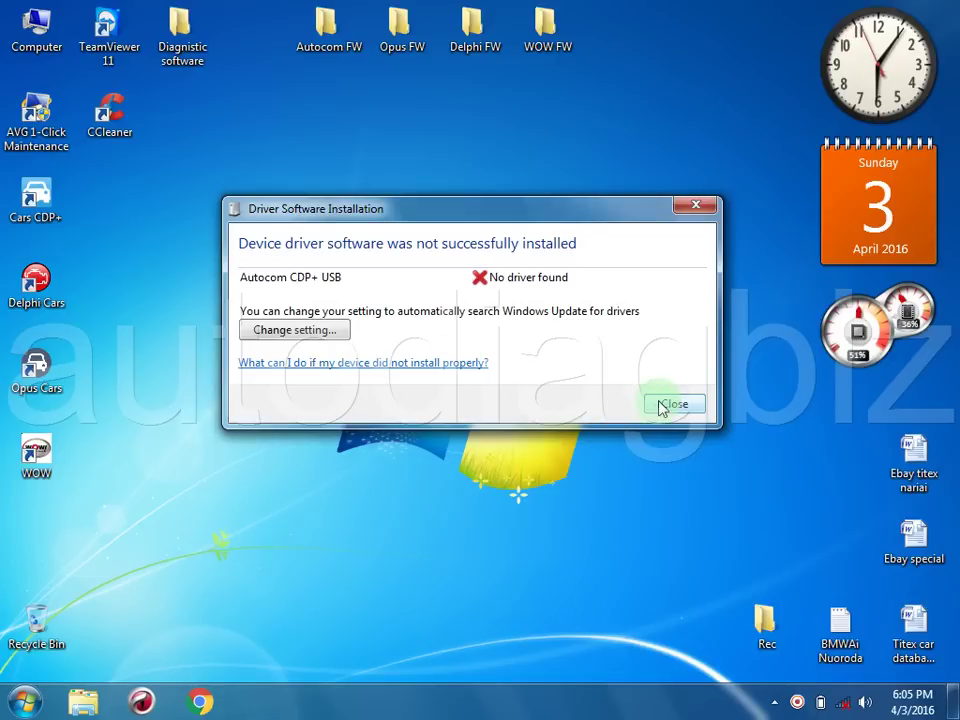
{"action": "left_click", "coordinate": [664, 404]}
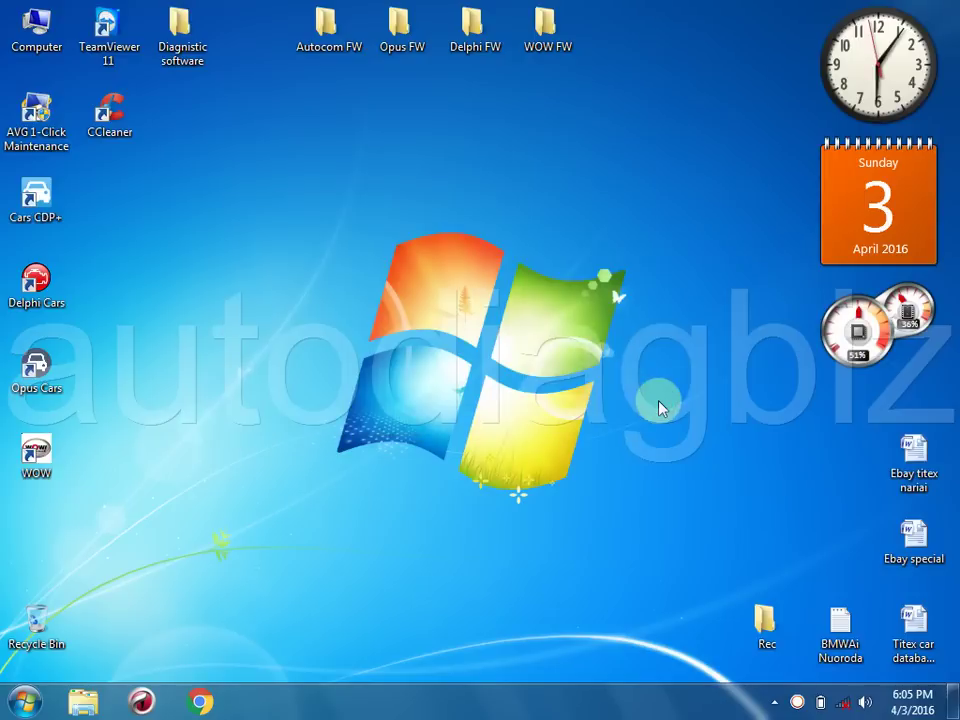
{"action": "right_click", "coordinate": [38, 28]}
{"action": "left_click", "coordinate": [111, 219]}
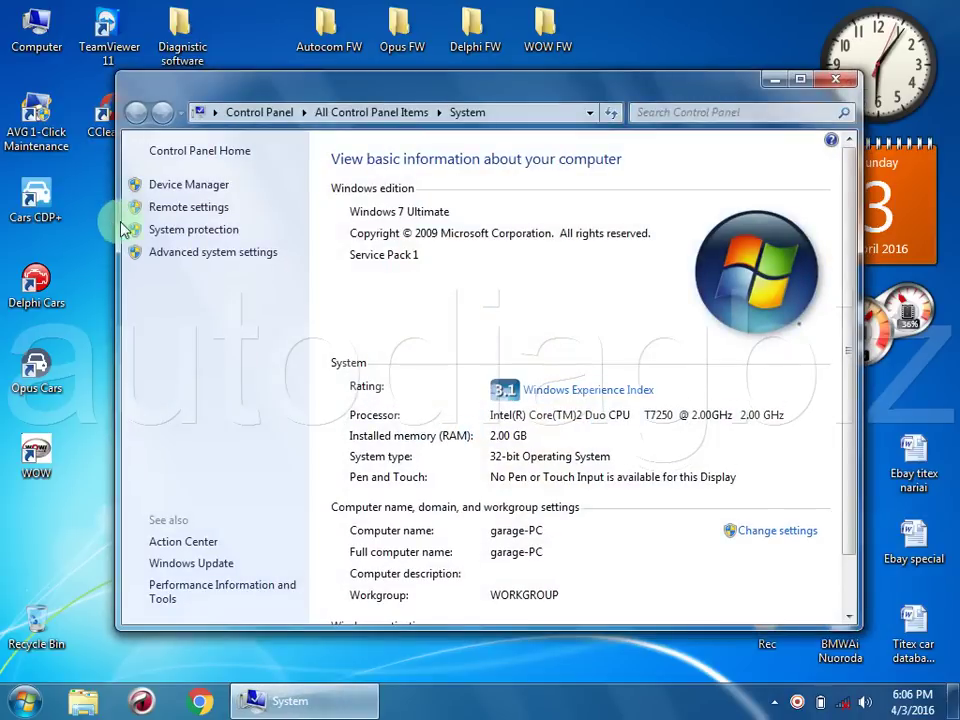
{"action": "left_click", "coordinate": [185, 188]}
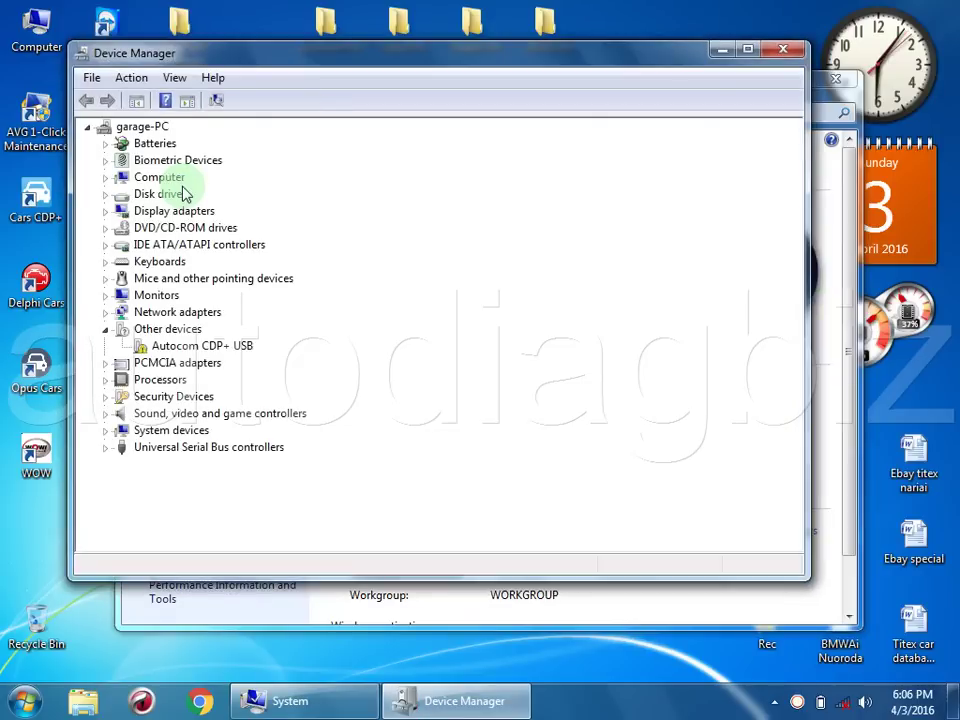
Start a manual driver update for the Autocom CDP+ USB device and browse for the driver folder.
{"action": "double_click", "coordinate": [193, 346]}
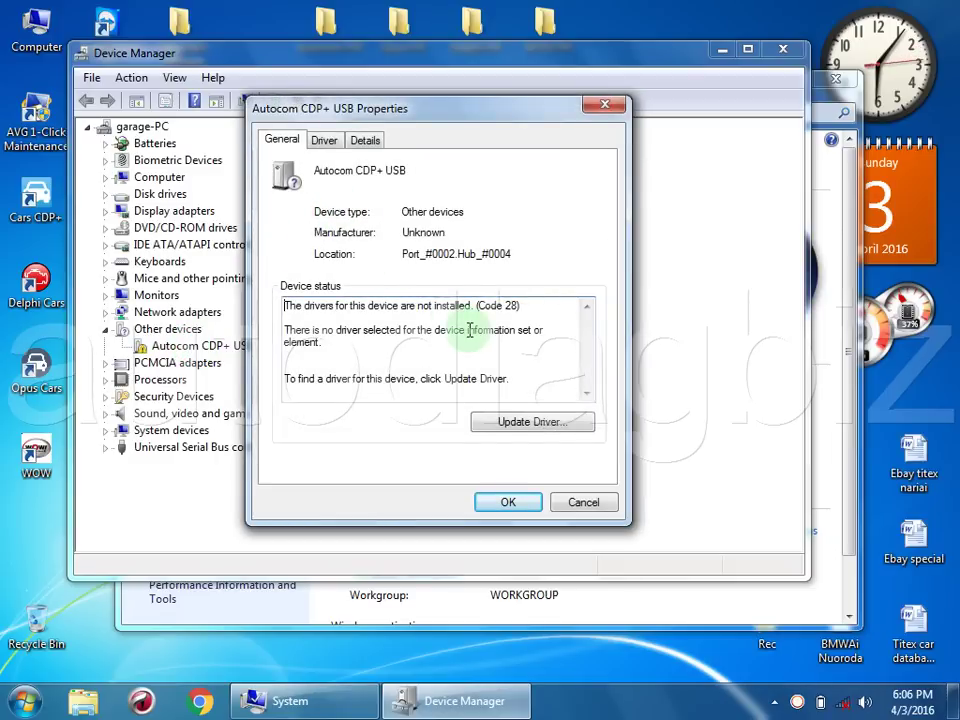
{"action": "left_click", "coordinate": [505, 423]}
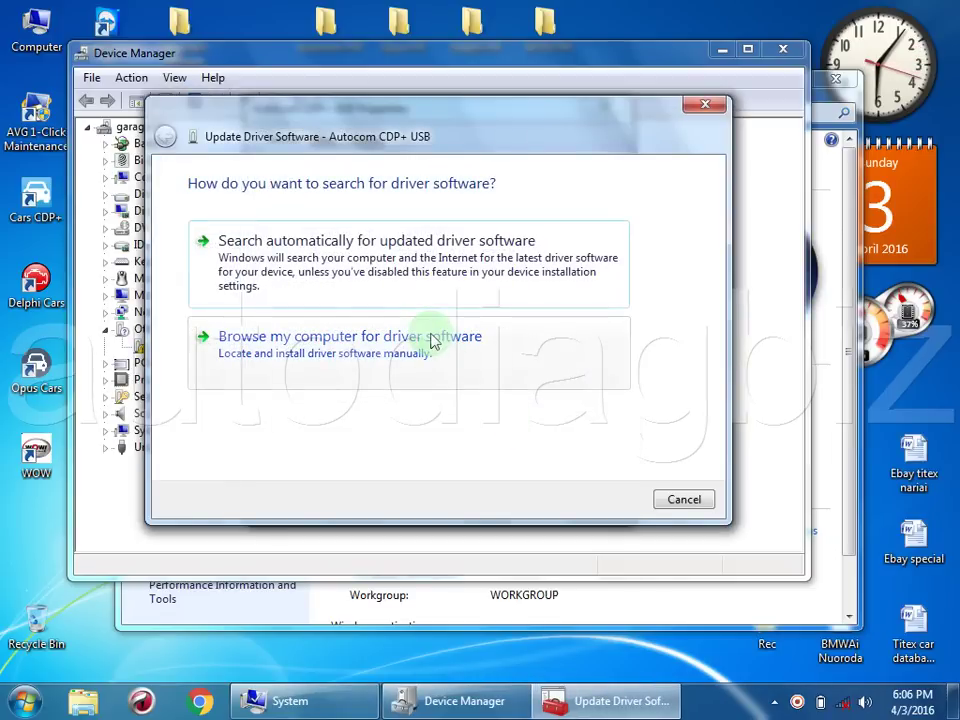
{"action": "left_click", "coordinate": [432, 340]}
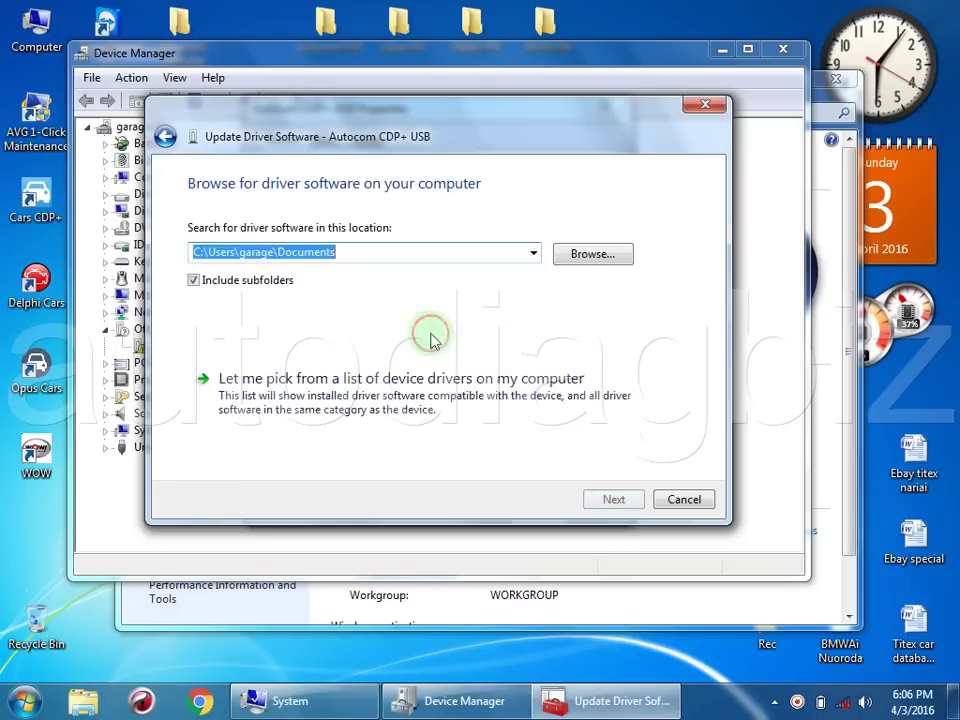
{"action": "left_click", "coordinate": [596, 254]}
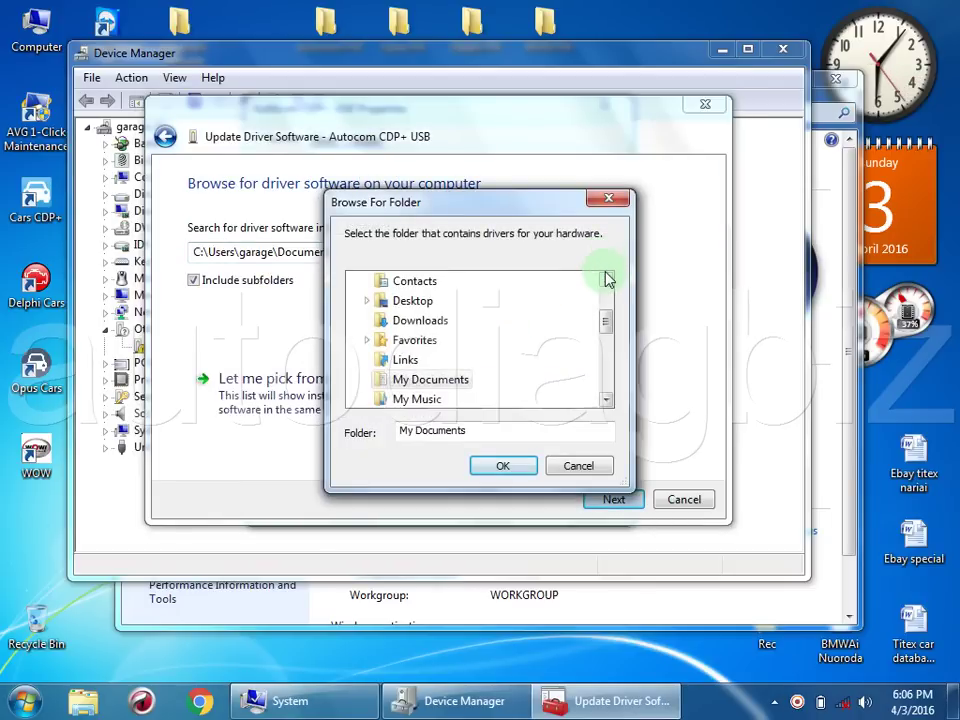
Expand Computer and Local Disk (C:) in the folder tree and open Program Files.
{"action": "left_click", "coordinate": [605, 280]}
{"action": "left_click", "coordinate": [605, 280]}
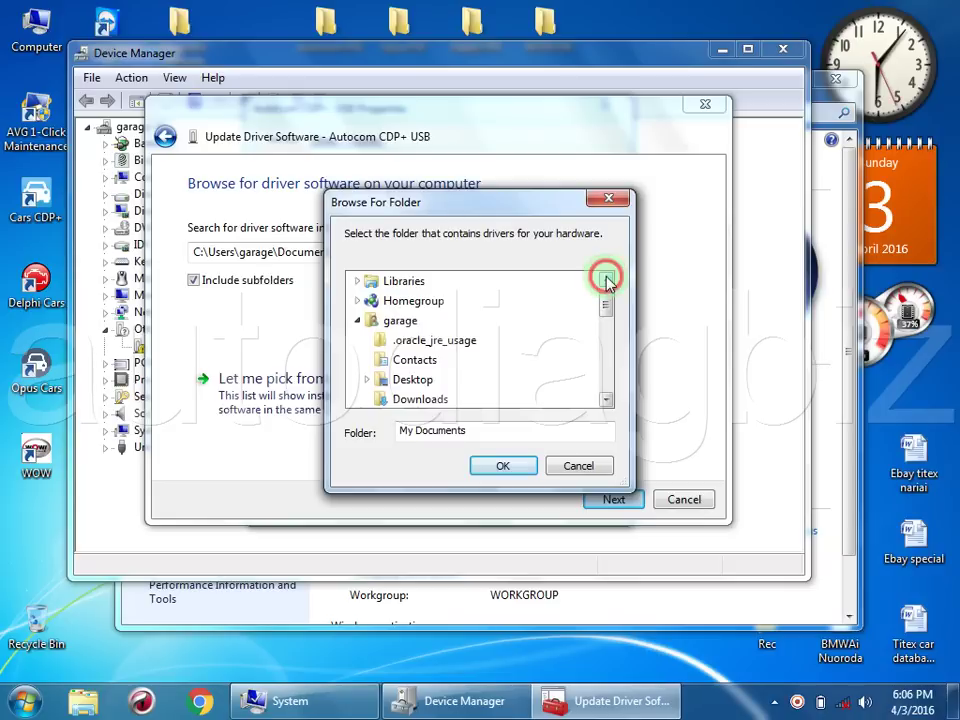
{"action": "left_click", "coordinate": [360, 321]}
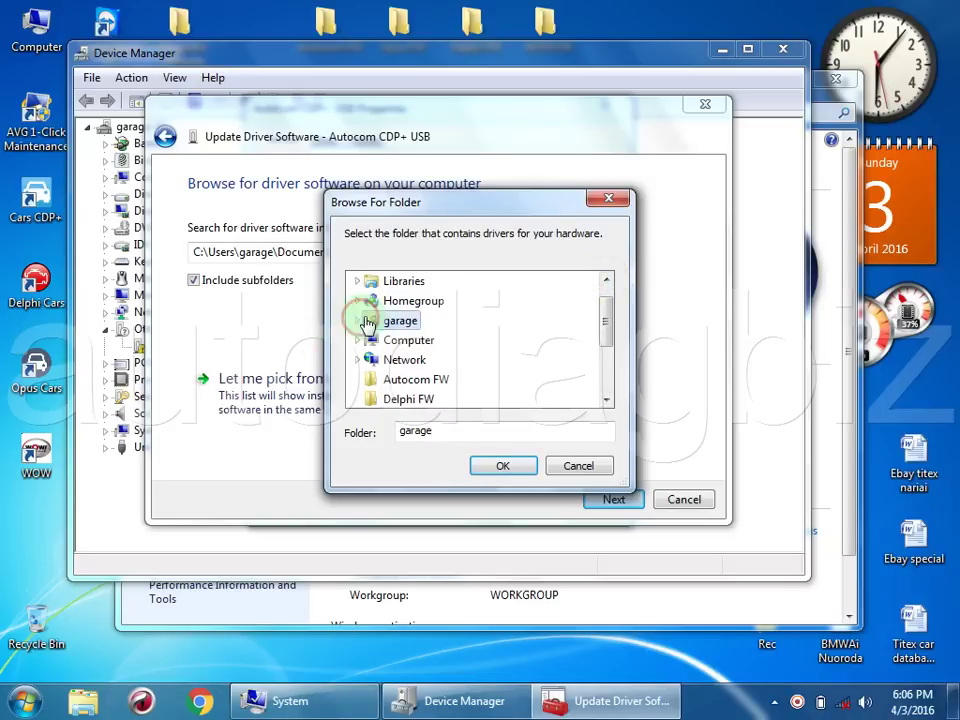
{"action": "left_click", "coordinate": [605, 280]}
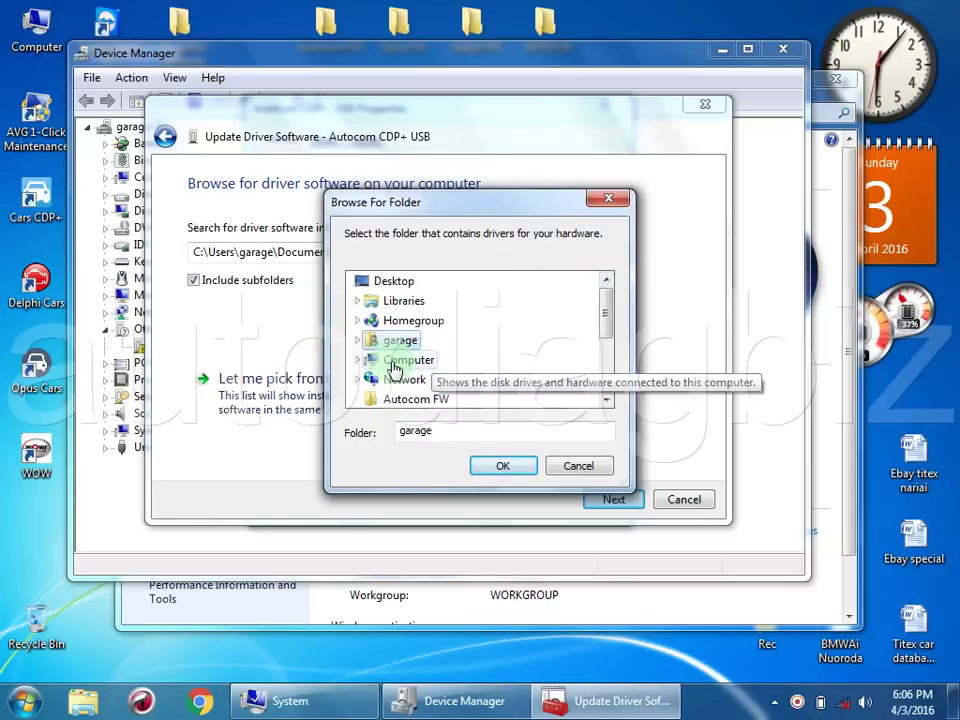
{"action": "left_click", "coordinate": [358, 360]}
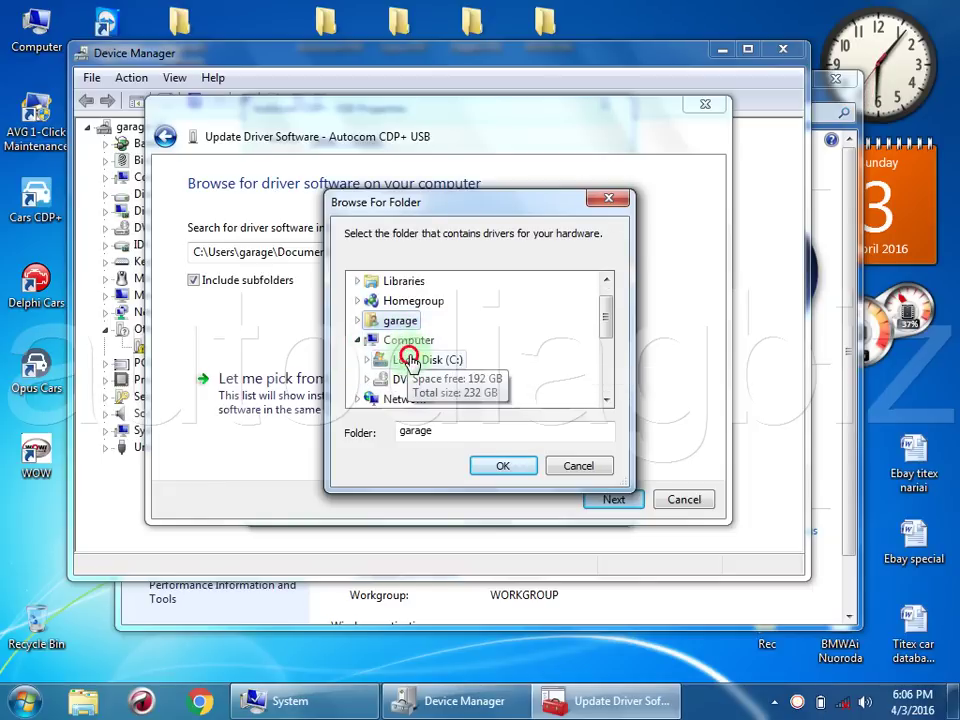
{"action": "left_click", "coordinate": [410, 359]}
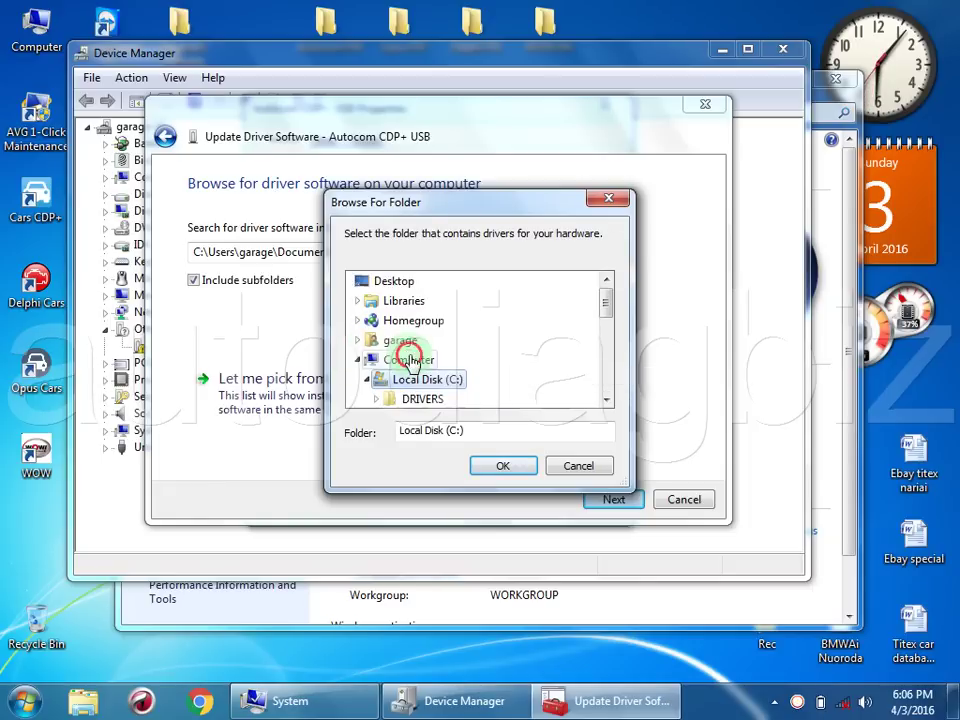
{"action": "left_click", "coordinate": [608, 403]}
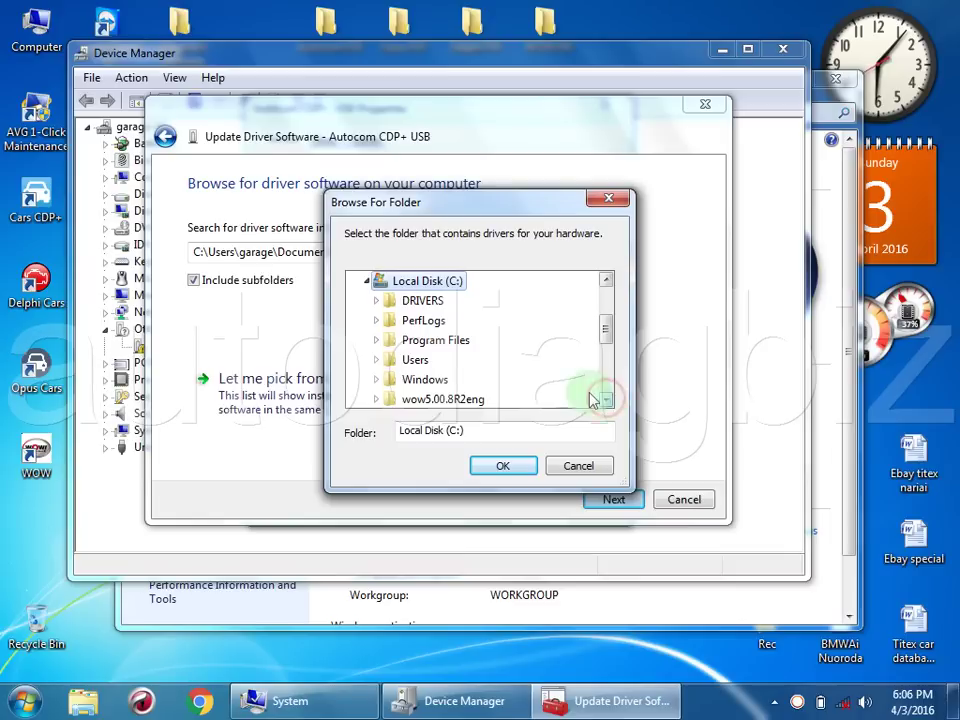
{"action": "left_click", "coordinate": [440, 341]}
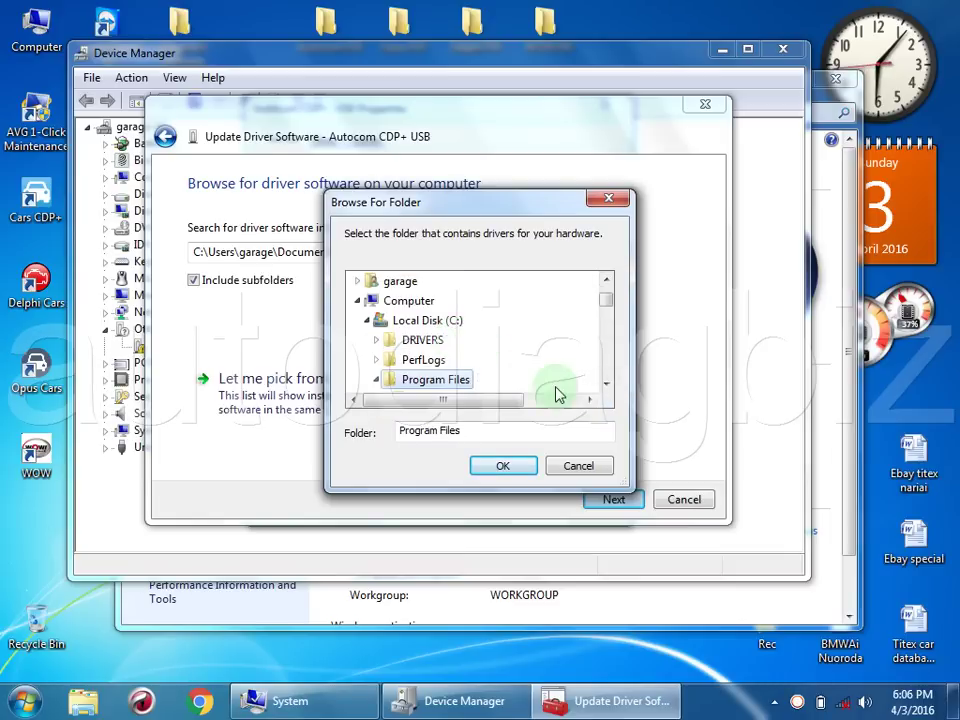
Choose the Driver folder inside Delphi Cars 2014.R2 as the driver search location.
{"action": "left_click", "coordinate": [605, 388]}
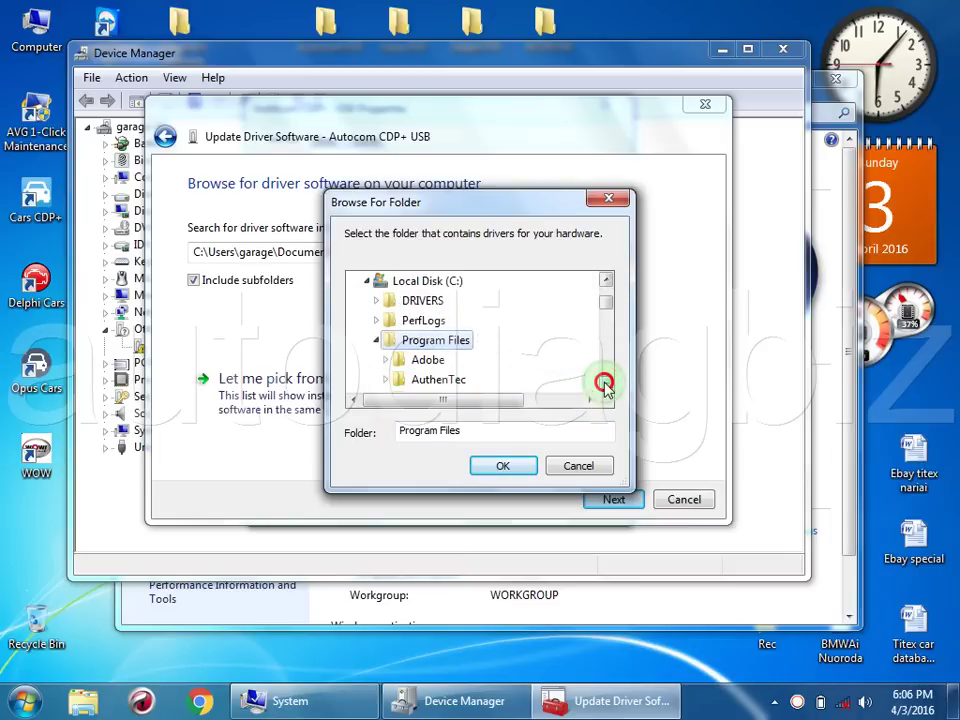
{"action": "left_click", "coordinate": [605, 388]}
{"action": "left_click", "coordinate": [605, 388]}
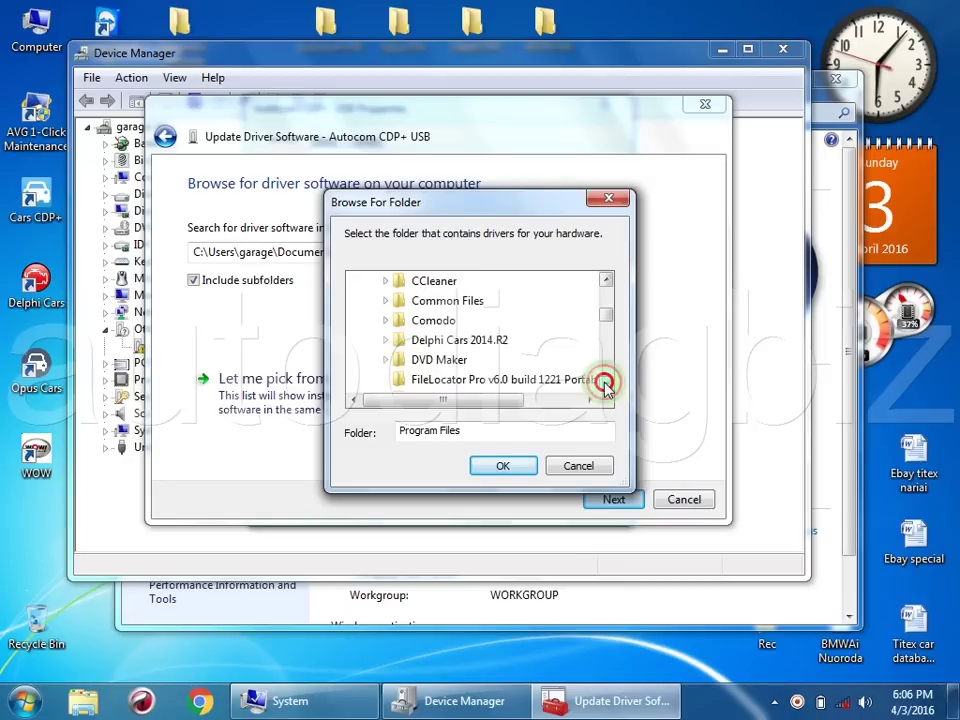
{"action": "left_click", "coordinate": [465, 341]}
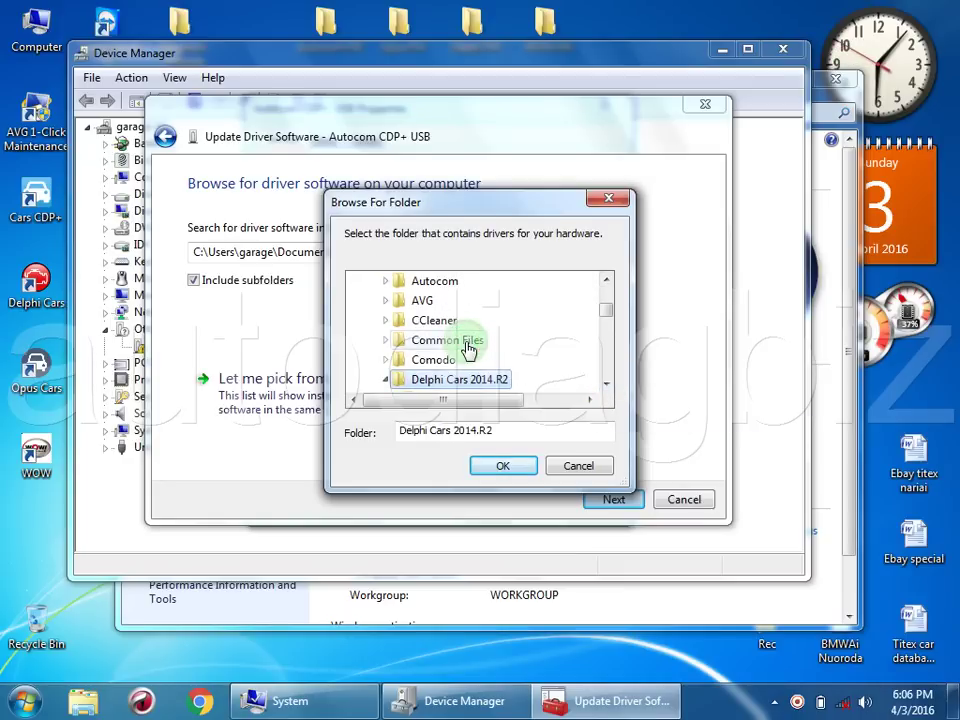
{"action": "left_click", "coordinate": [605, 388]}
{"action": "left_click", "coordinate": [605, 388]}
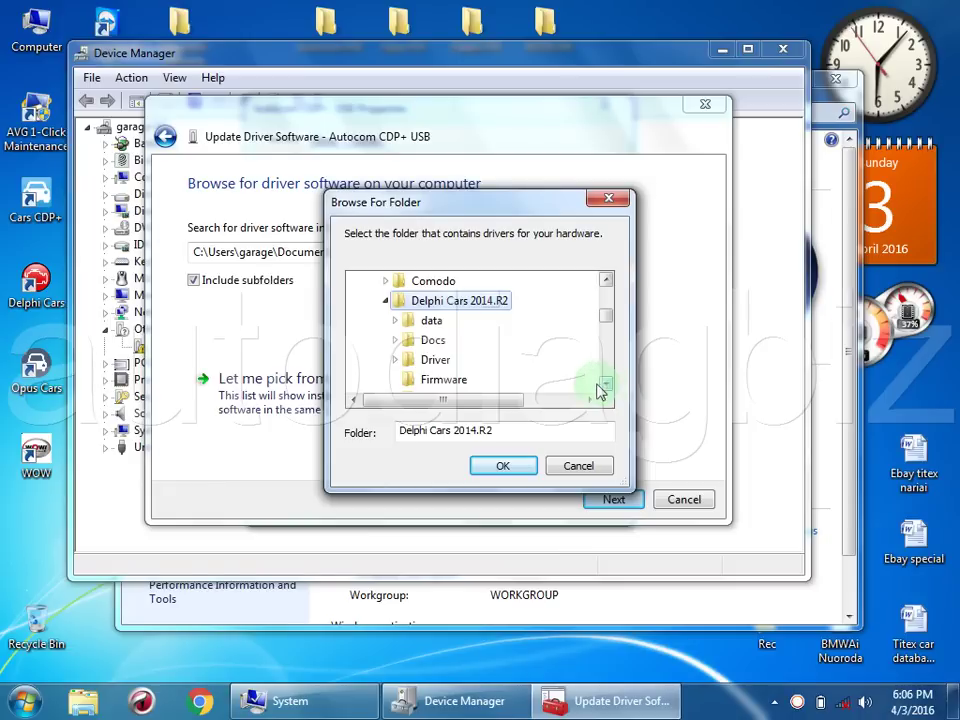
{"action": "left_click", "coordinate": [440, 360]}
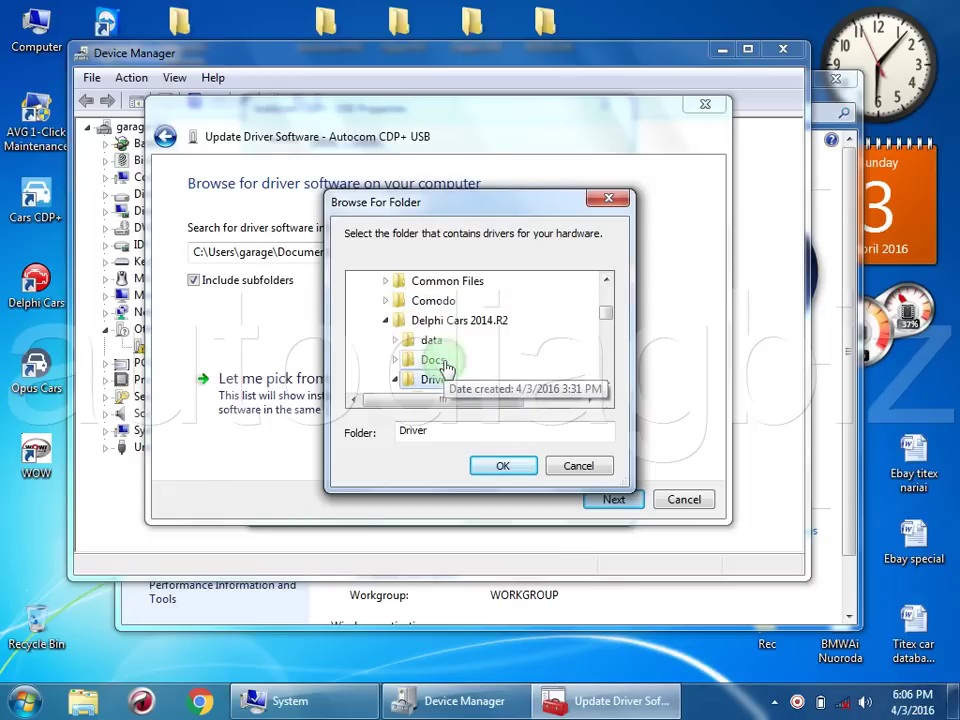
{"action": "left_click", "coordinate": [607, 386]}
{"action": "left_click", "coordinate": [607, 386]}
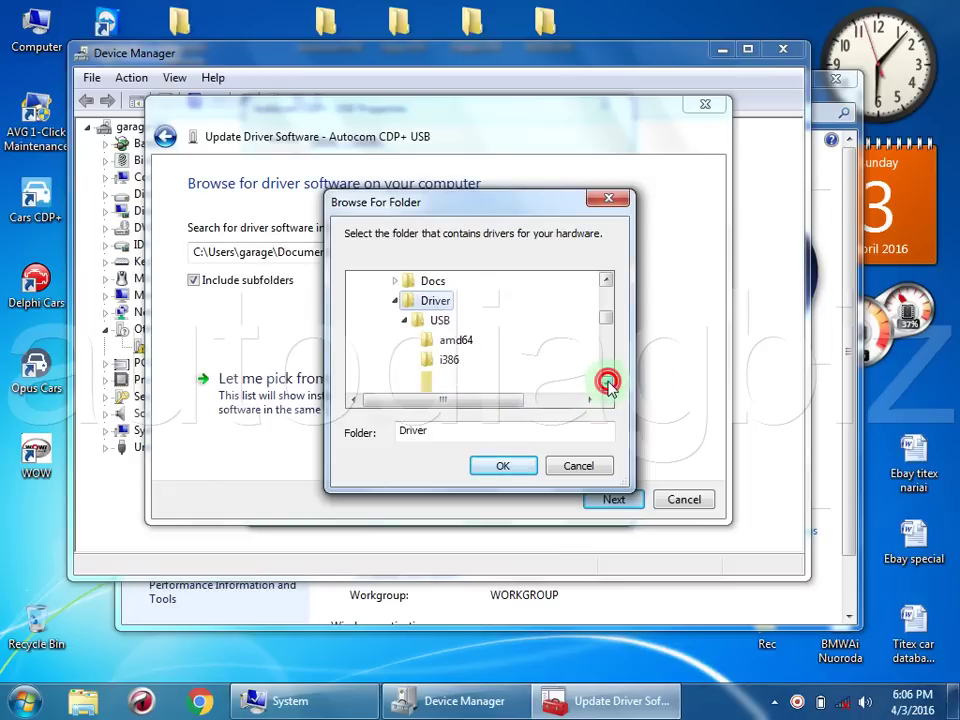
{"action": "left_click", "coordinate": [503, 468]}
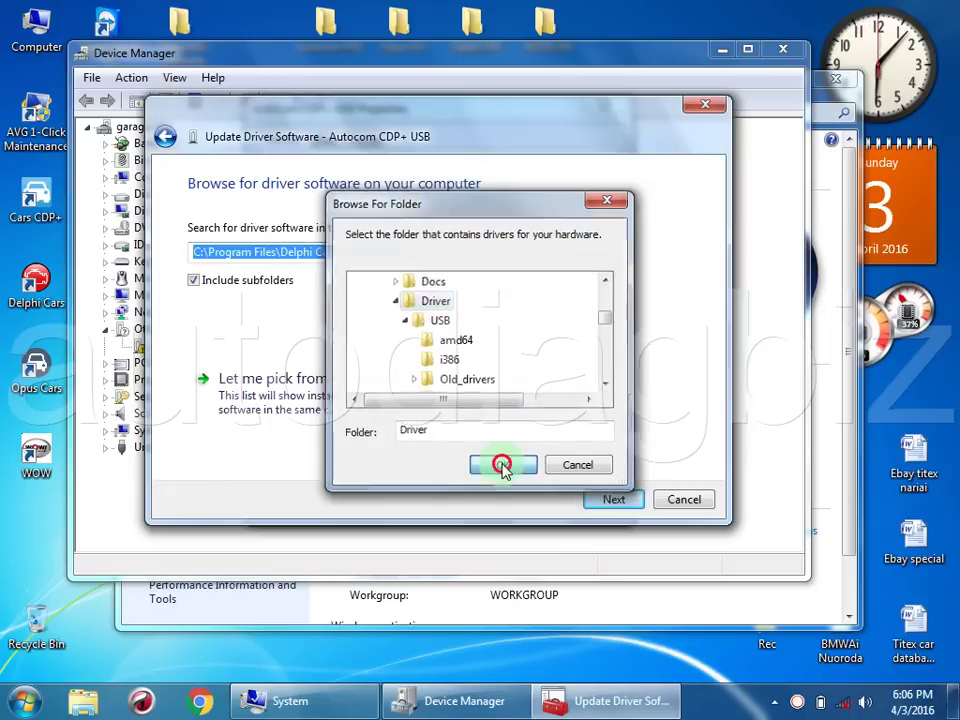
Install the Autocom CDP+ USB driver from the chosen folder and close the update wizard and device properties.
{"action": "left_click", "coordinate": [608, 499]}
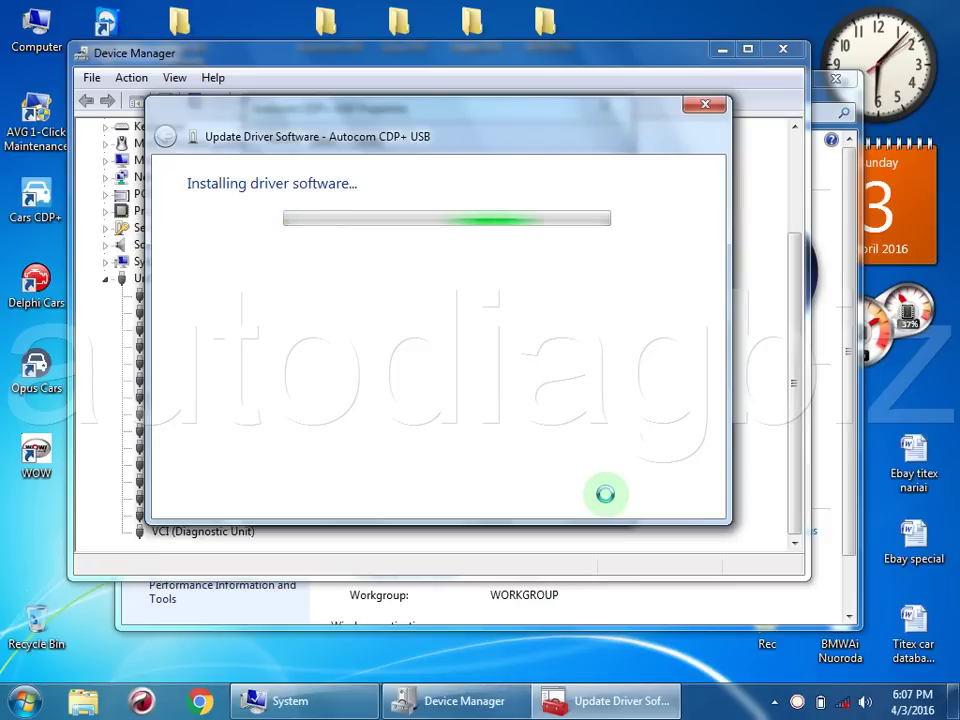
{"action": "left_click", "coordinate": [675, 500]}
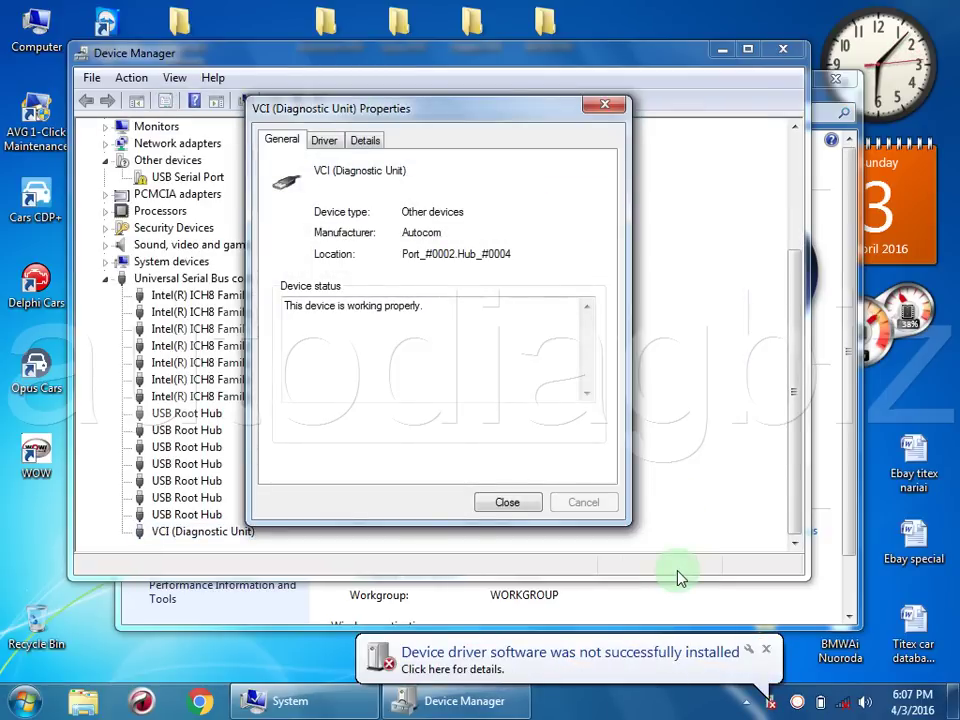
{"action": "left_click", "coordinate": [533, 502]}
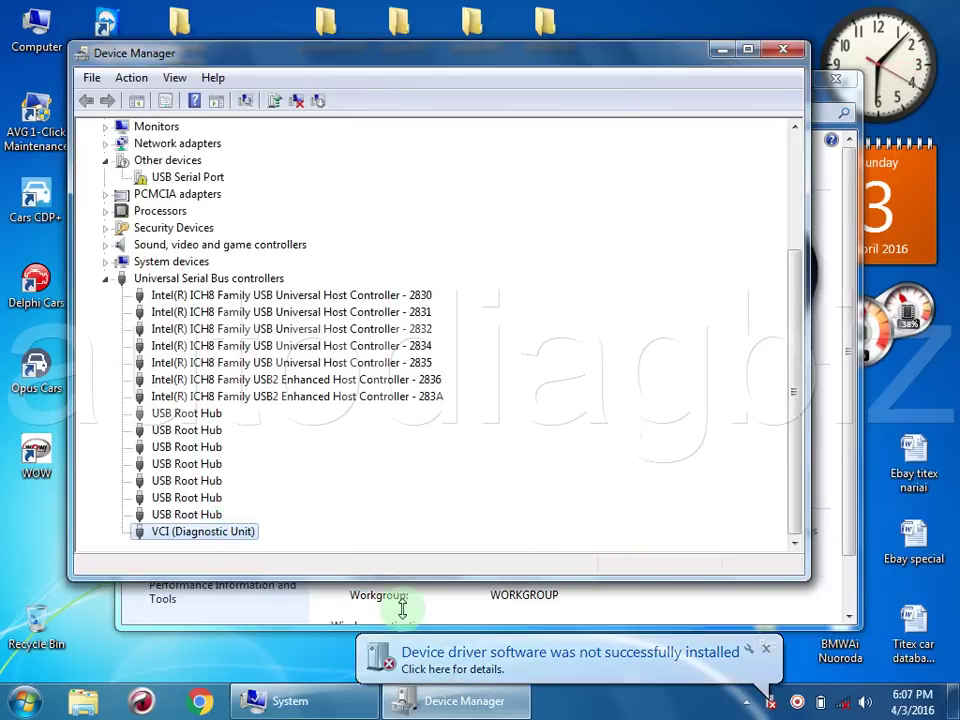
Check the failed-installation notice and install the USB Serial Port driver from C:\Program Files\Delphi Cars 2014.R2\Driver.
{"action": "left_click", "coordinate": [472, 664]}
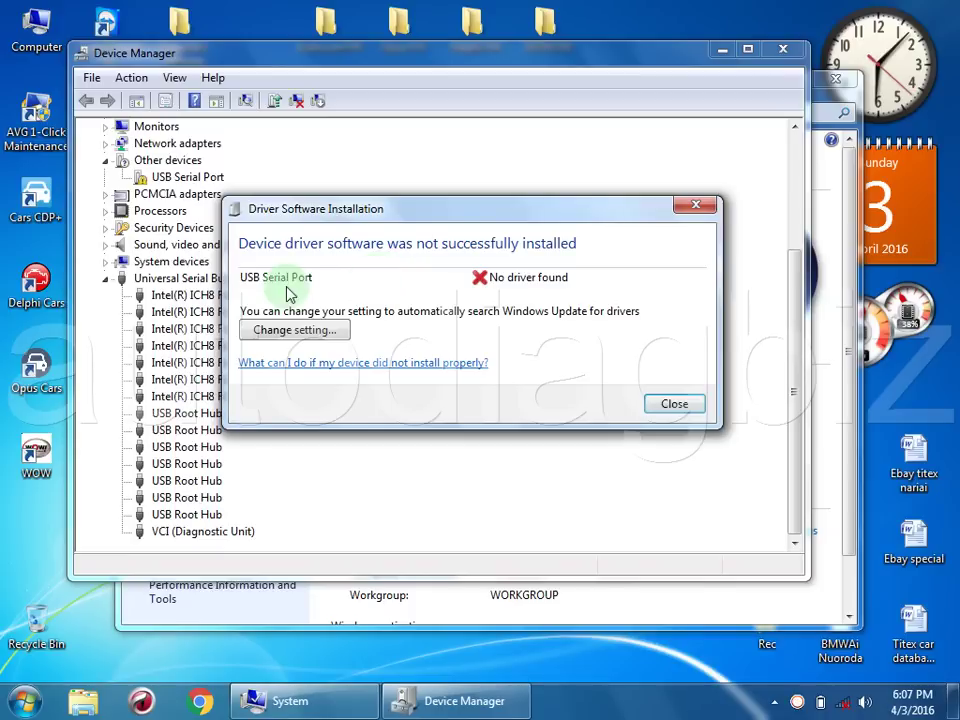
{"action": "left_click", "coordinate": [668, 402]}
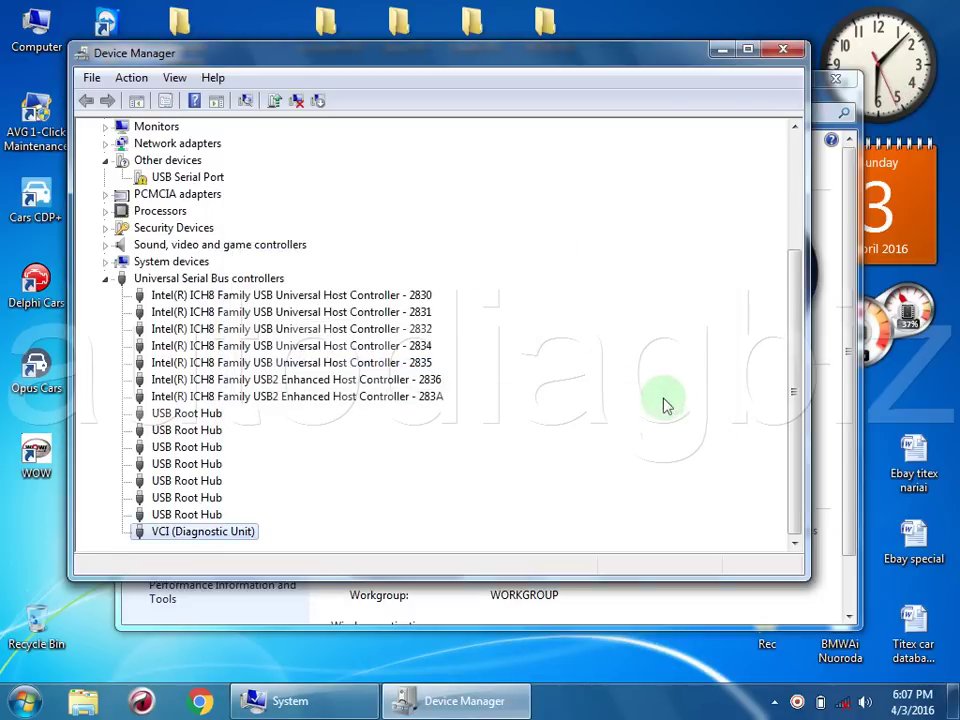
{"action": "double_click", "coordinate": [211, 180]}
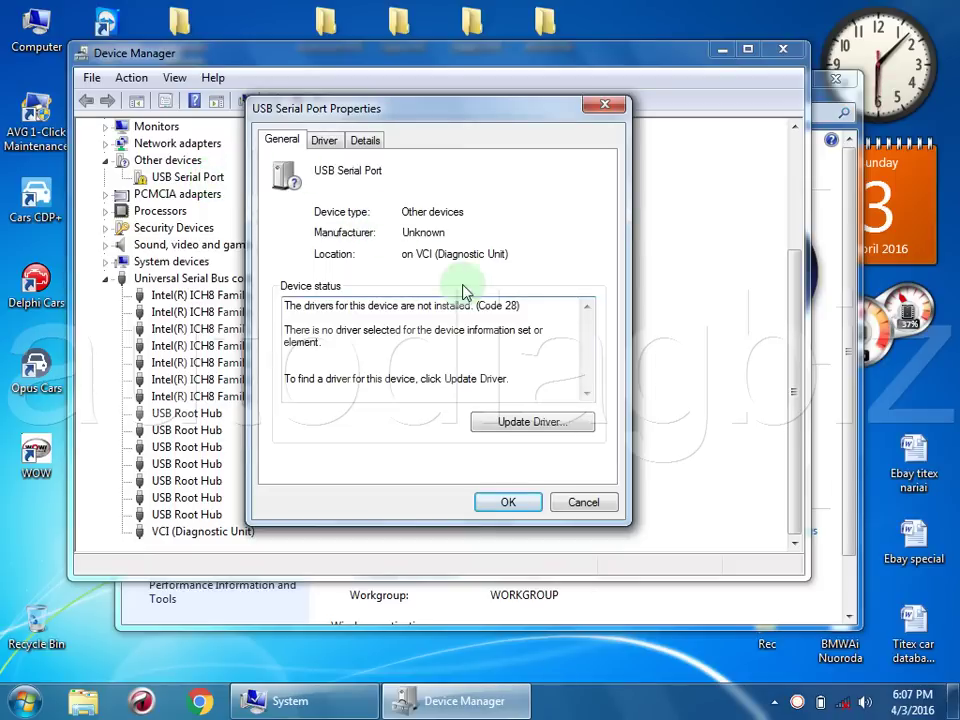
{"action": "left_click", "coordinate": [520, 421]}
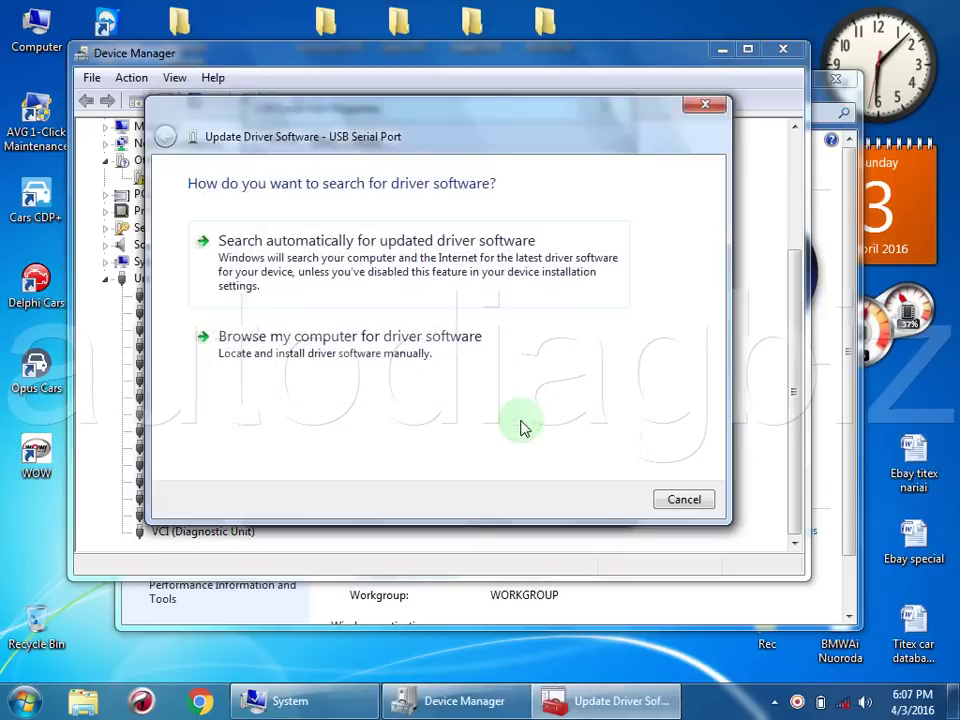
{"action": "left_click", "coordinate": [365, 338]}
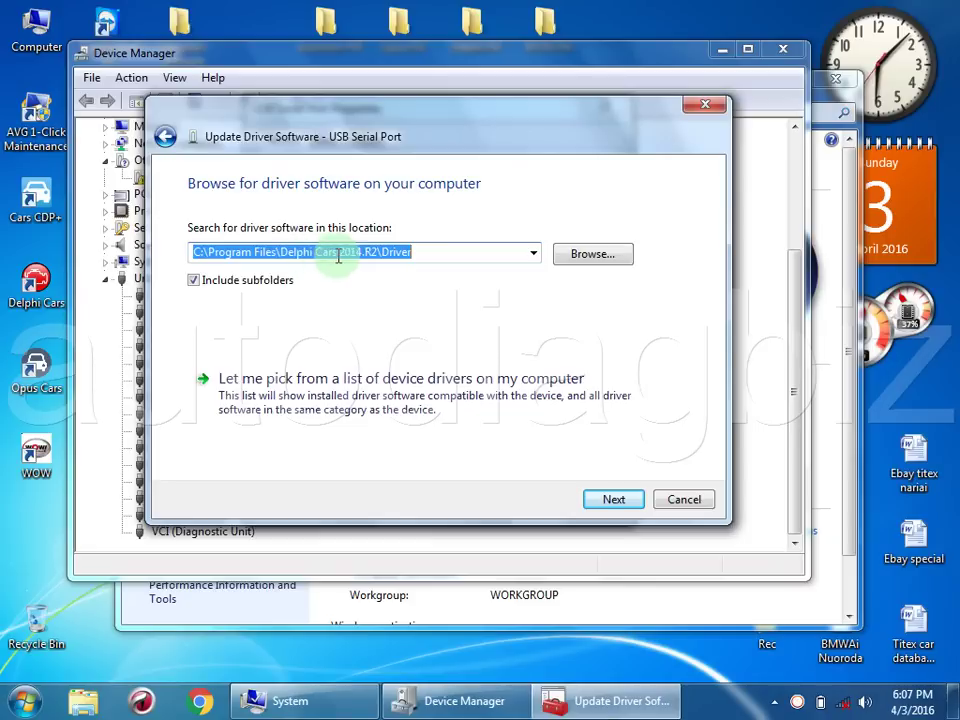
{"action": "left_click", "coordinate": [613, 499]}
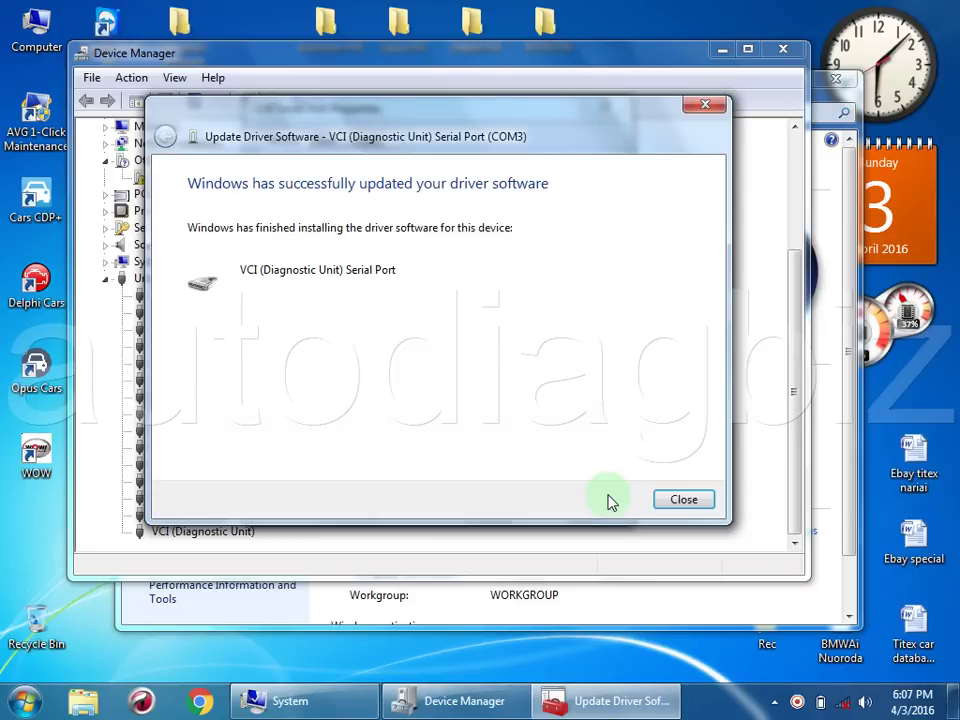
{"action": "left_click", "coordinate": [684, 500]}
{"action": "left_click", "coordinate": [509, 503]}
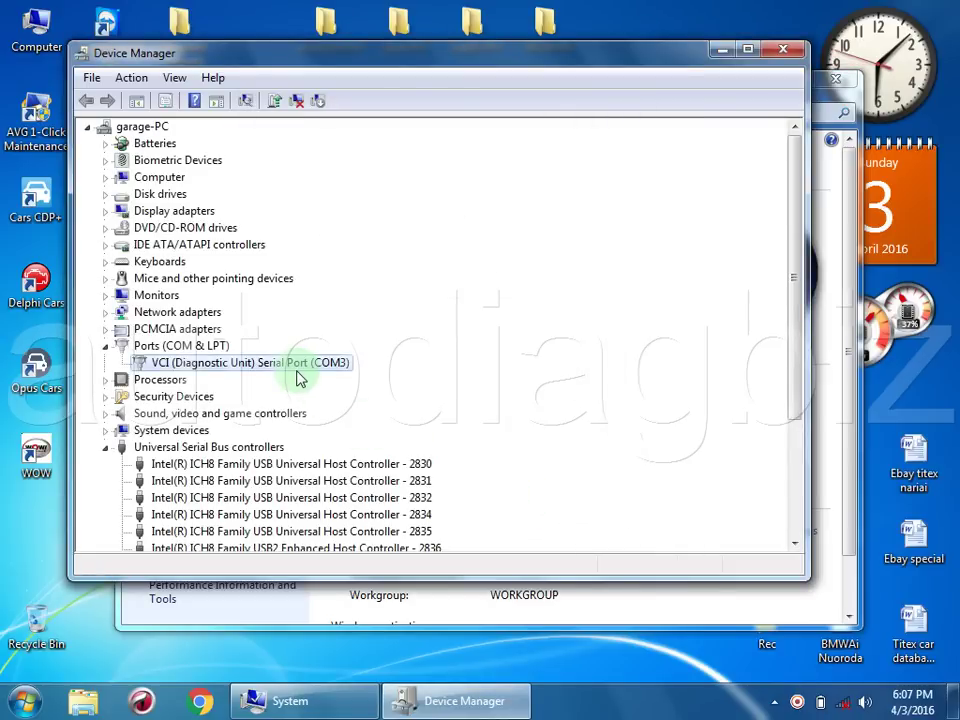
Examine the ports and USB controllers in the device list for the VCI entries and collapse Universal Serial Bus controllers.
{"action": "left_click", "coordinate": [795, 543]}
{"action": "left_click", "coordinate": [795, 543]}
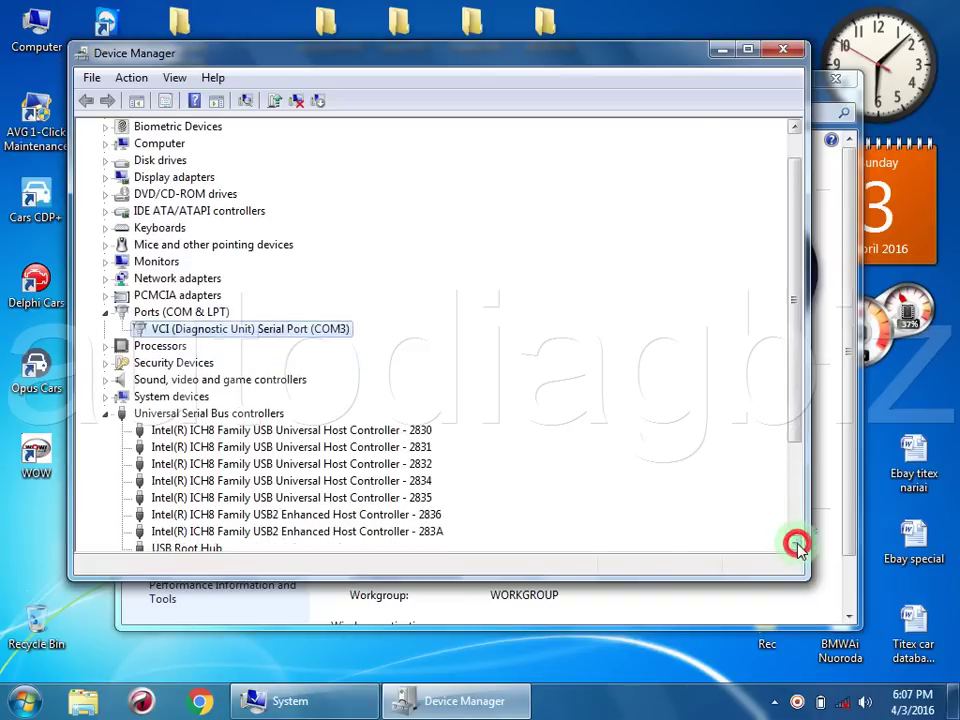
{"action": "left_click", "coordinate": [795, 543]}
{"action": "left_click", "coordinate": [795, 543]}
{"action": "left_click", "coordinate": [795, 543]}
{"action": "left_click", "coordinate": [795, 543]}
{"action": "left_click", "coordinate": [795, 543]}
{"action": "left_click", "coordinate": [795, 543]}
{"action": "left_click", "coordinate": [795, 543]}
{"action": "left_click", "coordinate": [795, 543]}
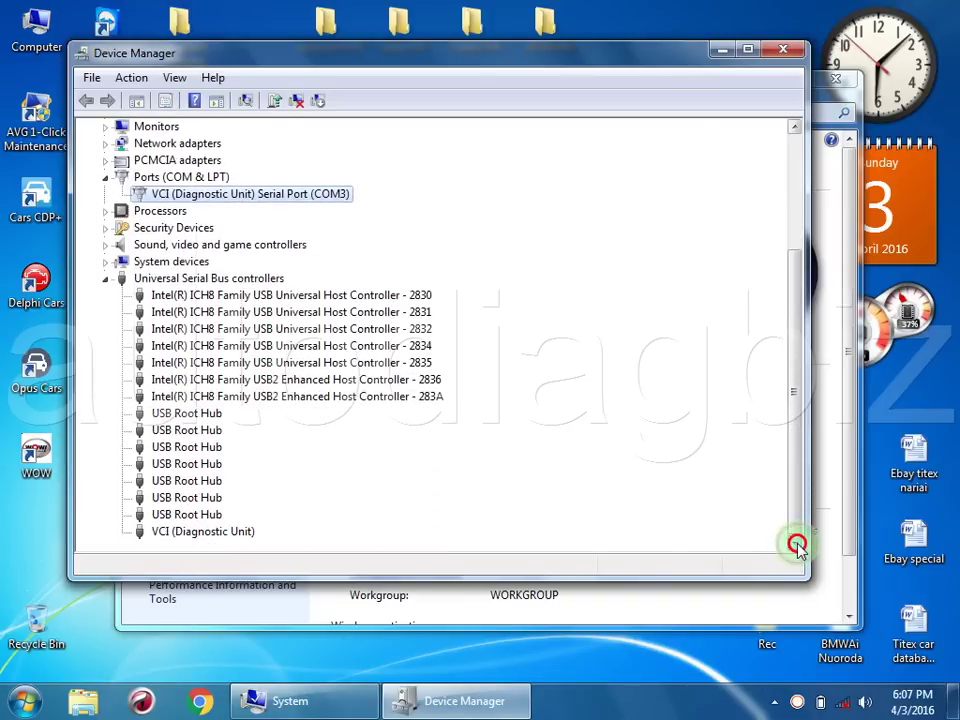
{"action": "left_click", "coordinate": [105, 279]}
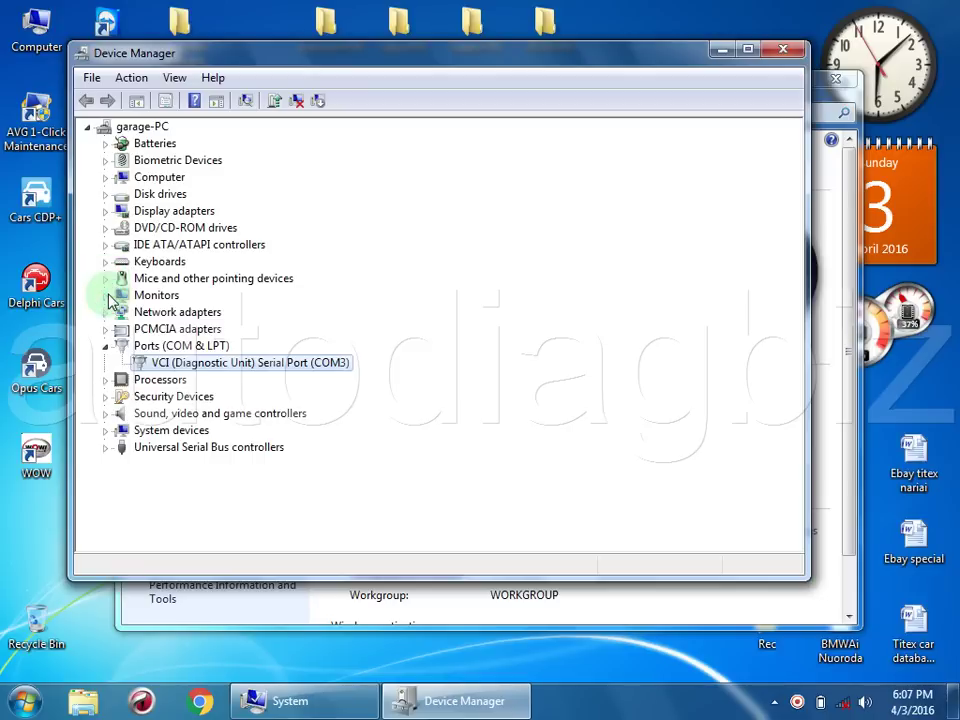
Collapse Ports (COM & LPT) in the device list and close both Device Manager and the System window.
{"action": "left_click", "coordinate": [105, 345]}
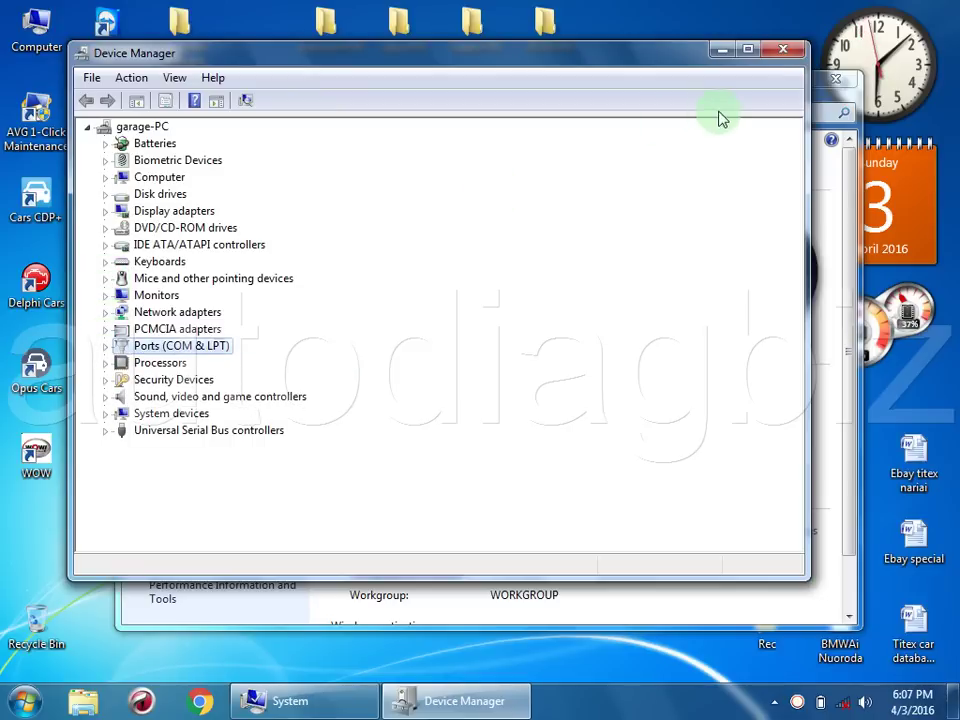
{"action": "left_click", "coordinate": [782, 54]}
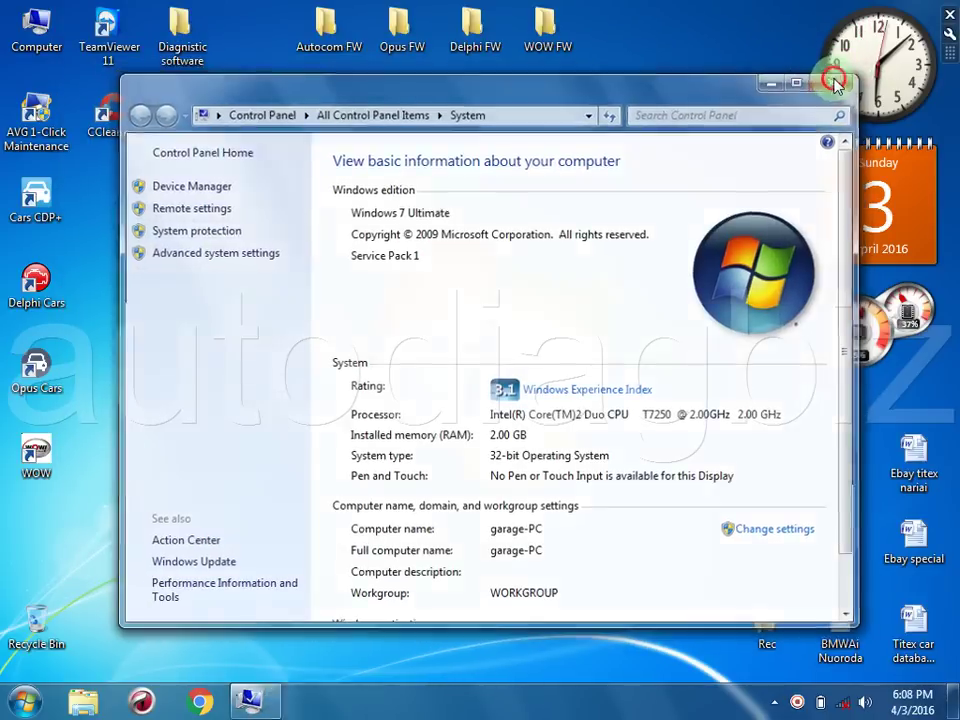
{"action": "left_click", "coordinate": [838, 80]}
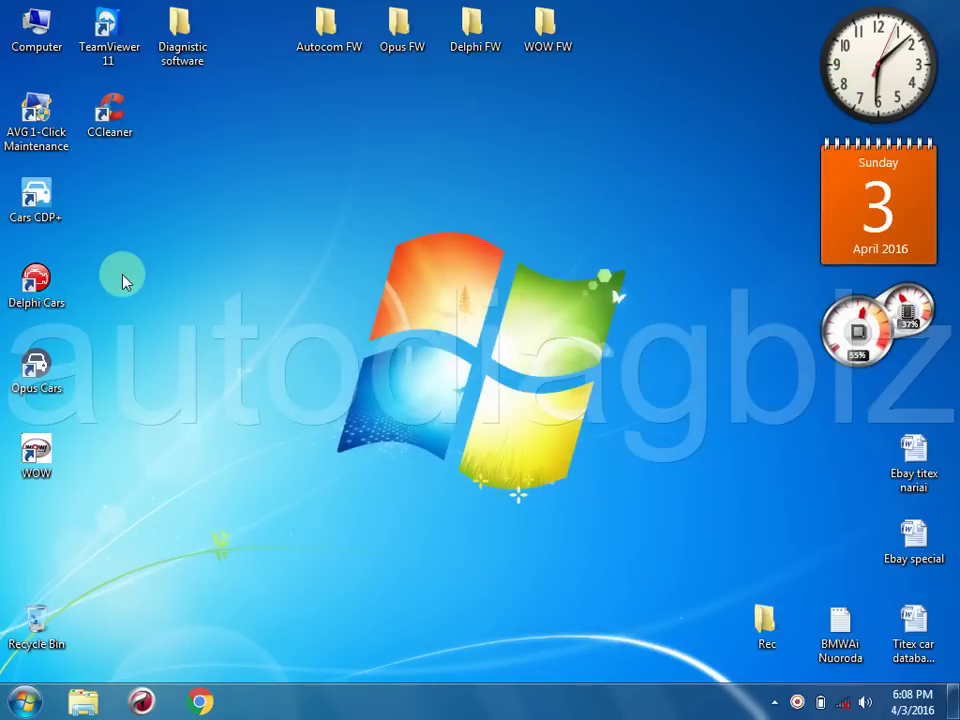
Launch the WOW diagnostic software from the desktop.
{"action": "left_click", "coordinate": [37, 195]}
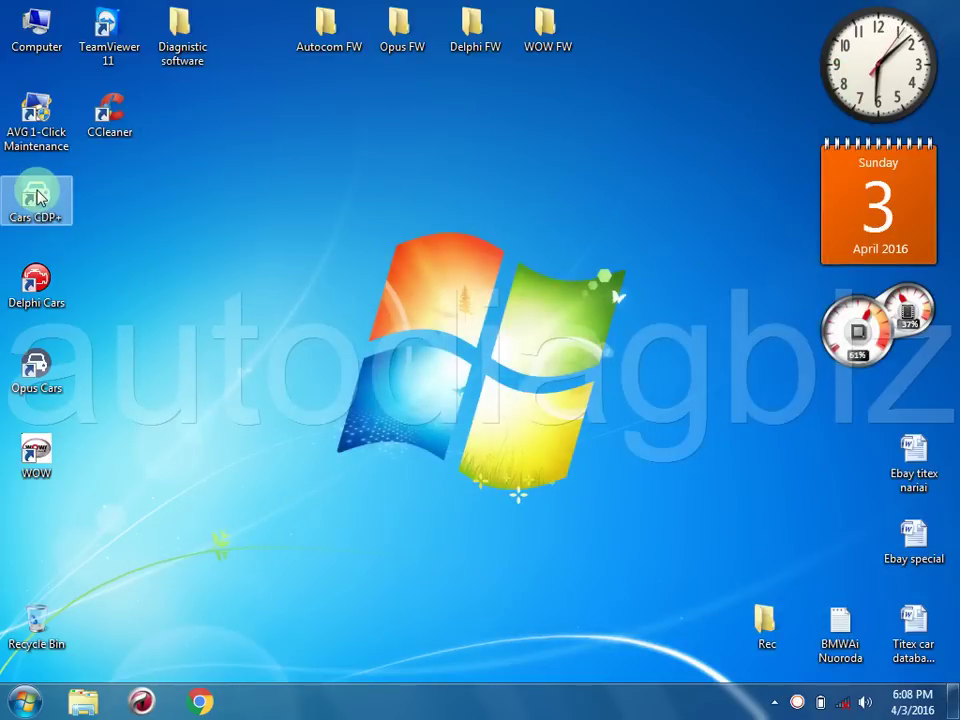
{"action": "left_click", "coordinate": [32, 450]}
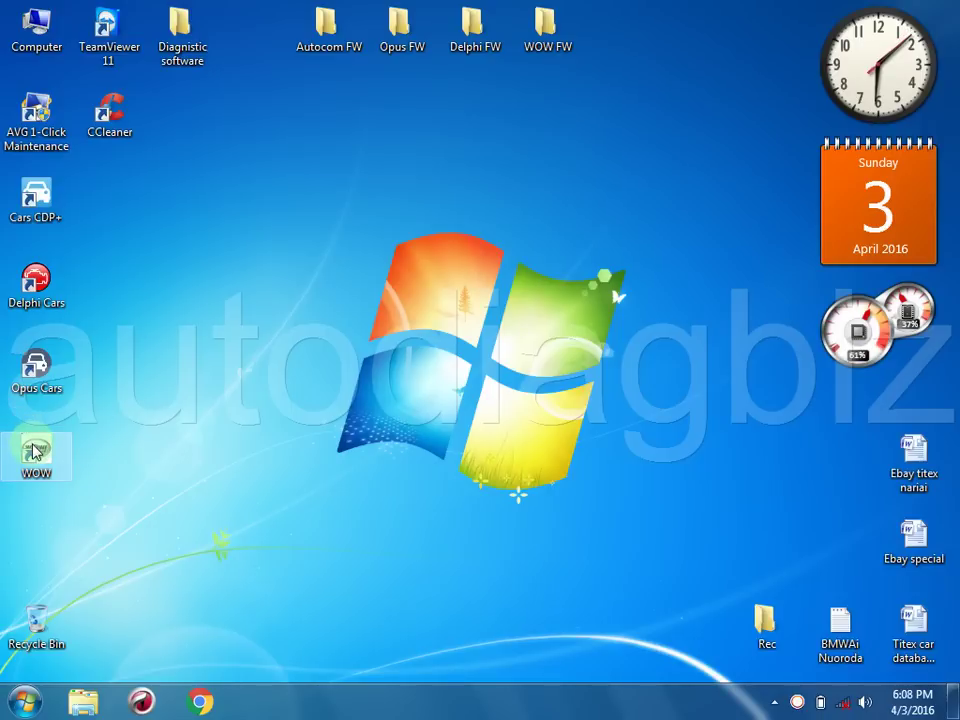
{"action": "double_click", "coordinate": [32, 450]}
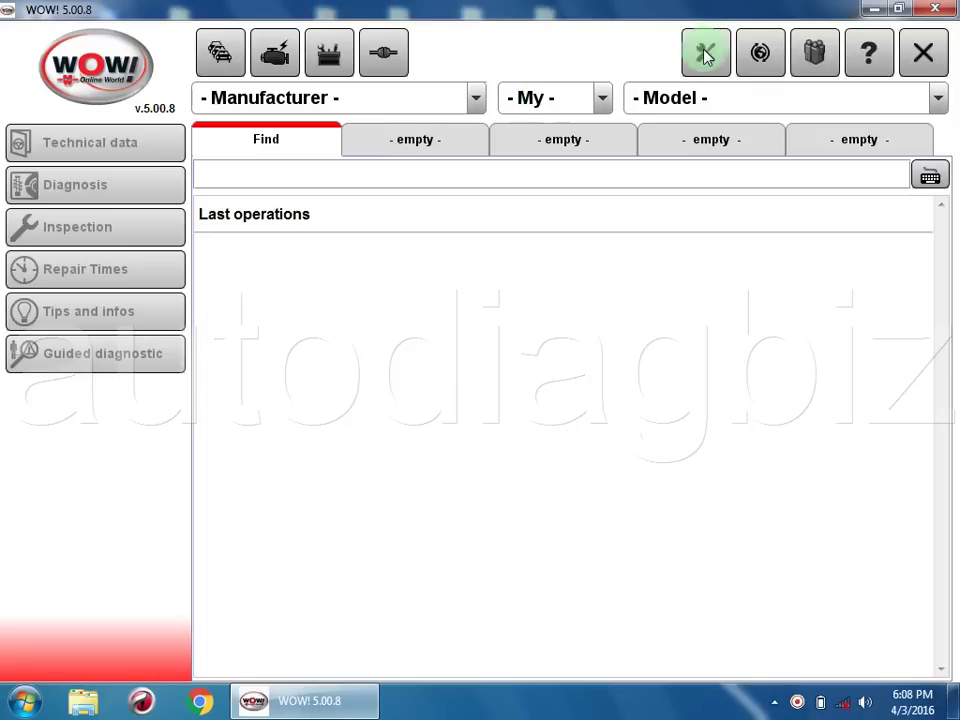
Open the Diagnosis-Box device settings in WOW! and select SNOOPER+ BT as the type of ADP box.
{"action": "left_click", "coordinate": [705, 55]}
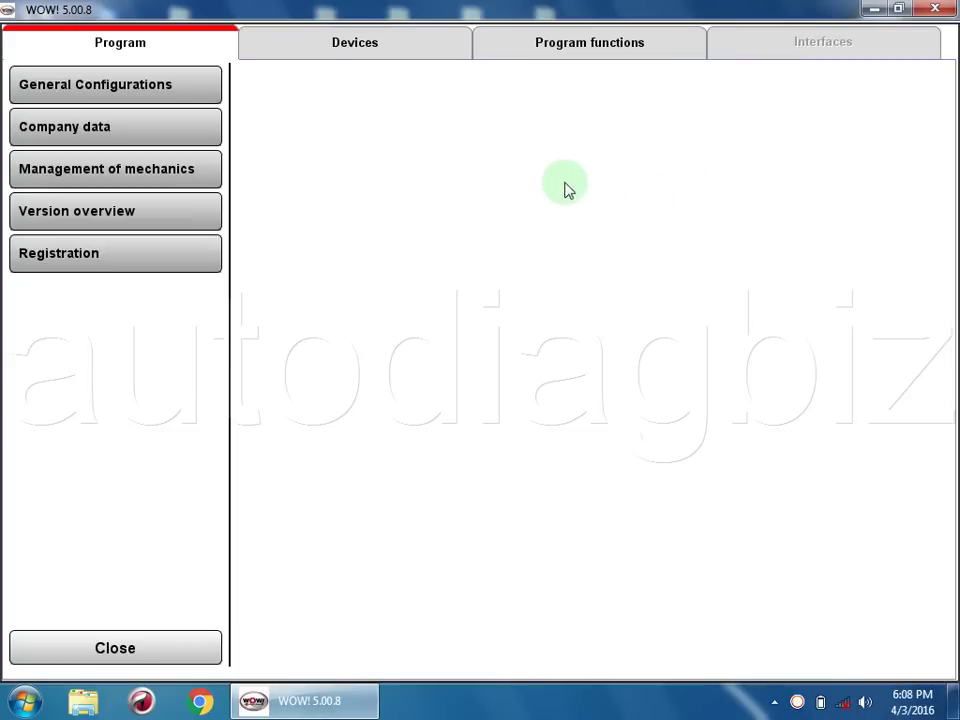
{"action": "left_click", "coordinate": [363, 46]}
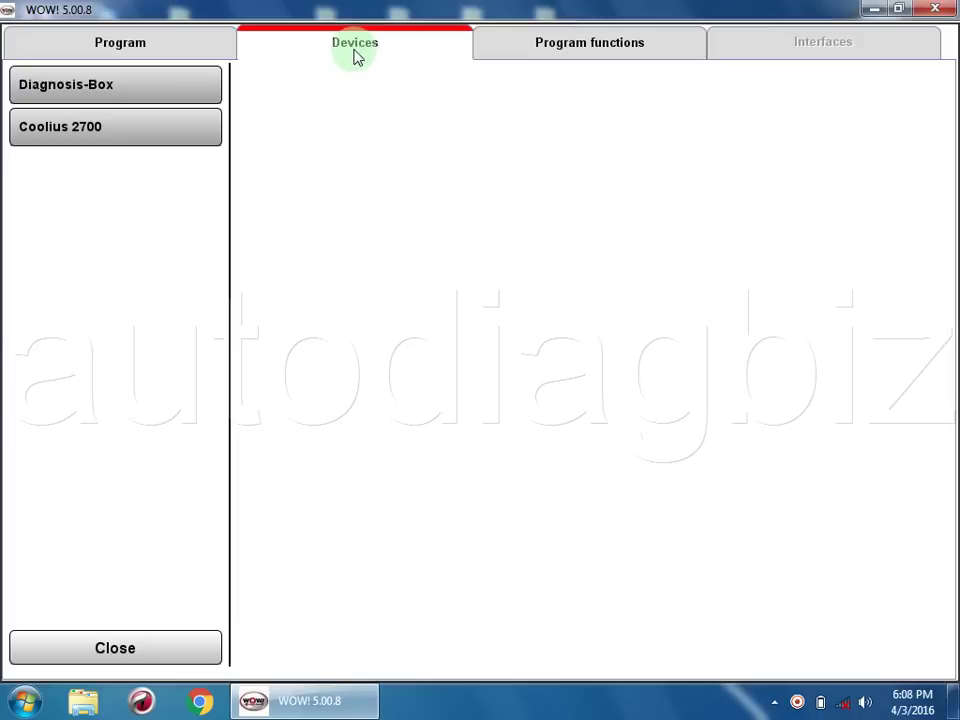
{"action": "left_click", "coordinate": [111, 86]}
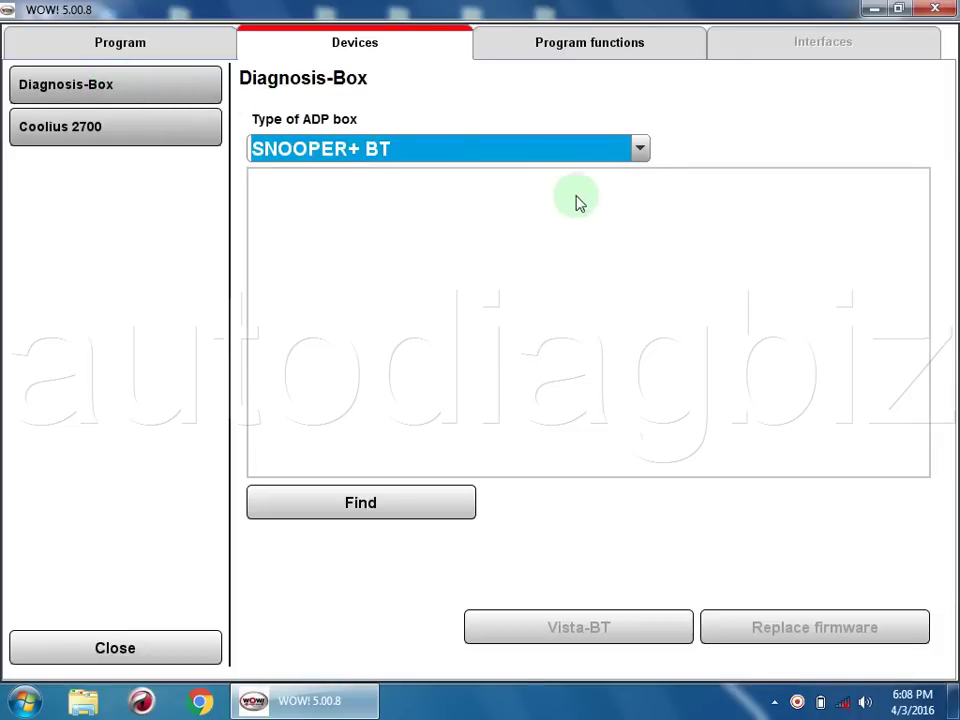
{"action": "left_click", "coordinate": [645, 153]}
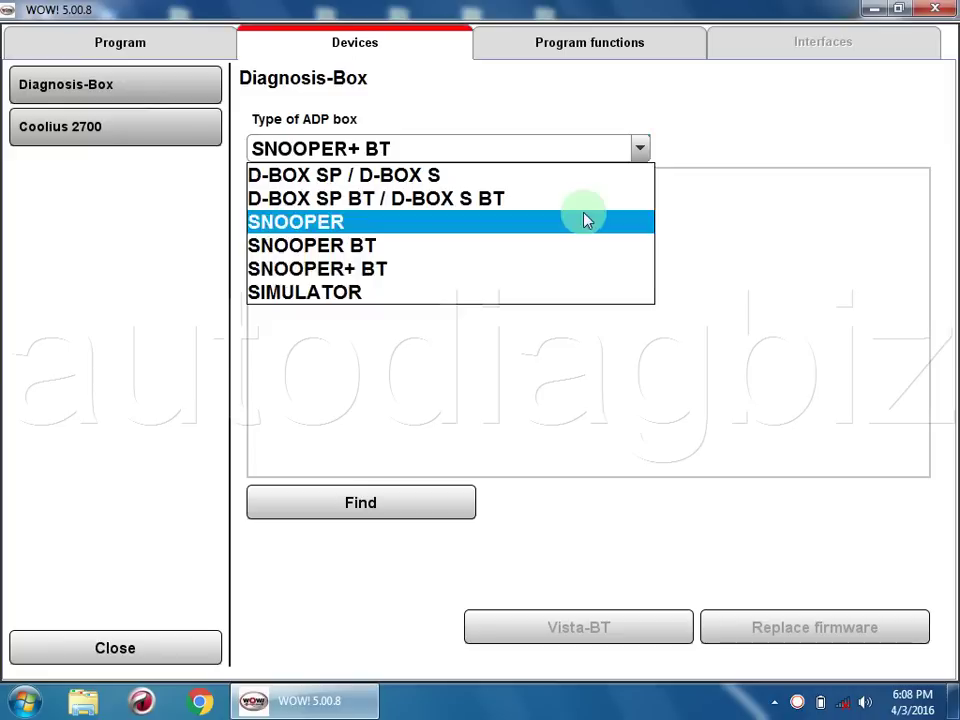
{"action": "left_click", "coordinate": [459, 277]}
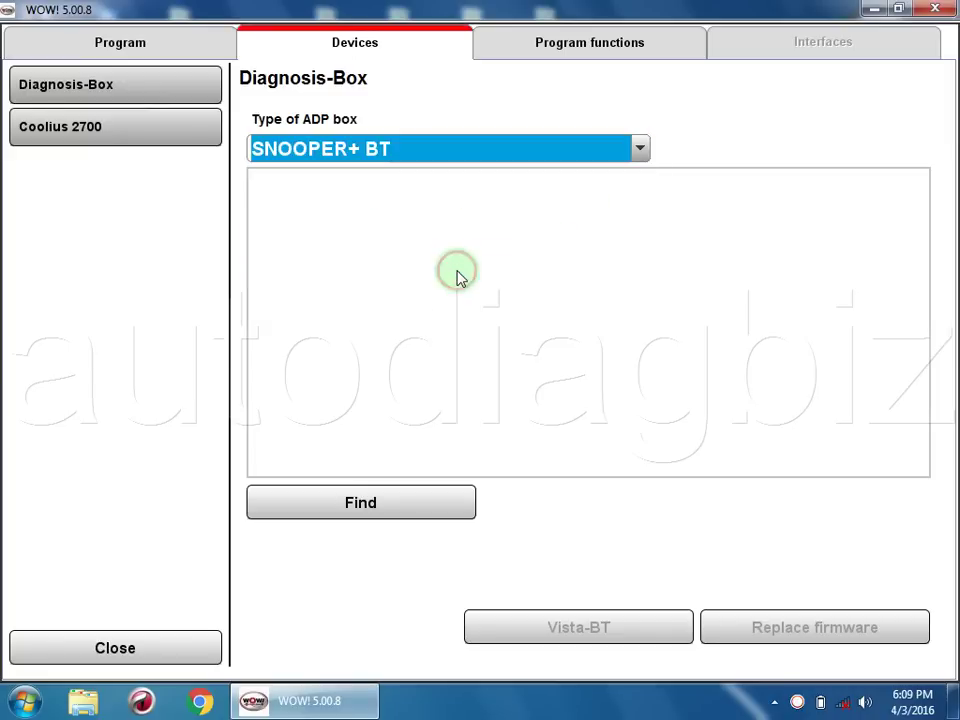
Start finding the diagnosis box and continue with the search for a Snooper+ BT connected by USB.
{"action": "left_click", "coordinate": [365, 496]}
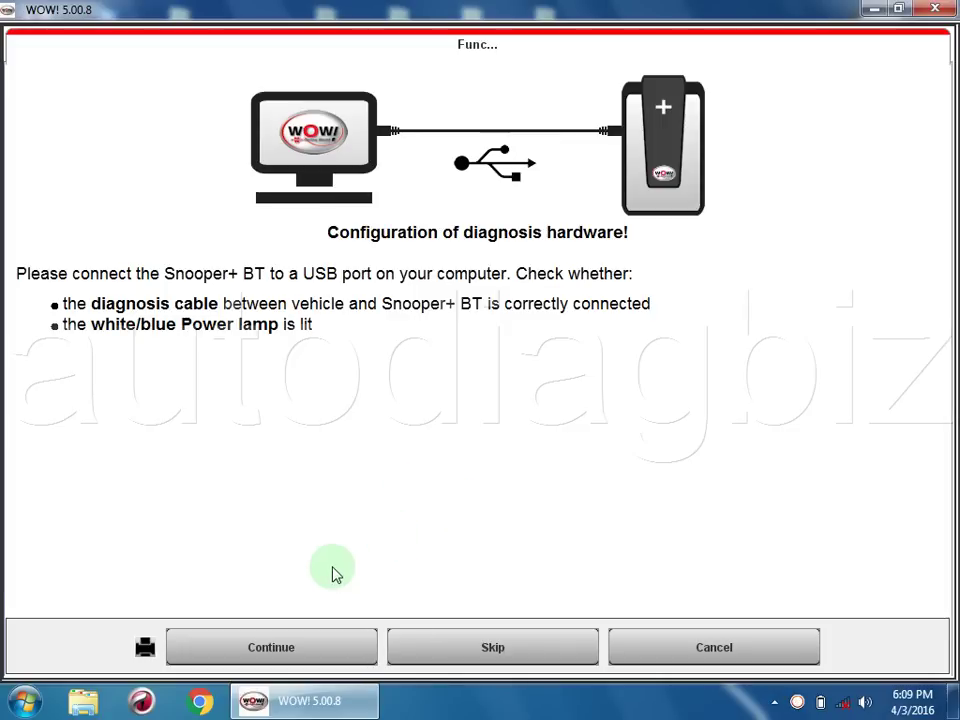
{"action": "left_click", "coordinate": [281, 647]}
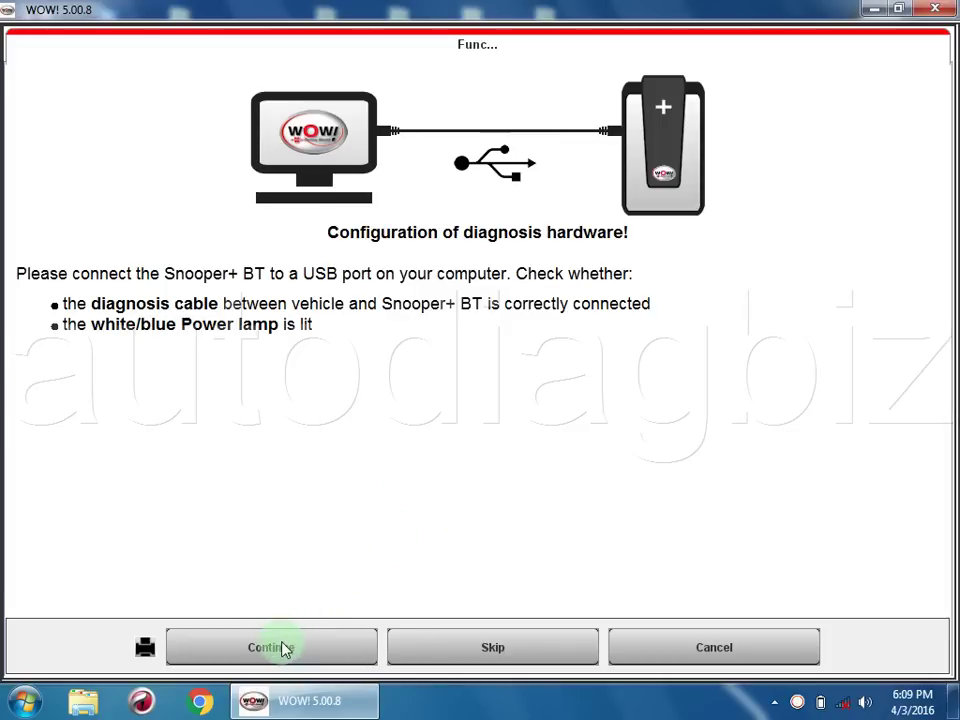
{"action": "left_click", "coordinate": [283, 645]}
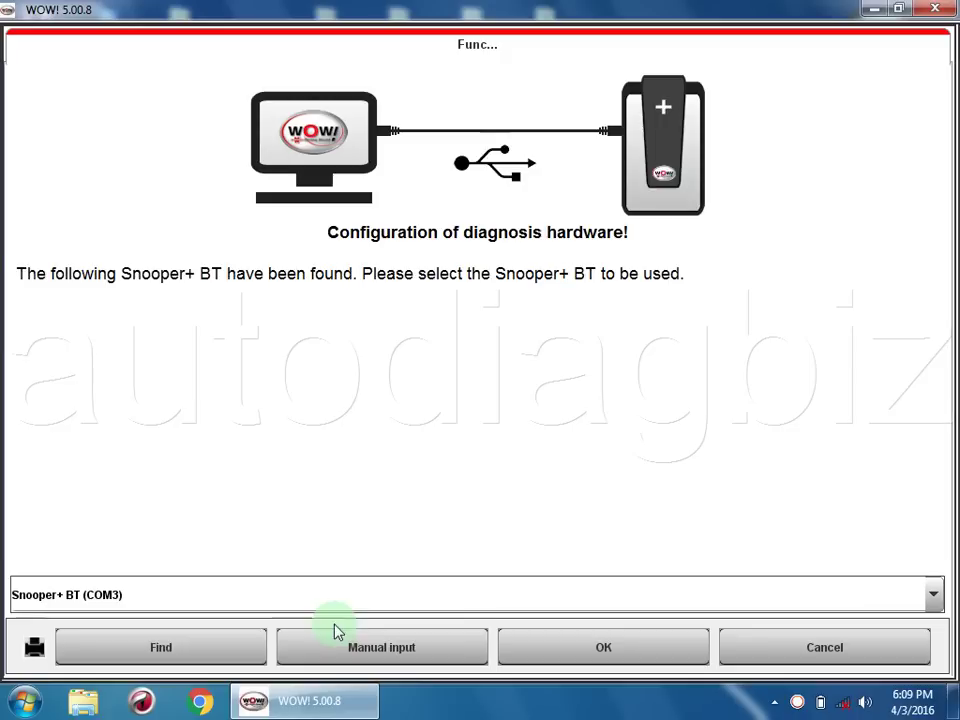
Accept Snooper+ BT (COM3) as the diagnosis hardware and skip the Bluetooth search.
{"action": "left_click", "coordinate": [933, 596]}
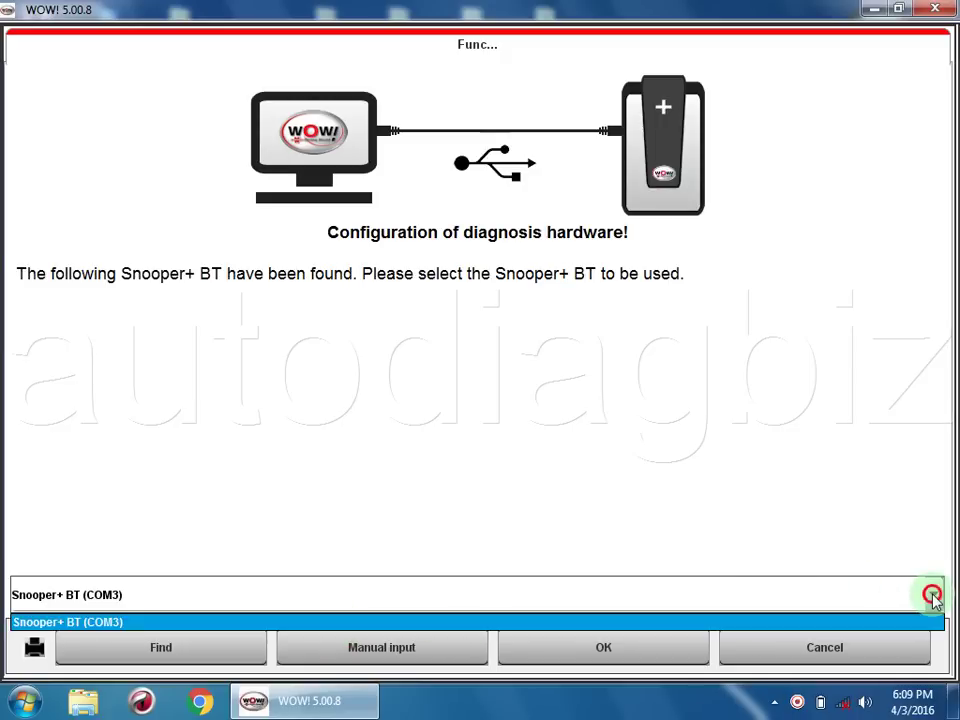
{"action": "left_click", "coordinate": [933, 596]}
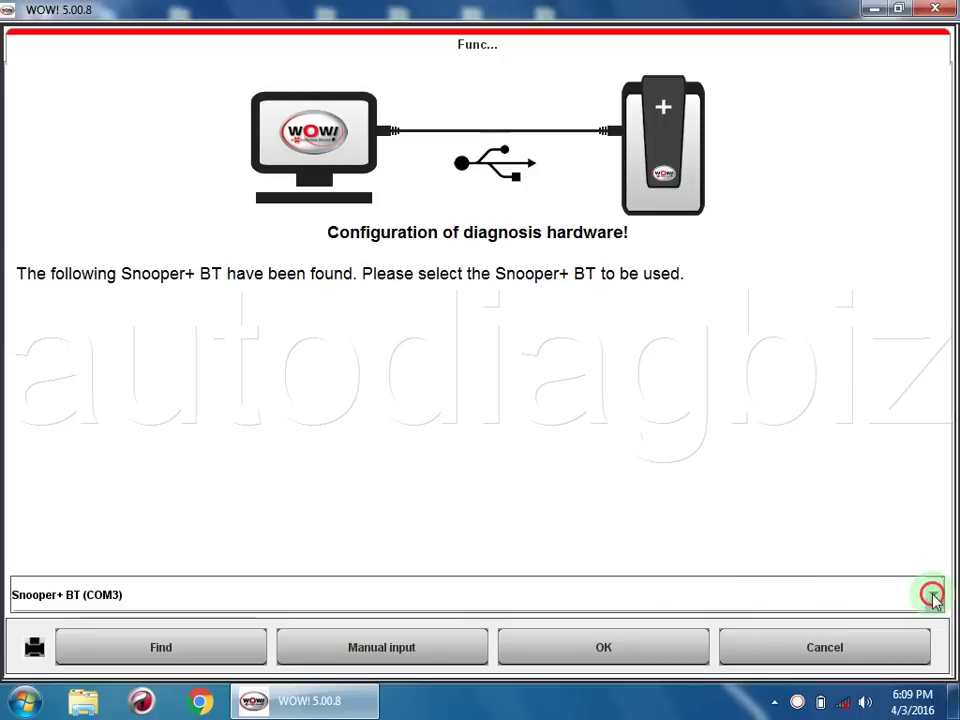
{"action": "left_click", "coordinate": [105, 598]}
{"action": "left_click", "coordinate": [105, 598]}
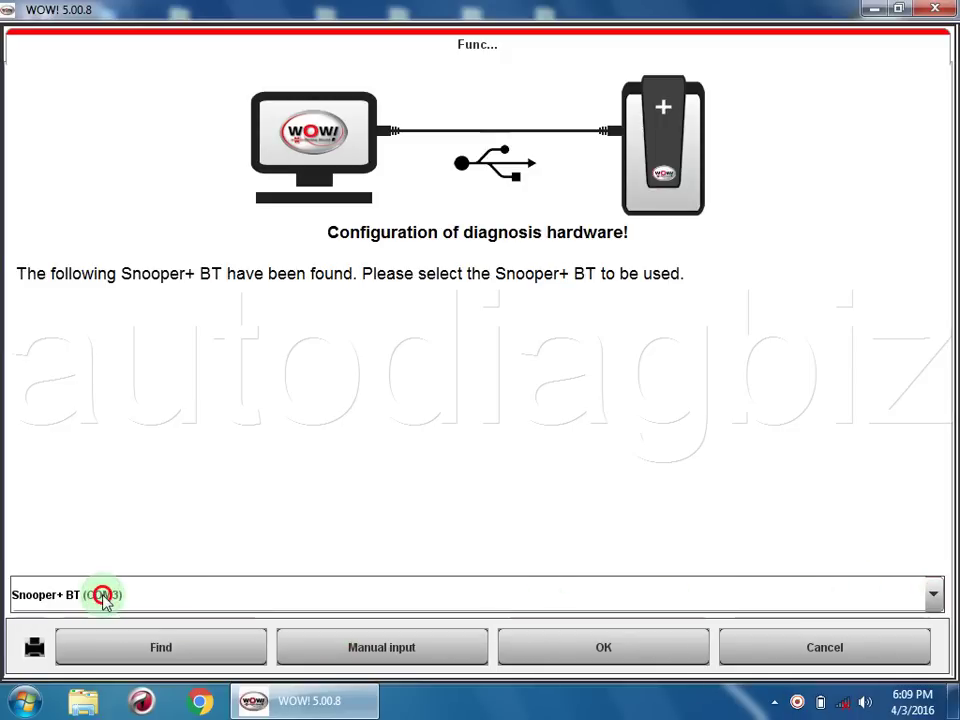
{"action": "left_click", "coordinate": [600, 650]}
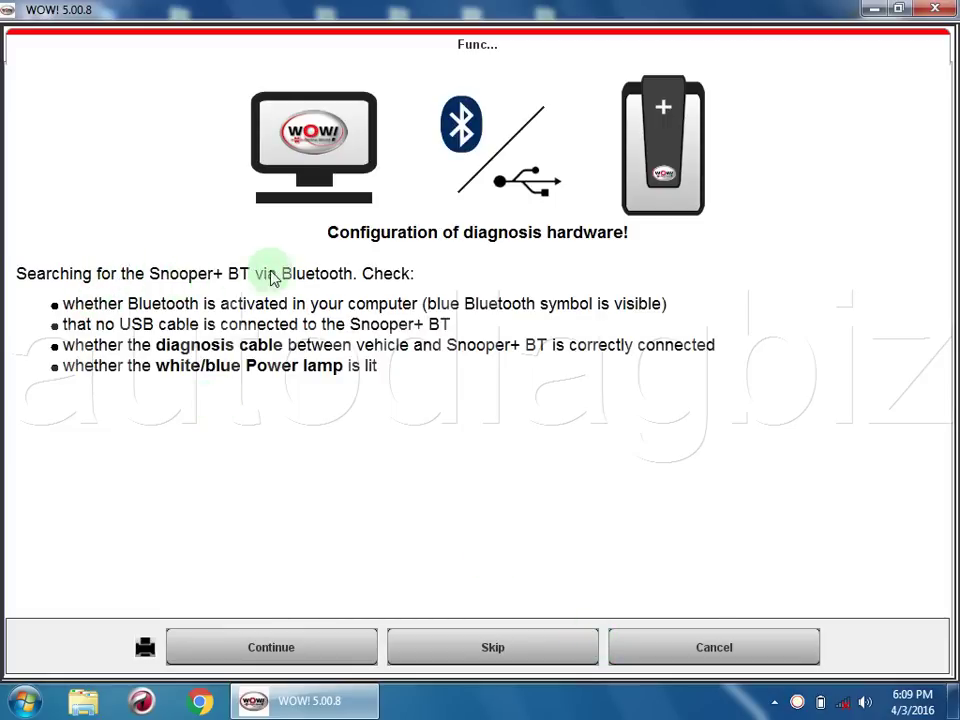
{"action": "left_click", "coordinate": [480, 648]}
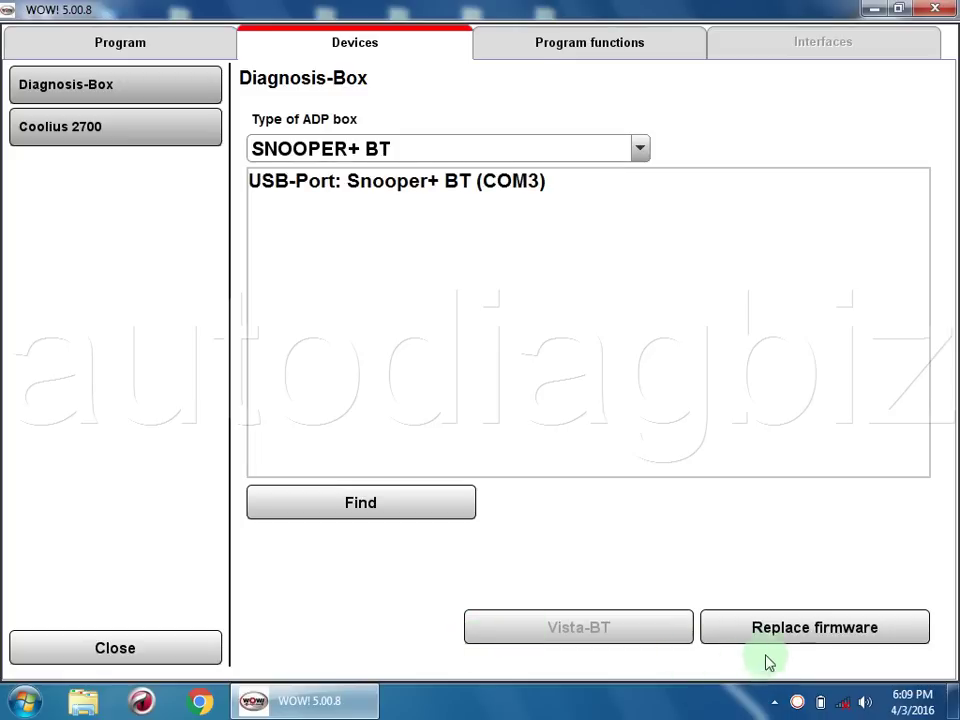
Replace the firmware of the Snooper+ BT, acknowledge its completion and close the settings.
{"action": "left_click", "coordinate": [812, 630]}
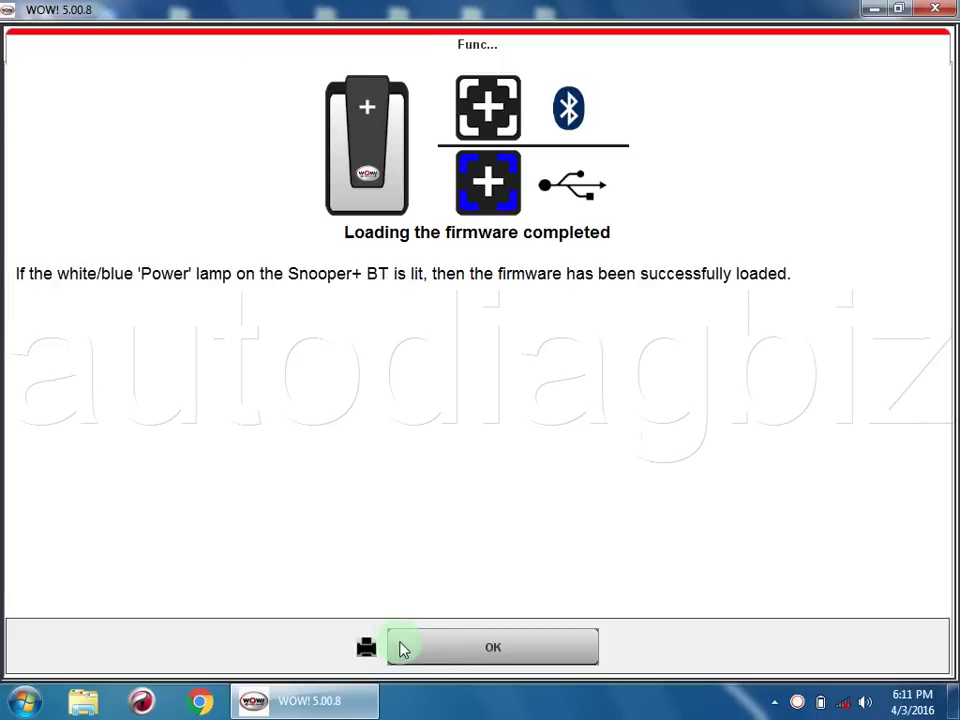
{"action": "left_click", "coordinate": [476, 650]}
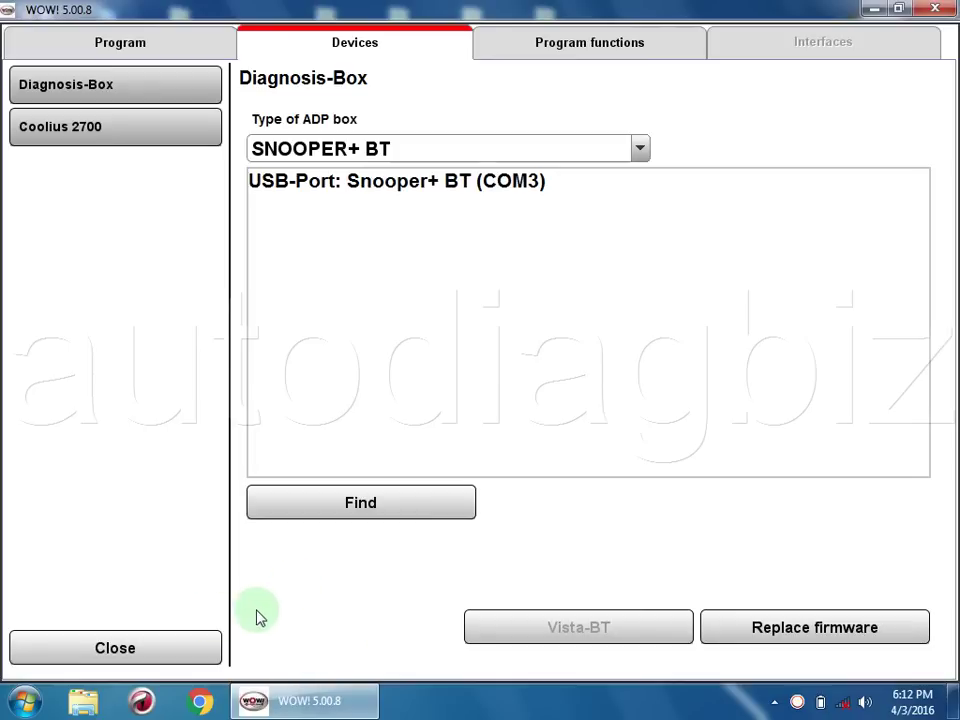
{"action": "left_click", "coordinate": [142, 643]}
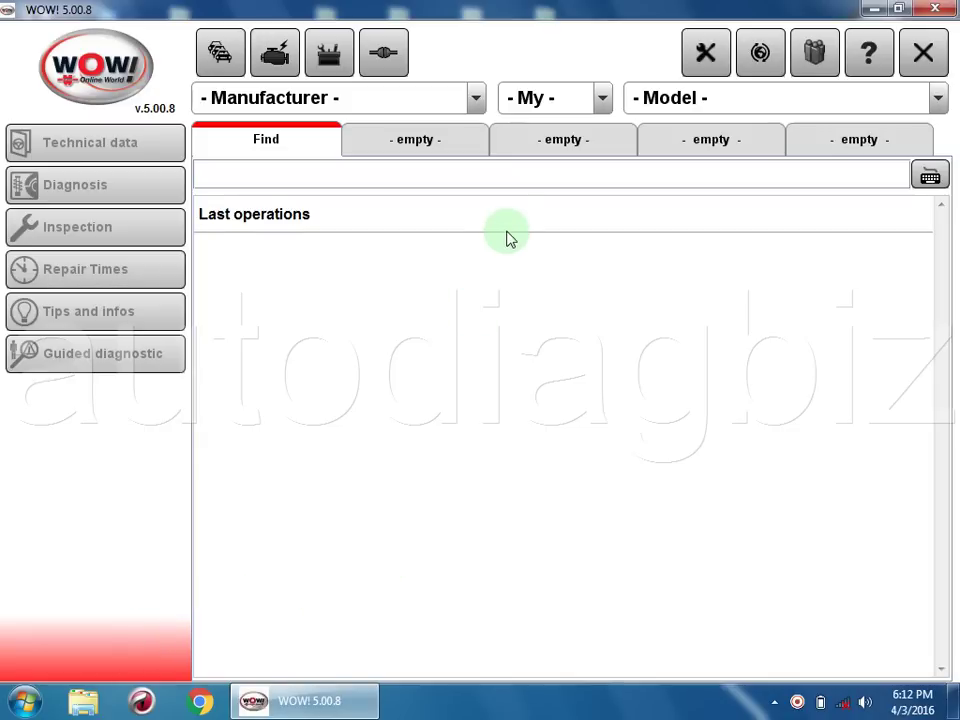
Select Renault (Petrol) as the vehicle manufacturer.
{"action": "left_click", "coordinate": [477, 100]}
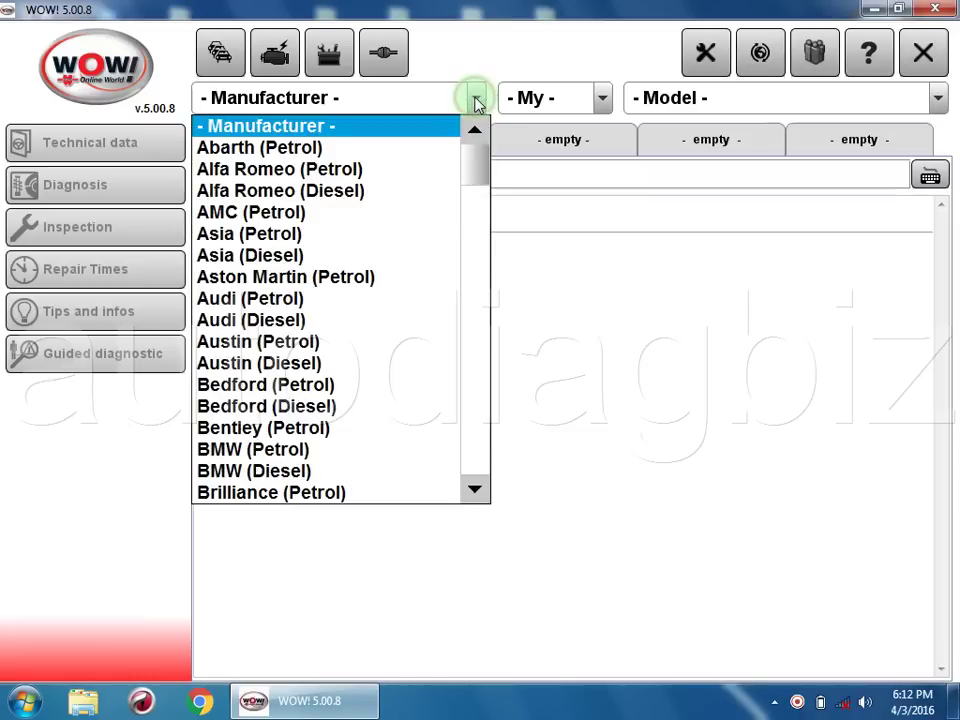
{"action": "left_click", "coordinate": [475, 484]}
{"action": "left_click", "coordinate": [475, 484]}
{"action": "left_click", "coordinate": [475, 484]}
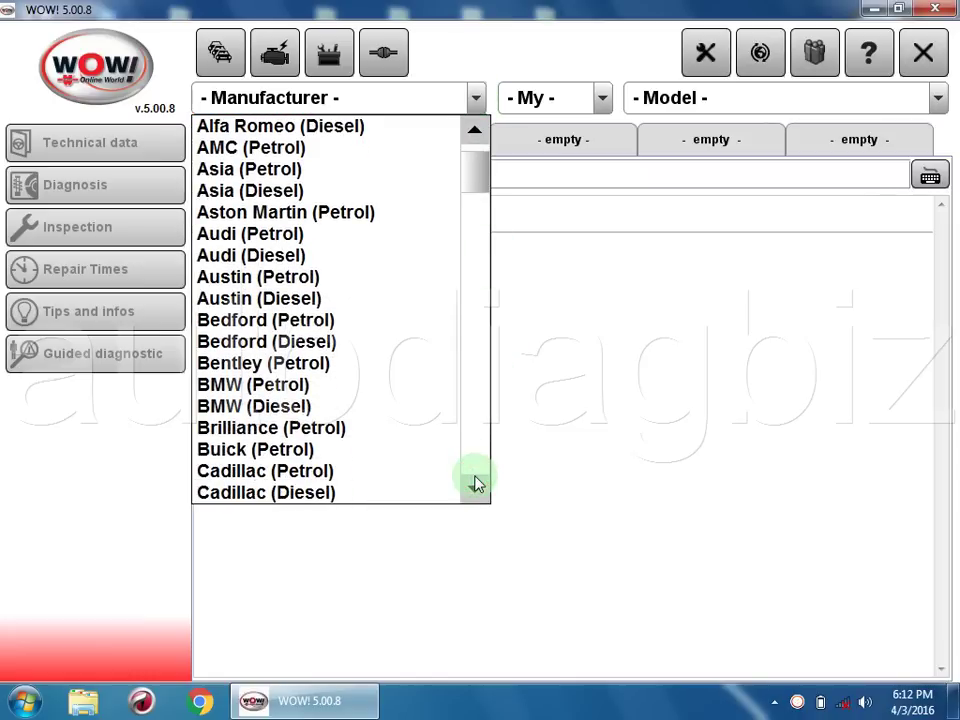
{"action": "left_click_drag", "start_coordinate": [475, 481], "coordinate": [475, 481]}
{"action": "left_click_drag", "start_coordinate": [475, 478], "coordinate": [475, 478]}
{"action": "left_click", "coordinate": [325, 406]}
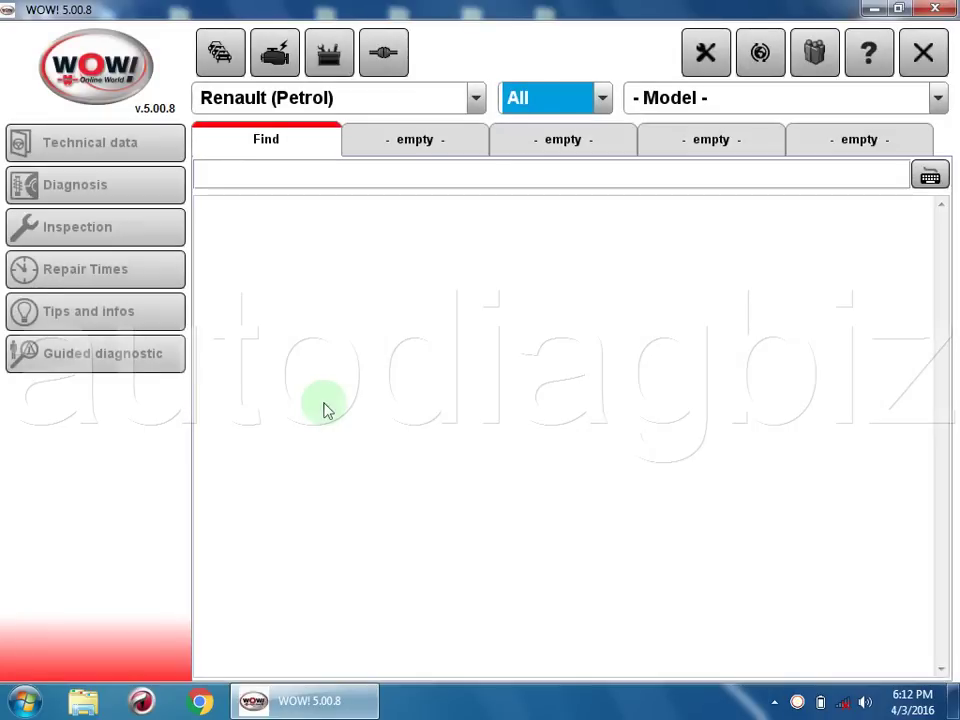
Set the vehicle to model year 2000, Scenic I, with the 1.4 - 16V engine K4J 750.
{"action": "left_click", "coordinate": [604, 100]}
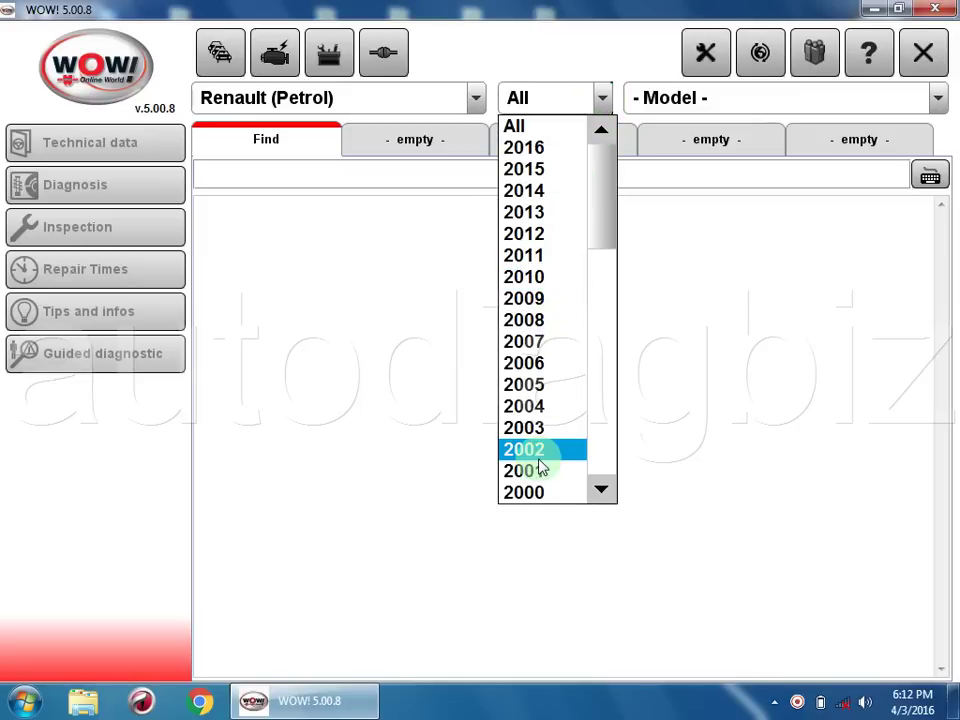
{"action": "left_click", "coordinate": [541, 492]}
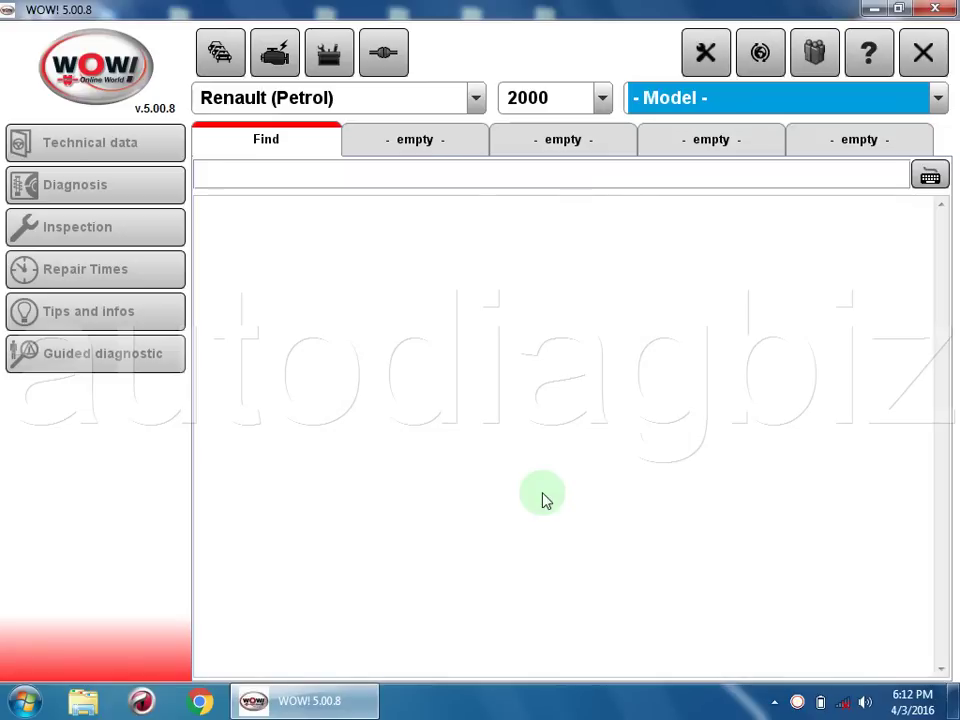
{"action": "left_click", "coordinate": [936, 100]}
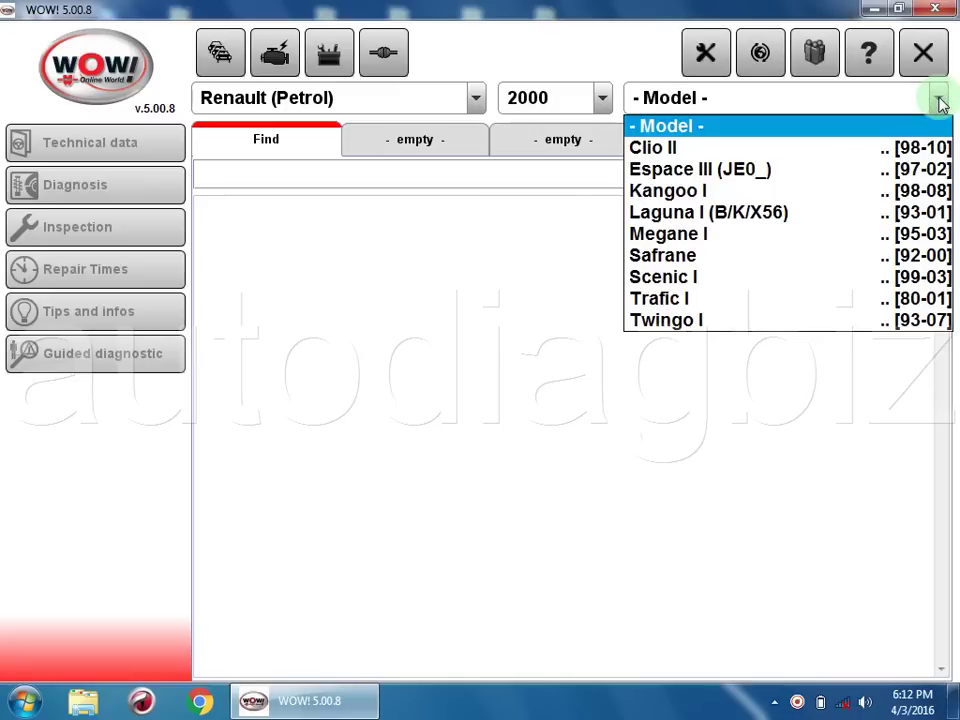
{"action": "left_click", "coordinate": [735, 285]}
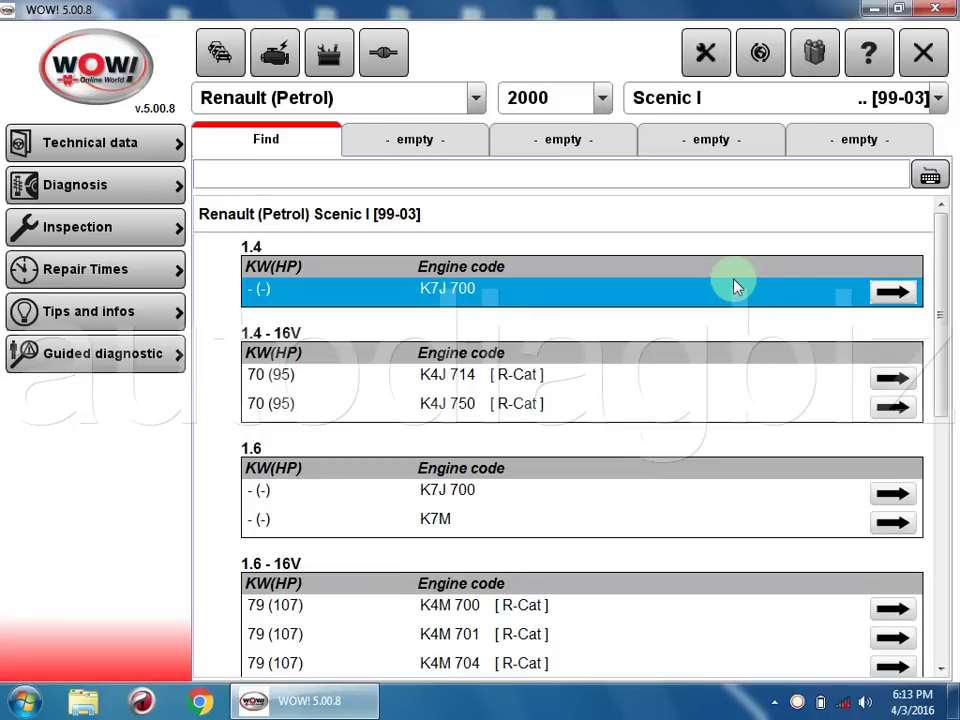
{"action": "left_click", "coordinate": [595, 408]}
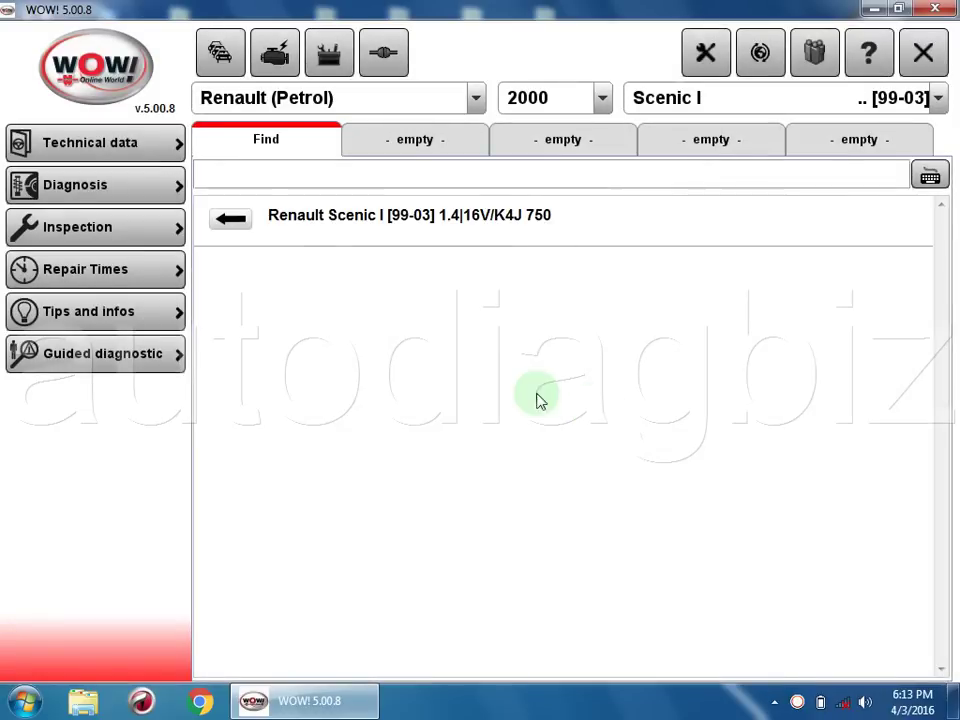
Start the K4J engine system diagnosis under Powertrain and confirm the system identification.
{"action": "left_click", "coordinate": [126, 191]}
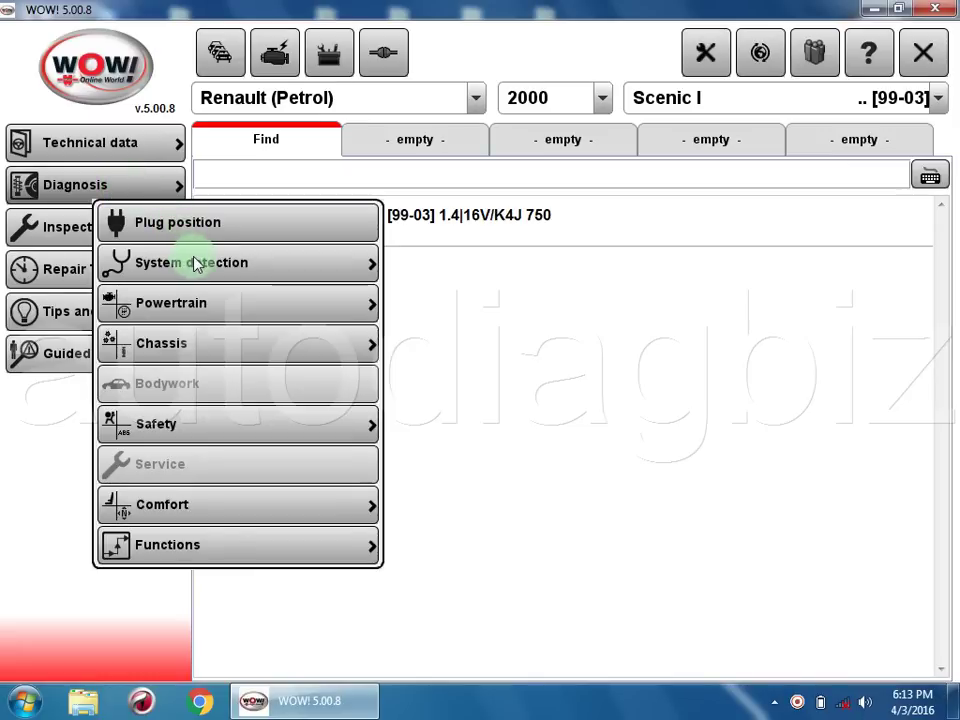
{"action": "left_click", "coordinate": [256, 314]}
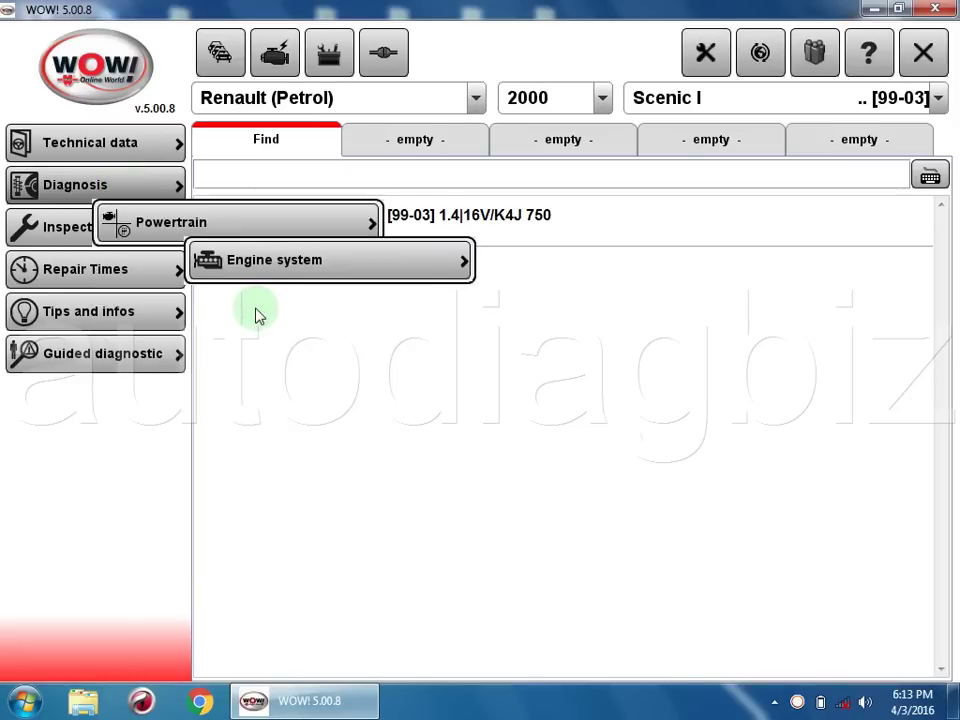
{"action": "left_click", "coordinate": [328, 262]}
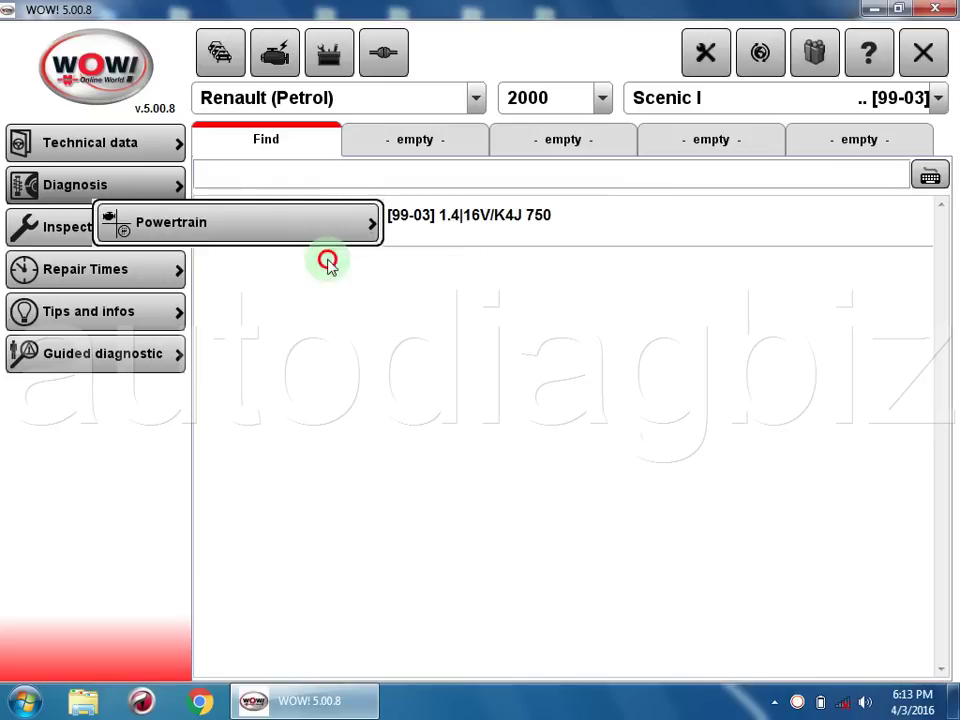
{"action": "left_click", "coordinate": [388, 340]}
{"action": "left_click", "coordinate": [453, 345]}
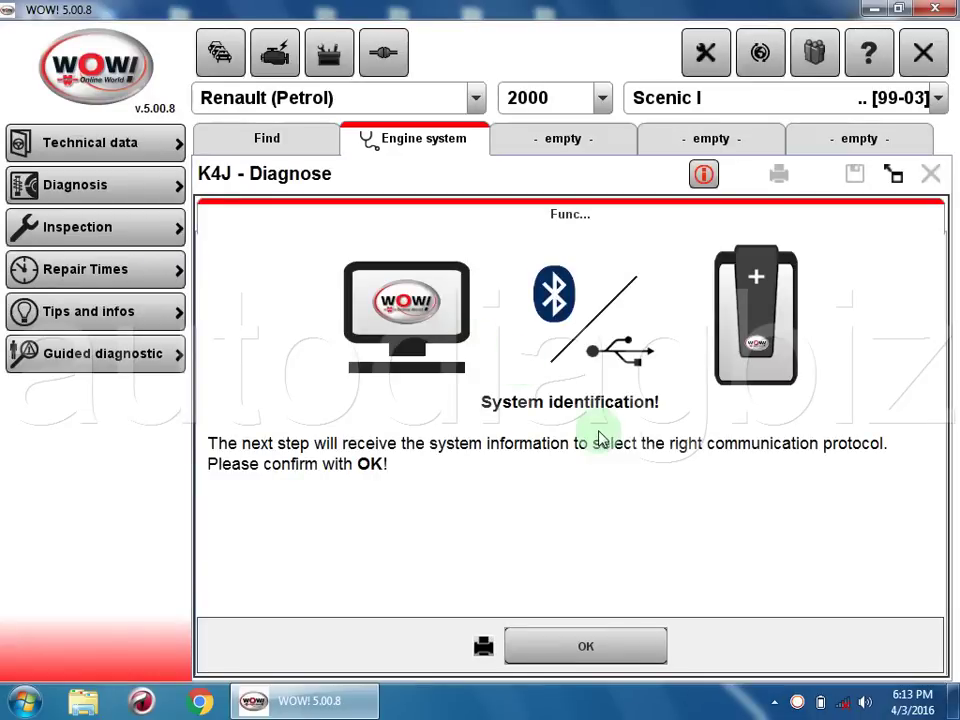
{"action": "left_click", "coordinate": [590, 646]}
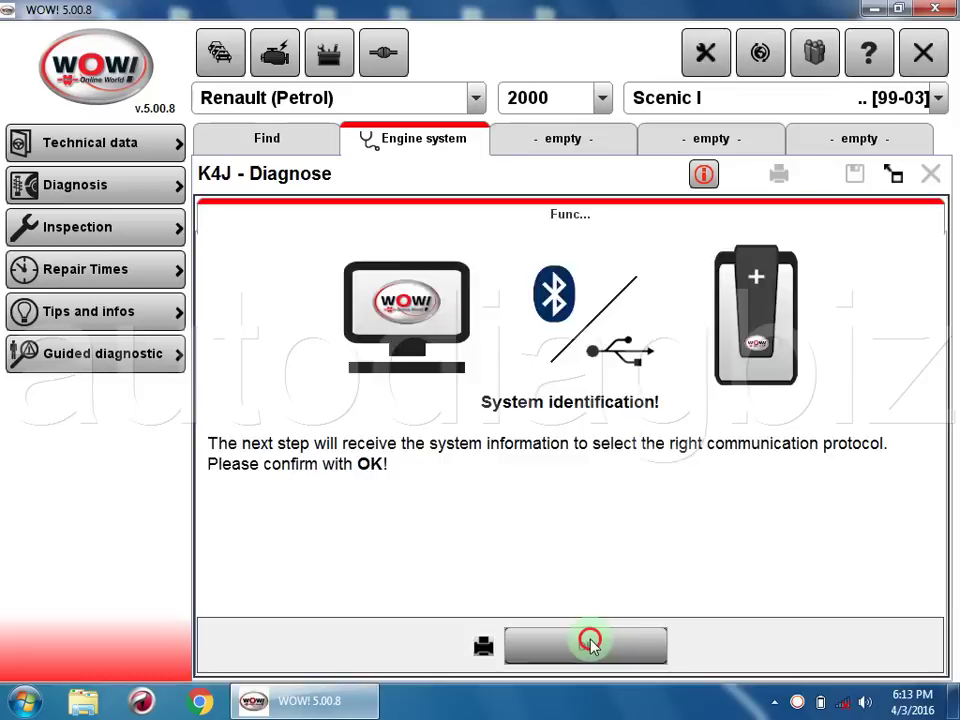
Confirm the K4J system identification, read the ignition instructions to the end and read out the engine's trouble codes.
{"action": "left_click", "coordinate": [519, 649]}
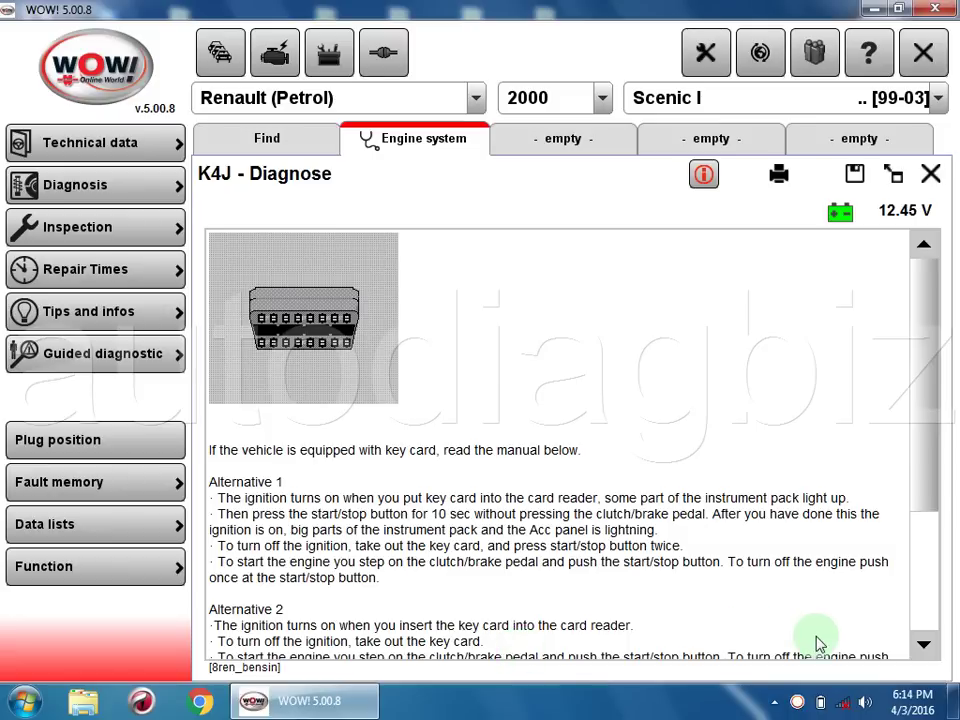
{"action": "left_click", "coordinate": [924, 645]}
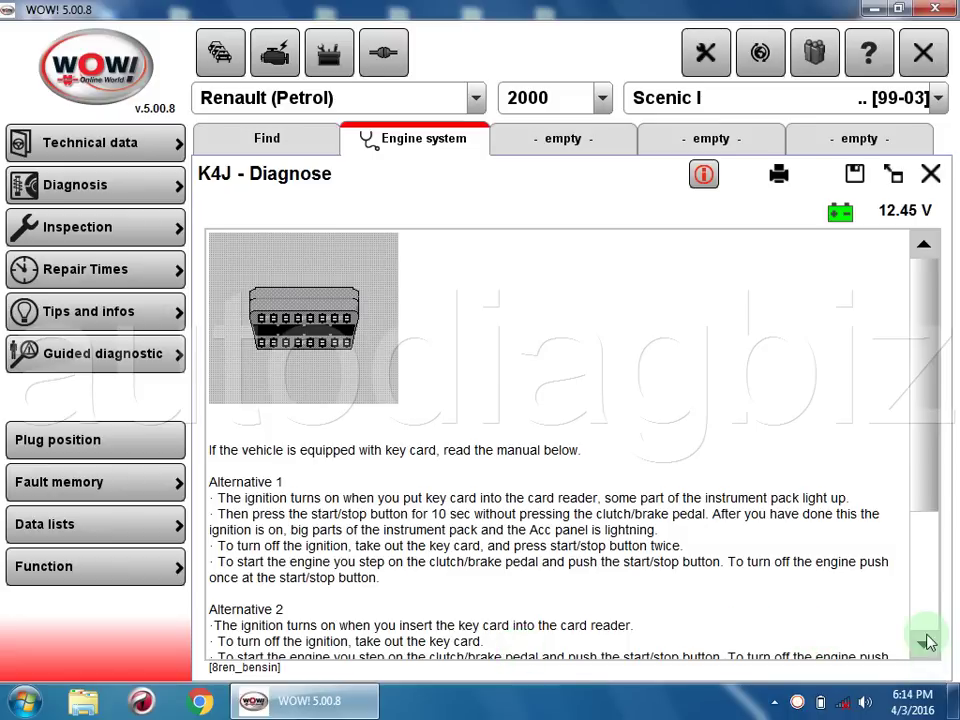
{"action": "left_click", "coordinate": [924, 645]}
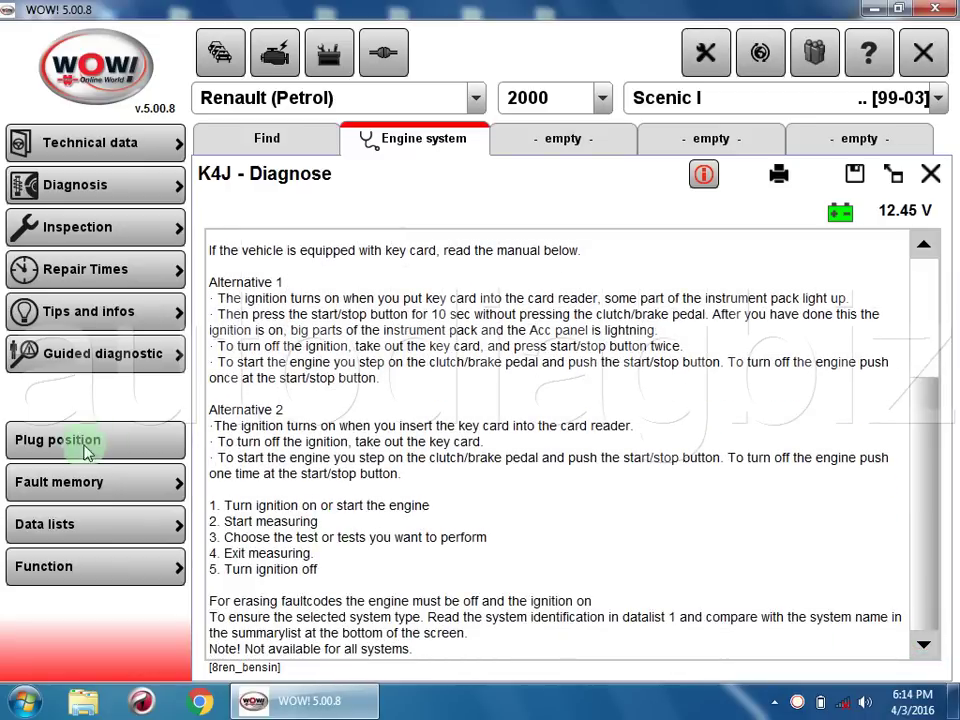
{"action": "left_click", "coordinate": [86, 484]}
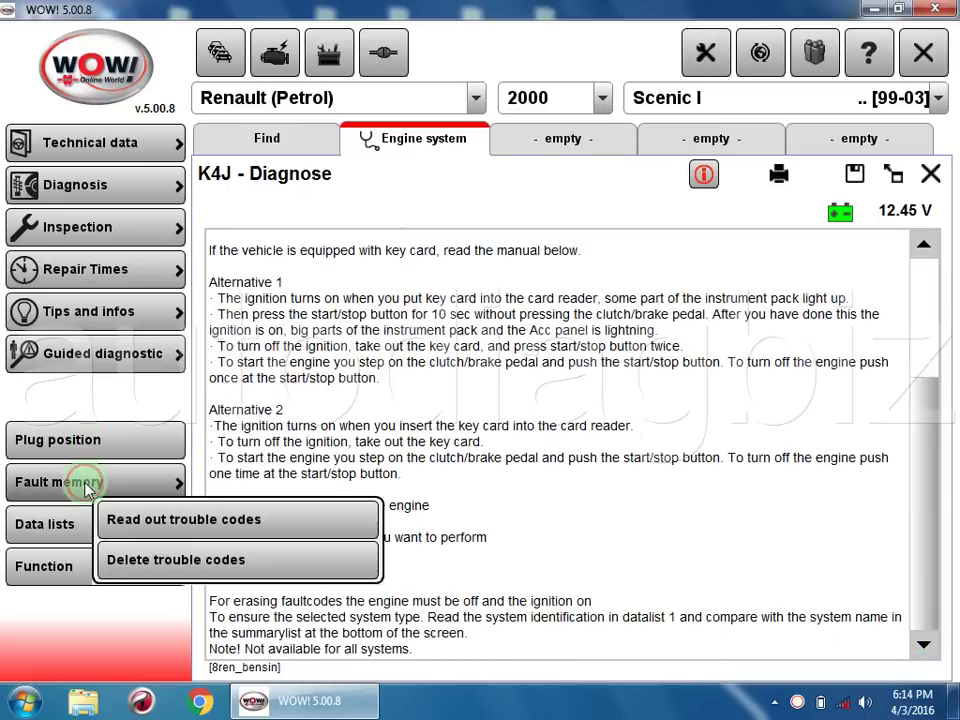
{"action": "left_click", "coordinate": [200, 518]}
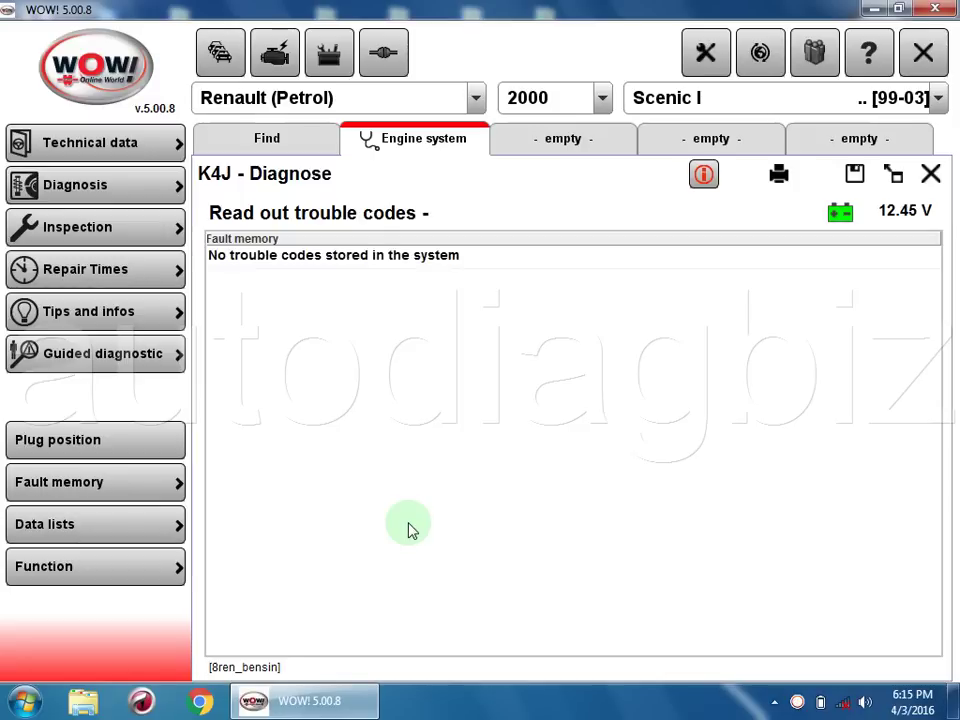
Show the engine's grouped data lists and examine the identification entries from the VDIAG-number to the supplier number.
{"action": "left_click", "coordinate": [153, 528]}
{"action": "left_click", "coordinate": [230, 563]}
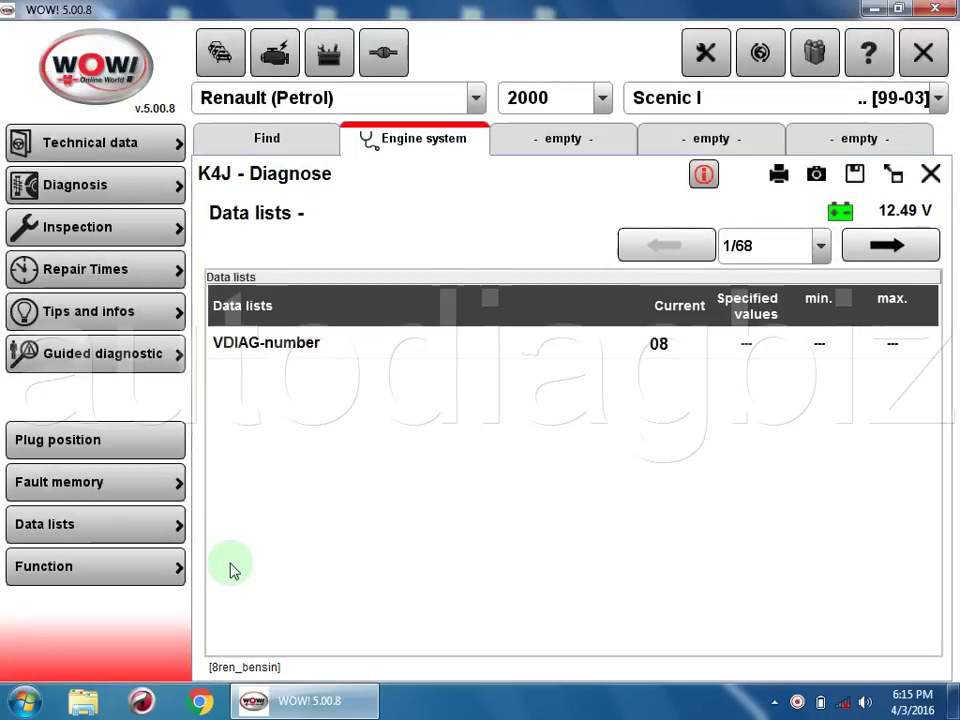
{"action": "left_click", "coordinate": [862, 244]}
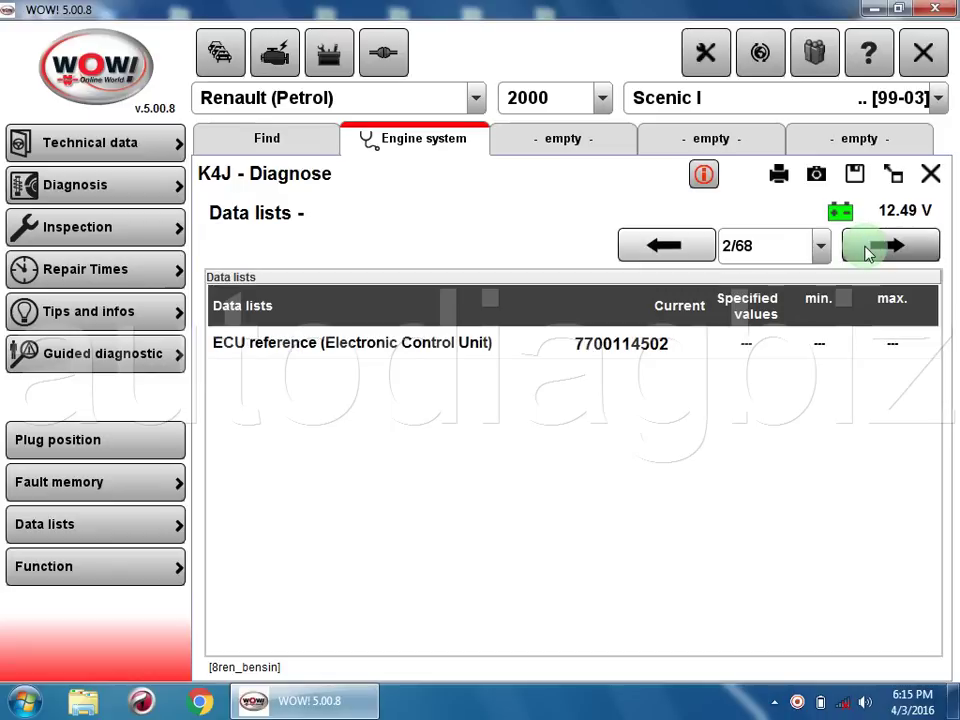
{"action": "left_click", "coordinate": [868, 252]}
{"action": "left_click", "coordinate": [868, 252]}
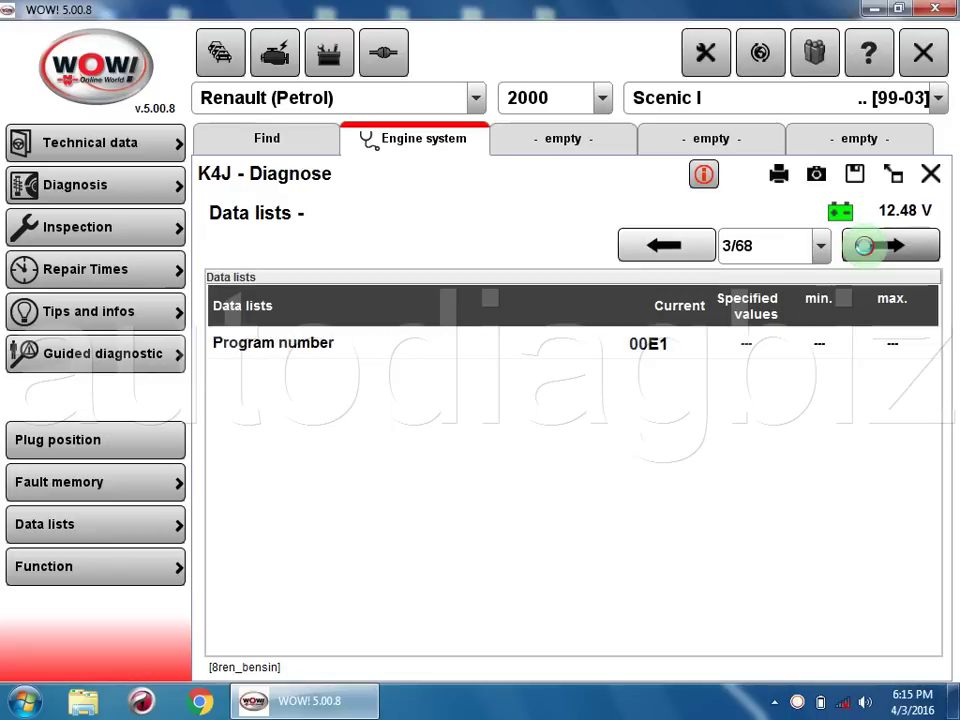
{"action": "left_click", "coordinate": [868, 252]}
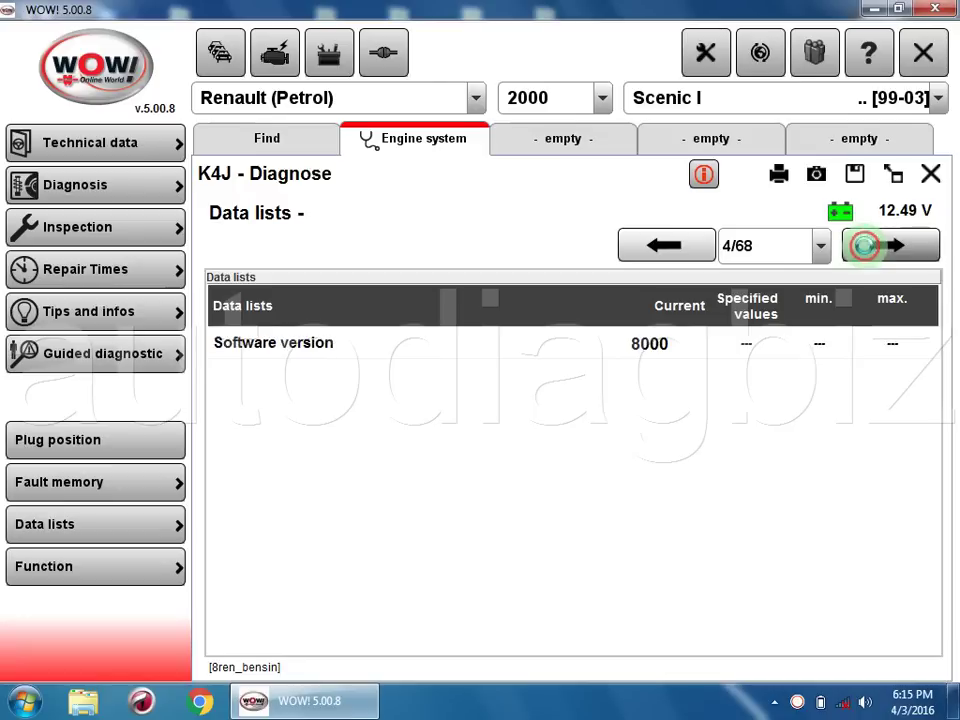
{"action": "left_click", "coordinate": [865, 247]}
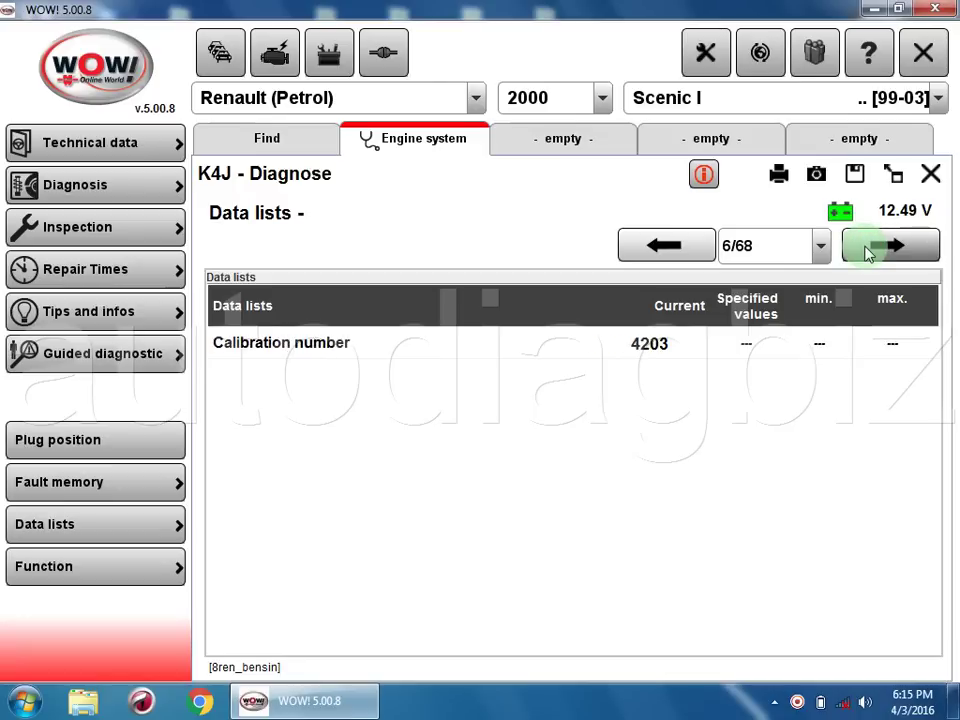
{"action": "left_click", "coordinate": [865, 247]}
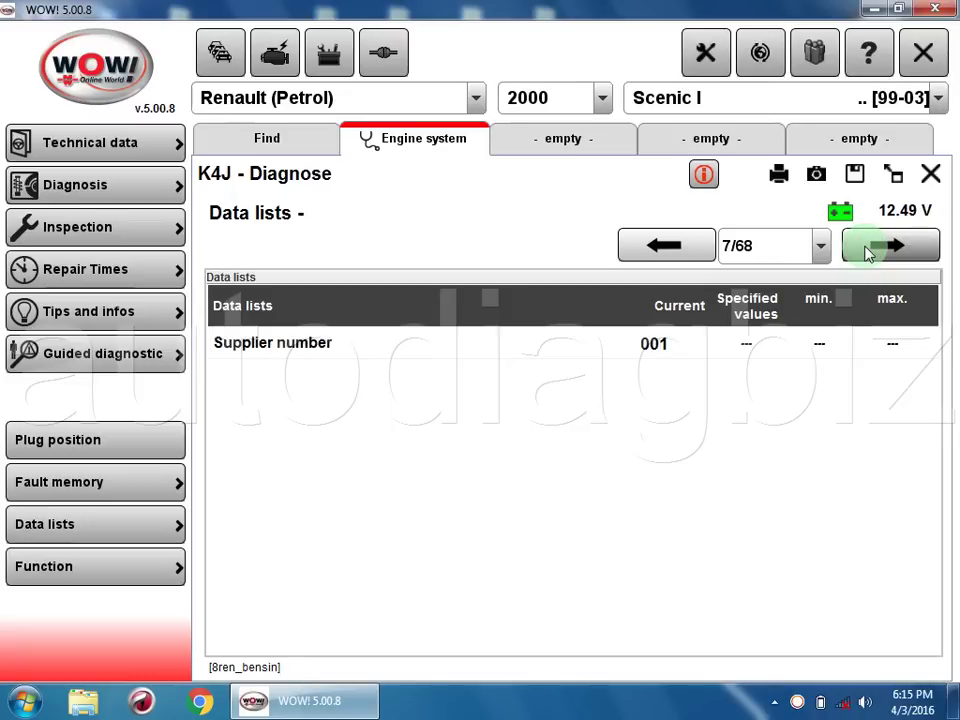
Examine the live engine values from computer supply voltage to air temperature, then go to list 27/68, the upstream lambda sensor voltage.
{"action": "left_click", "coordinate": [158, 533]}
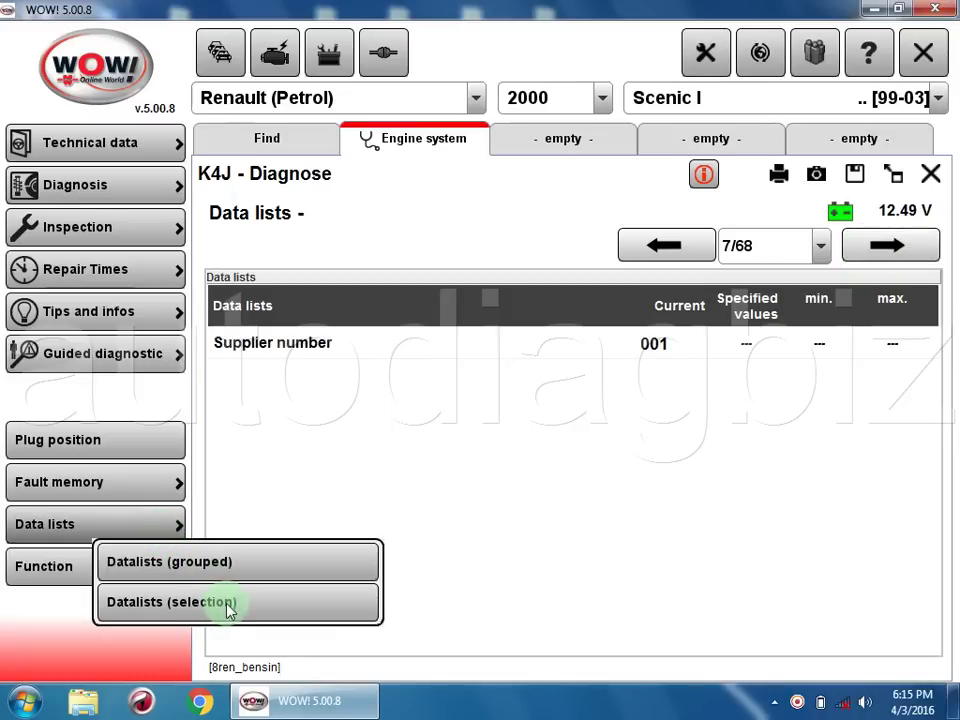
{"action": "left_click", "coordinate": [879, 248]}
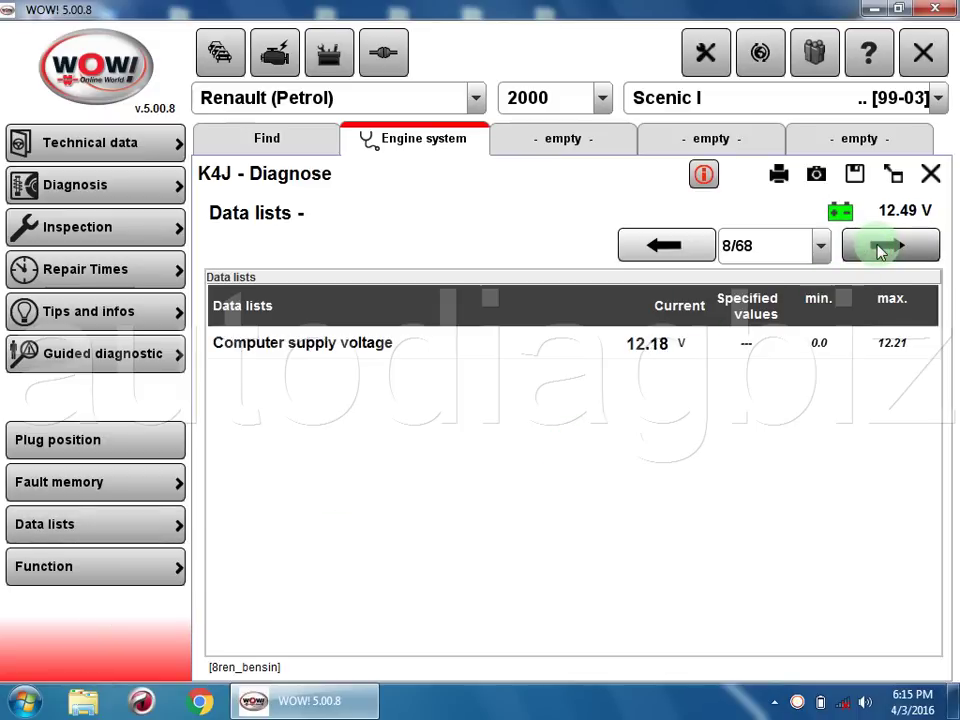
{"action": "left_click", "coordinate": [879, 248]}
{"action": "left_click", "coordinate": [879, 249]}
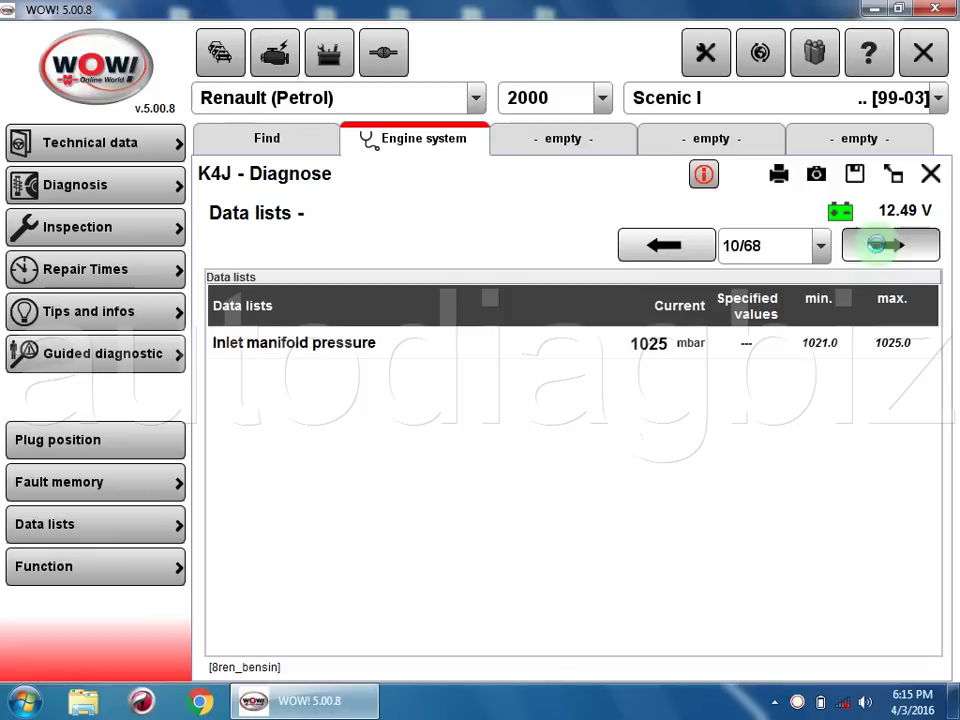
{"action": "left_click", "coordinate": [879, 249]}
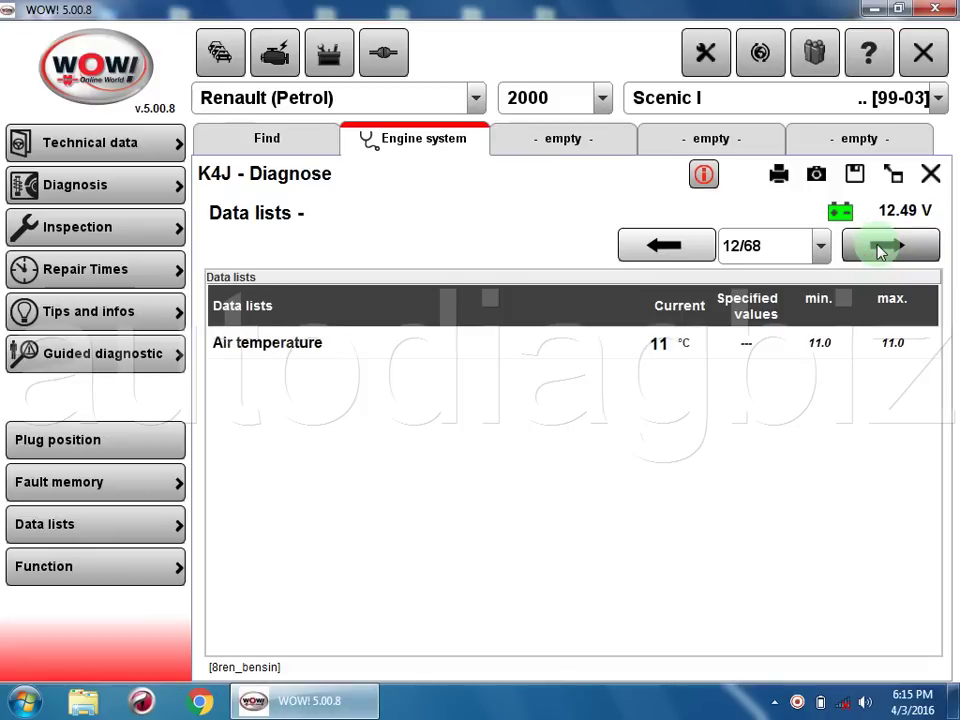
{"action": "left_click", "coordinate": [821, 247]}
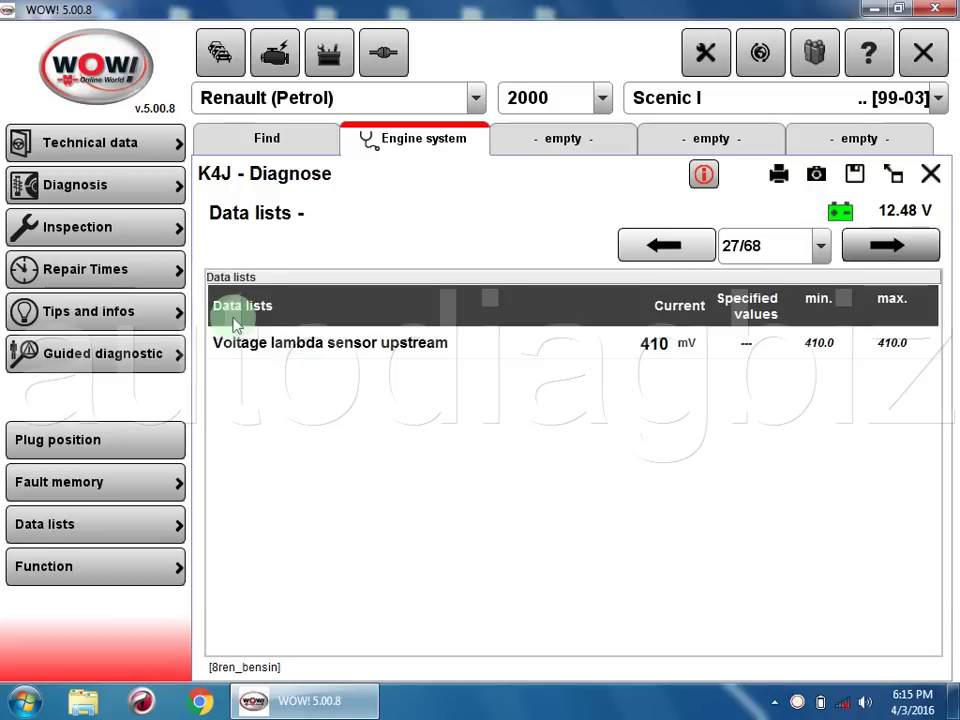
{"action": "left_click", "coordinate": [112, 187]}
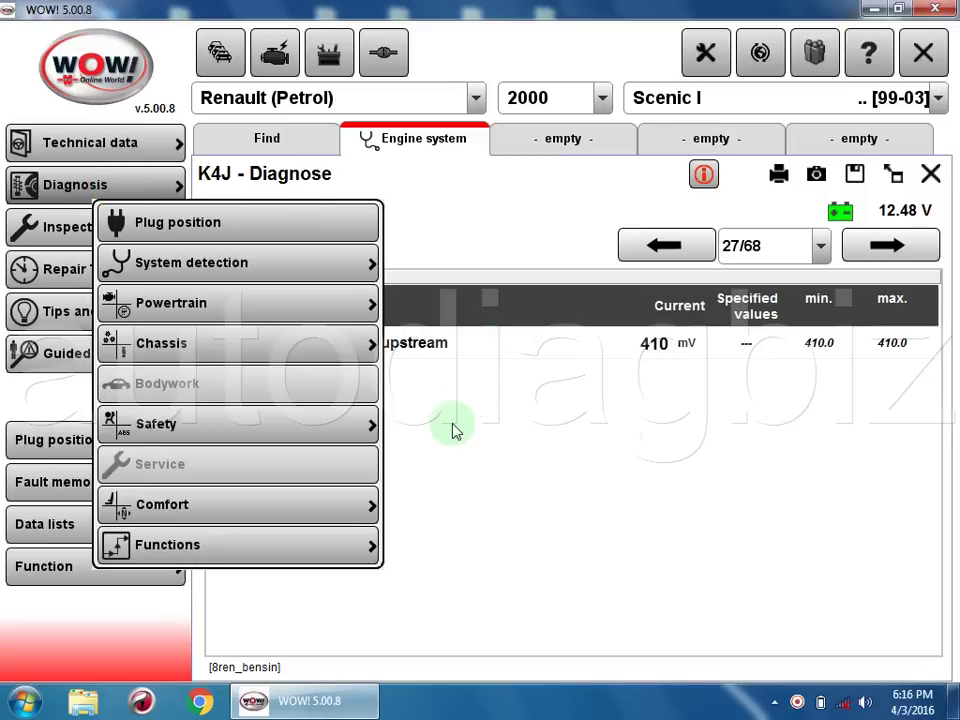
{"action": "left_click", "coordinate": [240, 347]}
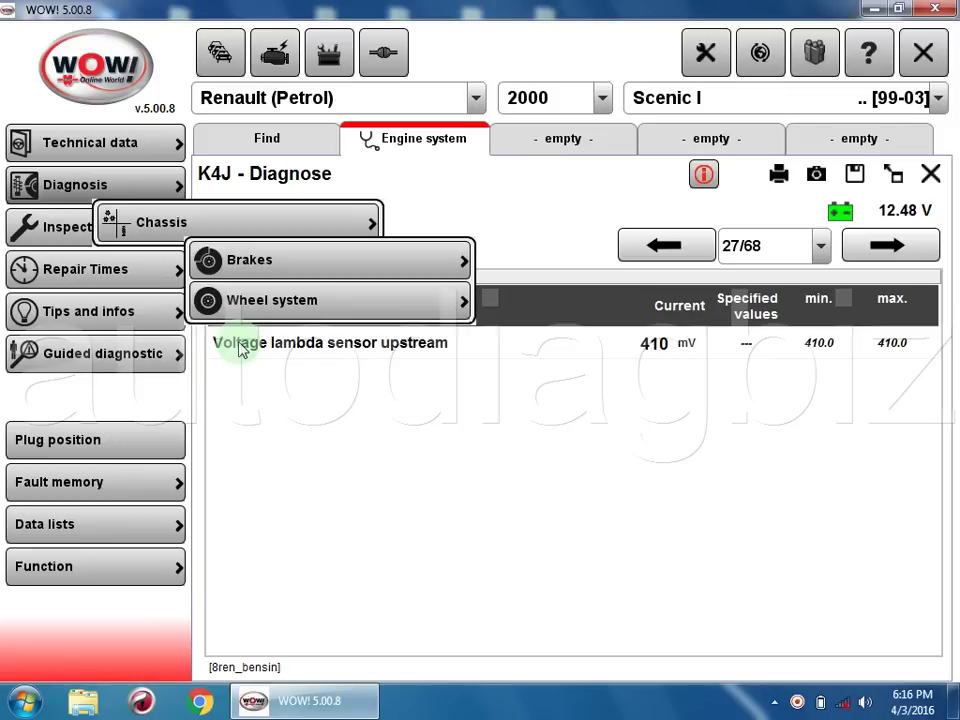
{"action": "left_click", "coordinate": [107, 188]}
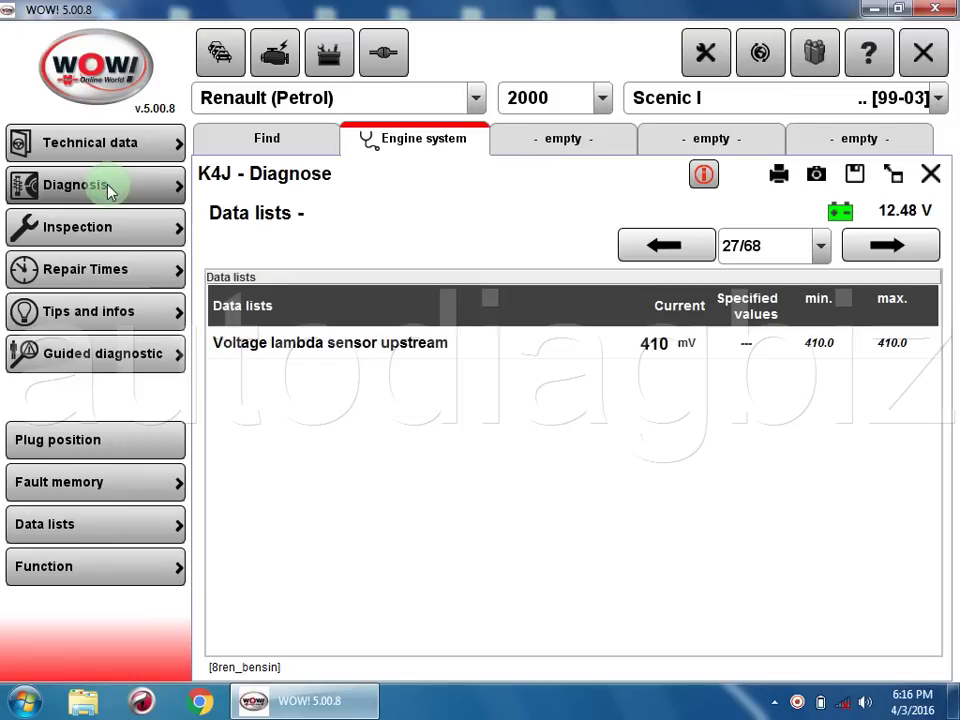
Start the Airbag - AC6 Ph2 OBD diagnosis under Safety, agreeing to terminate the active engine diagnosis.
{"action": "left_click", "coordinate": [108, 188]}
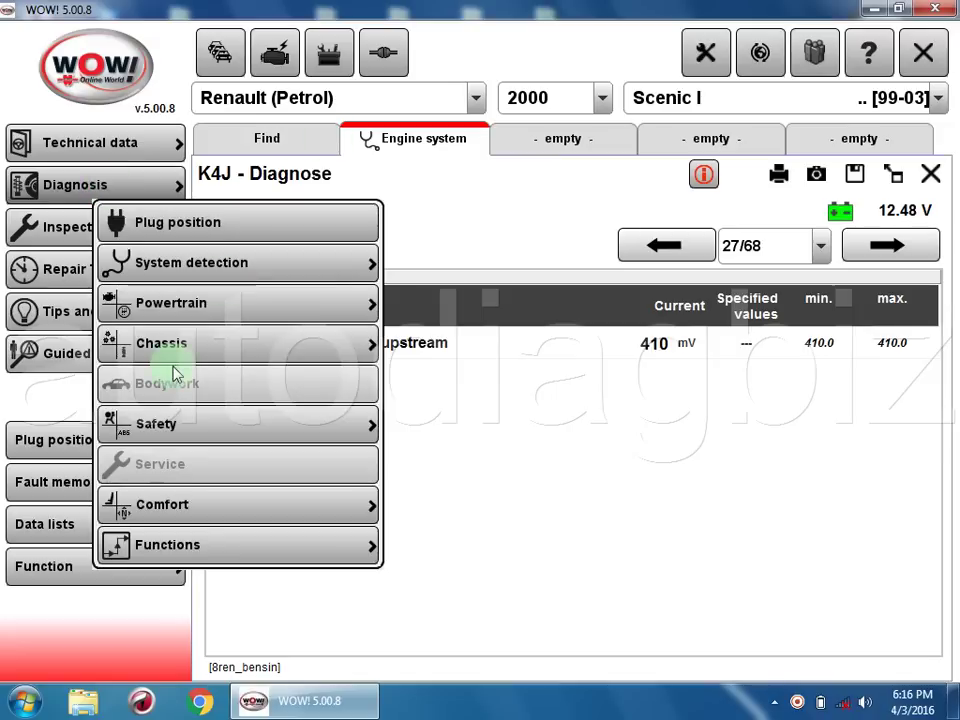
{"action": "left_click", "coordinate": [226, 436]}
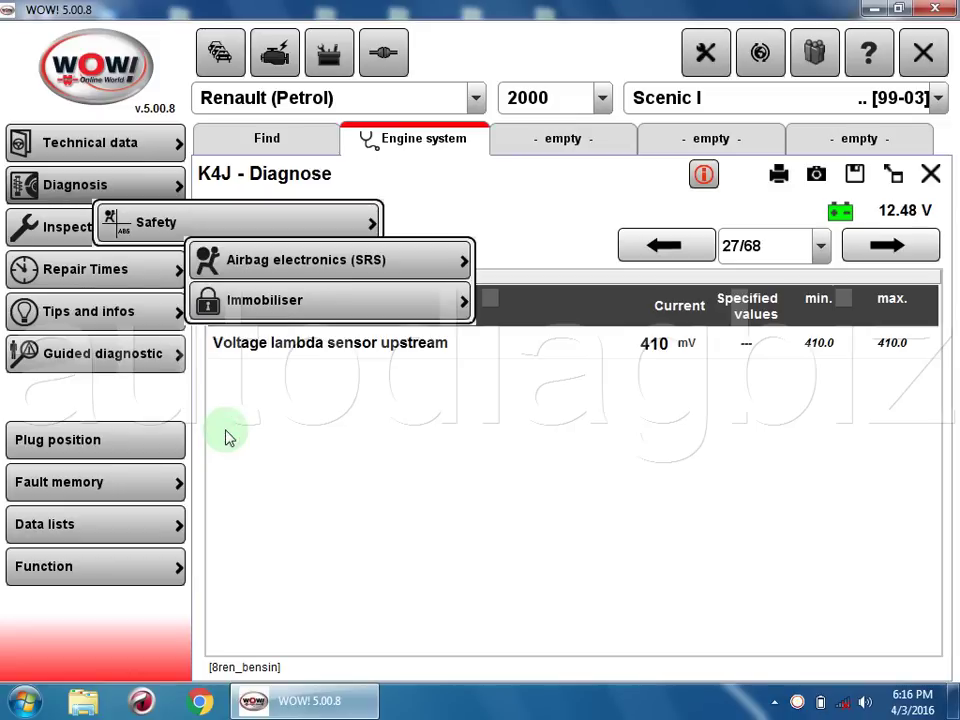
{"action": "left_click", "coordinate": [359, 264]}
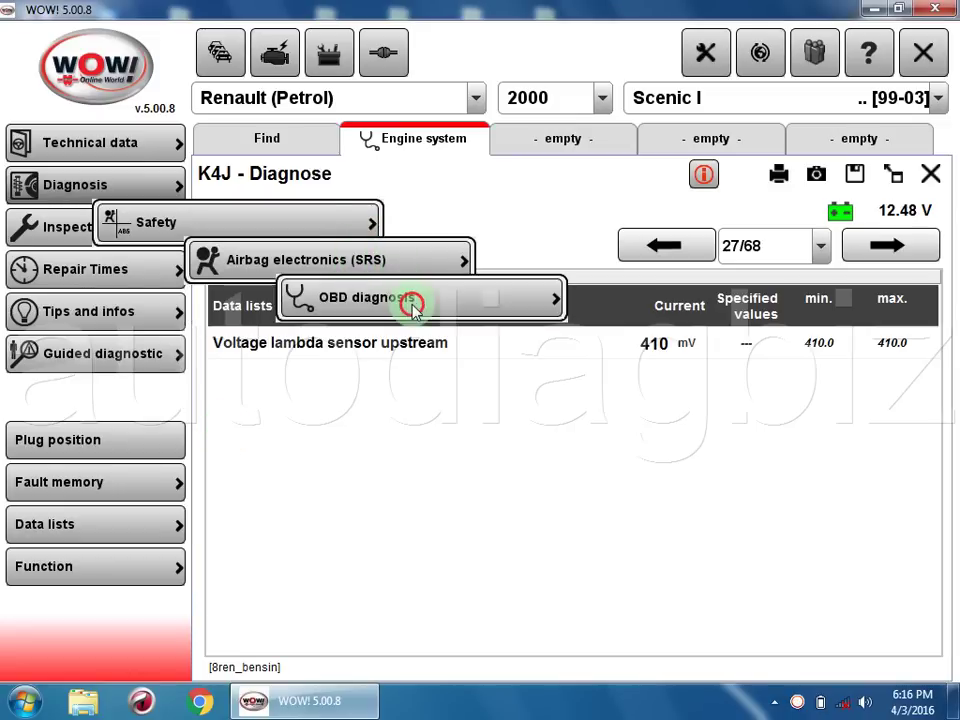
{"action": "left_click", "coordinate": [414, 311]}
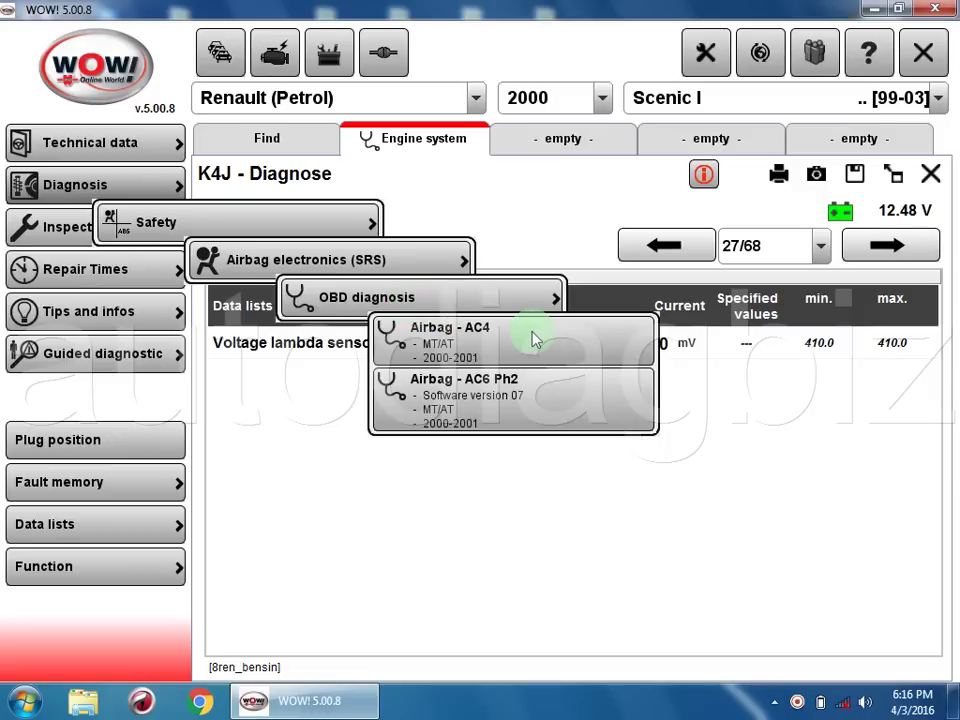
{"action": "left_click", "coordinate": [530, 393]}
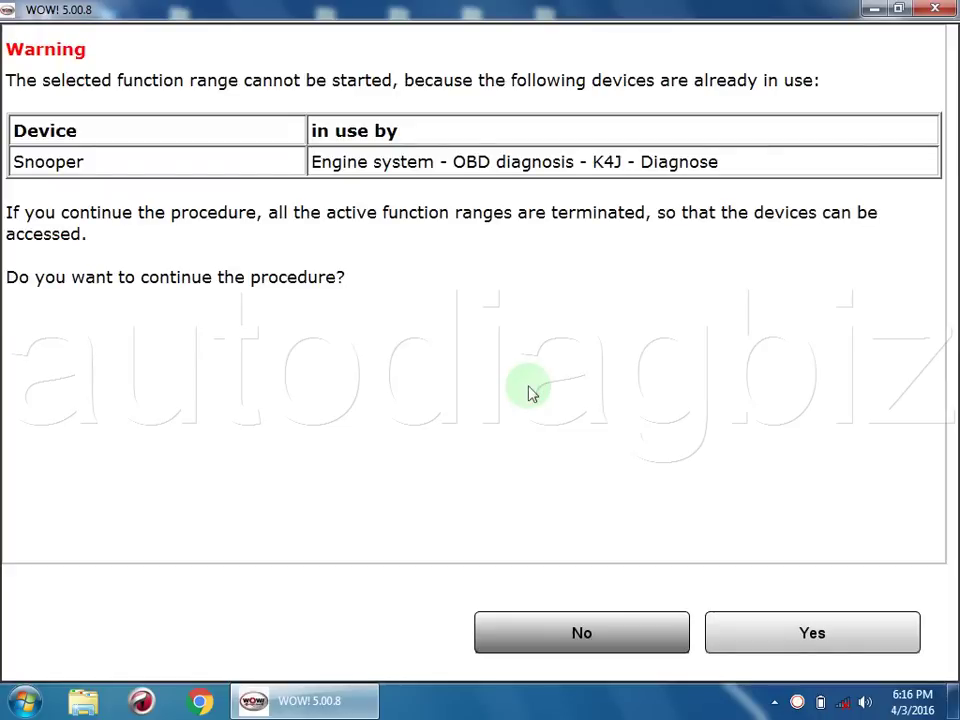
{"action": "left_click", "coordinate": [803, 630]}
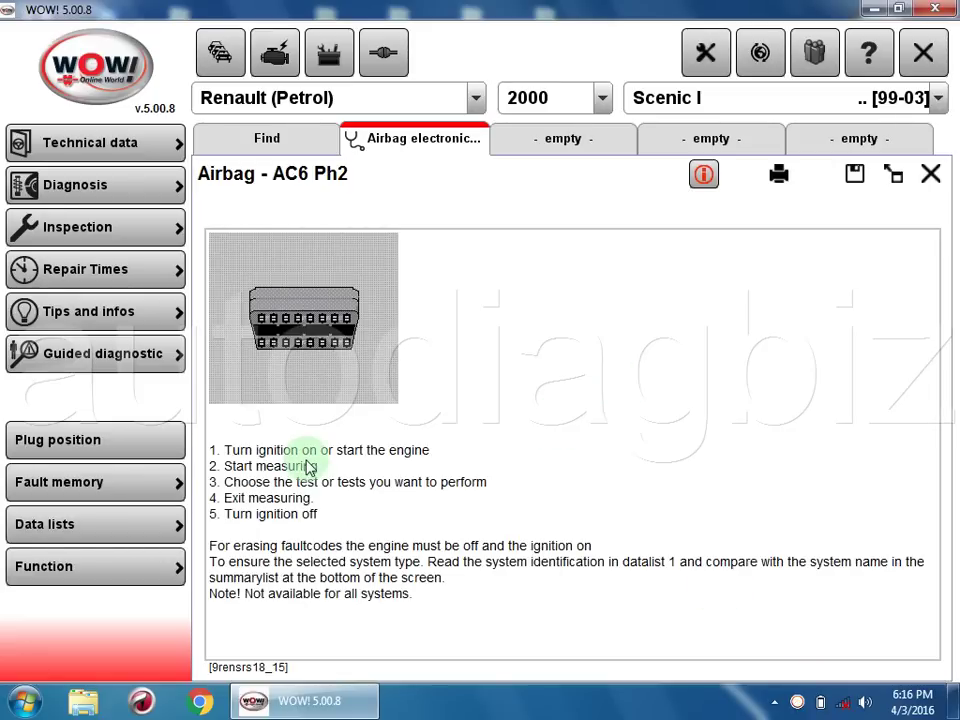
Try to read out the trouble codes of the AC6 Ph2 airbag system and acknowledge the resulting message.
{"action": "left_click", "coordinate": [121, 480]}
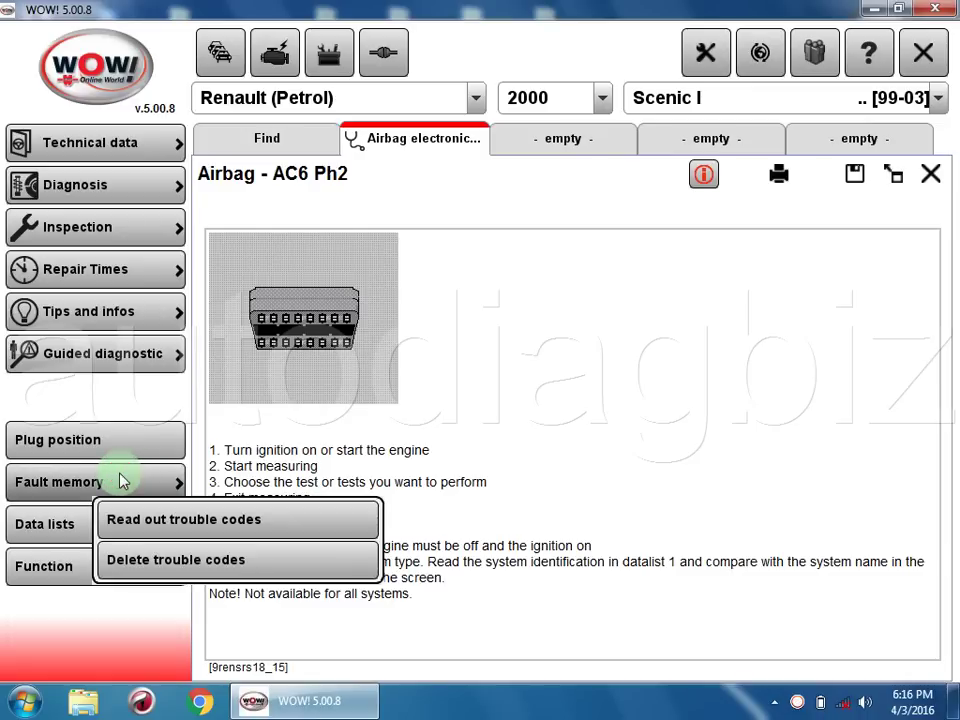
{"action": "left_click", "coordinate": [152, 519]}
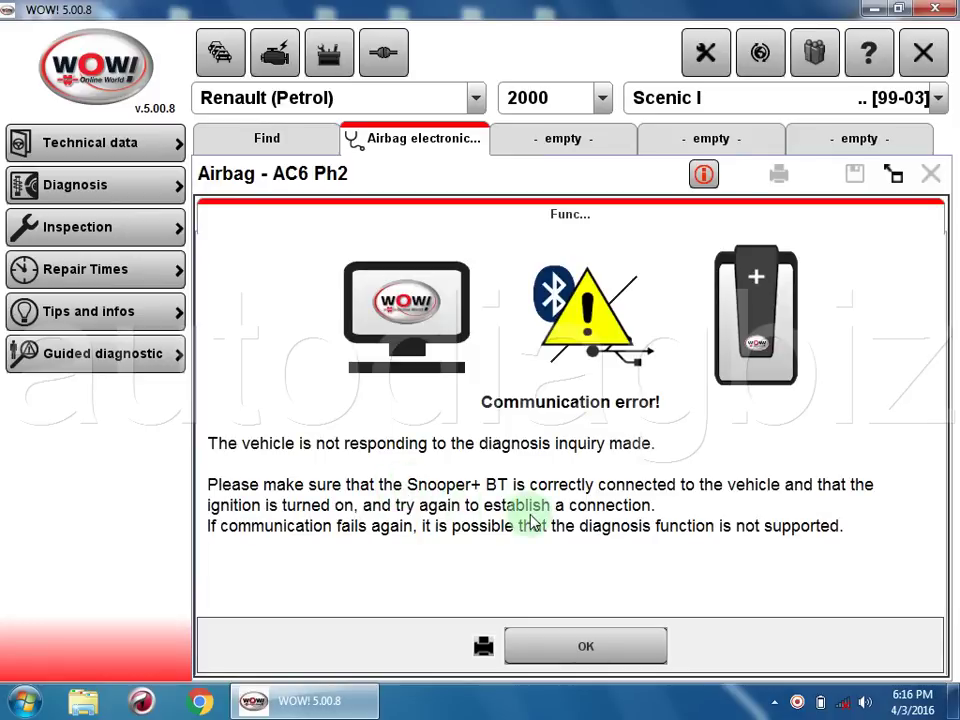
{"action": "left_click", "coordinate": [583, 645]}
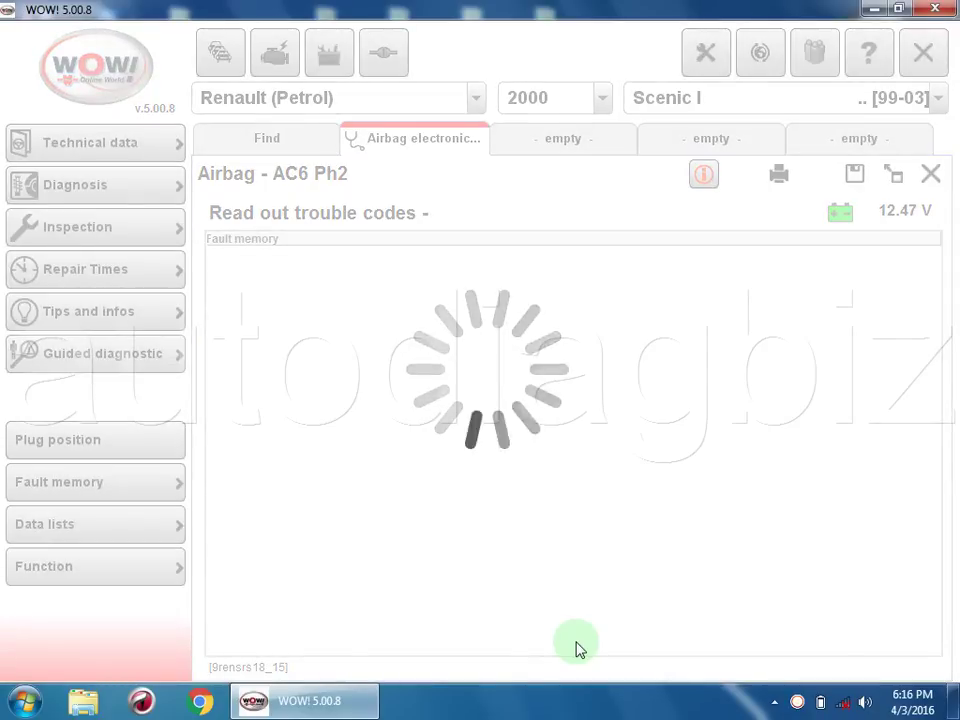
{"action": "left_click", "coordinate": [96, 194]}
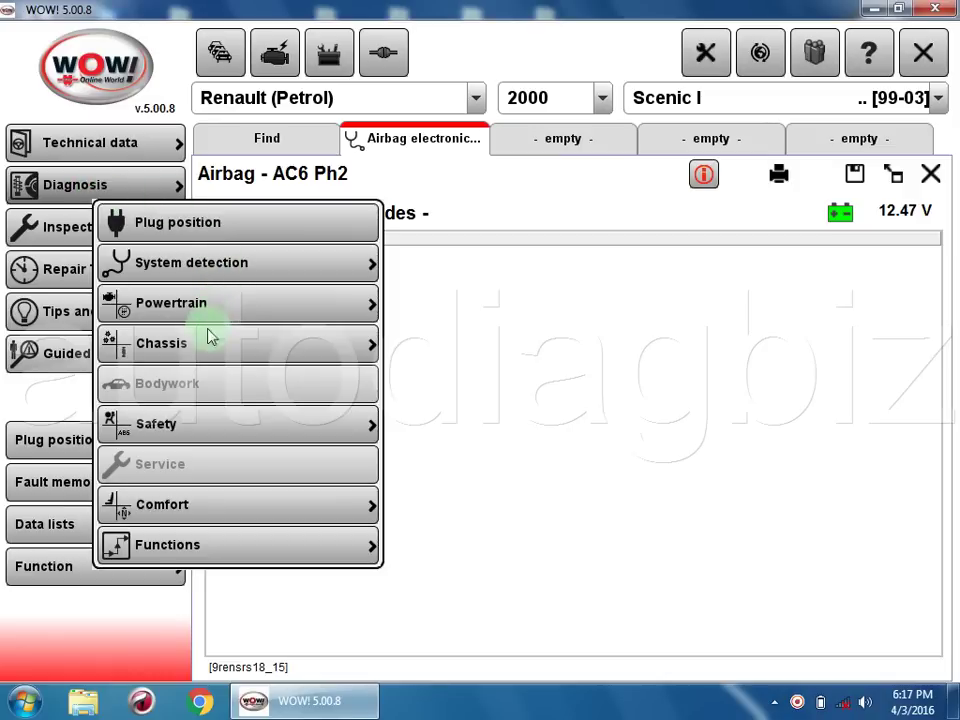
{"action": "left_click", "coordinate": [188, 418]}
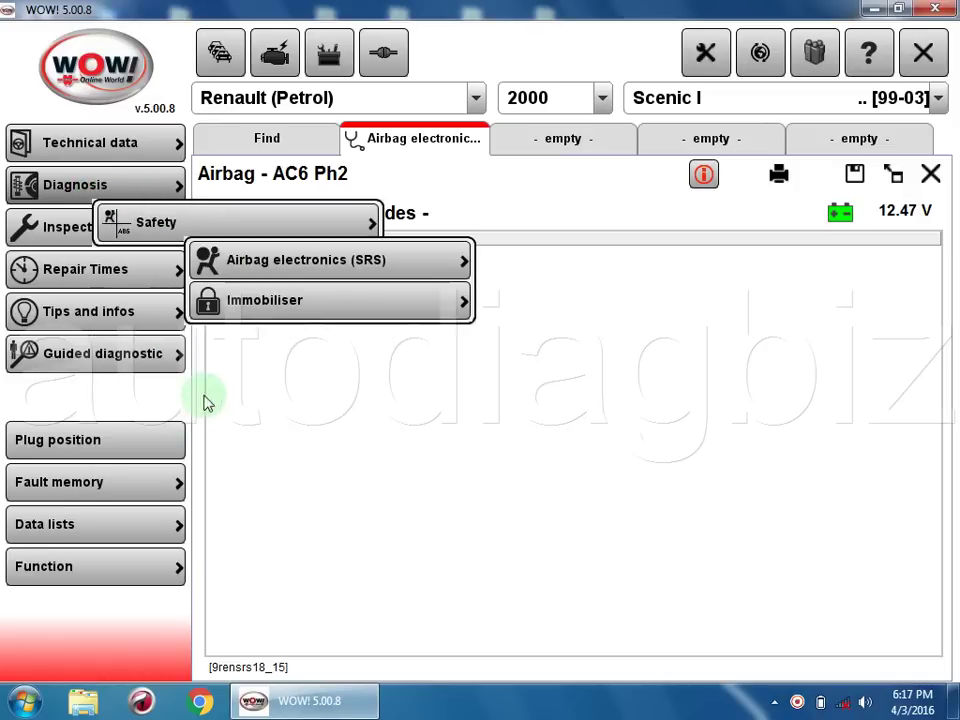
{"action": "left_click", "coordinate": [386, 258]}
{"action": "left_click", "coordinate": [436, 307]}
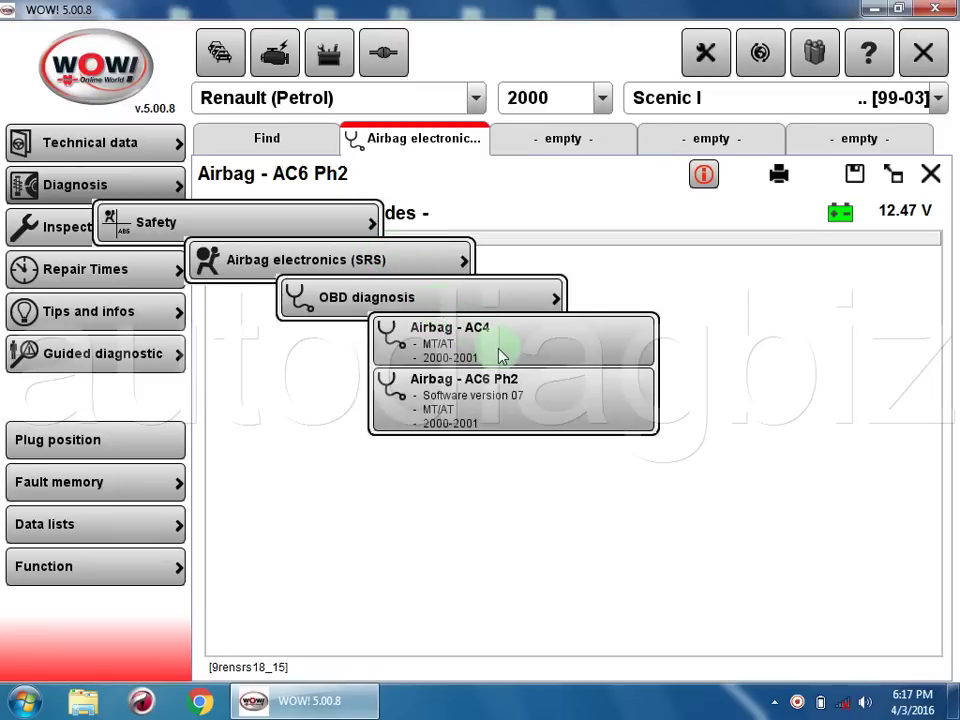
{"action": "left_click", "coordinate": [153, 228]}
Start the immobiliser OBD diagnosis under Safety, agreeing to terminate the active airbag diagnosis.
{"action": "left_click", "coordinate": [183, 426]}
{"action": "left_click", "coordinate": [285, 303]}
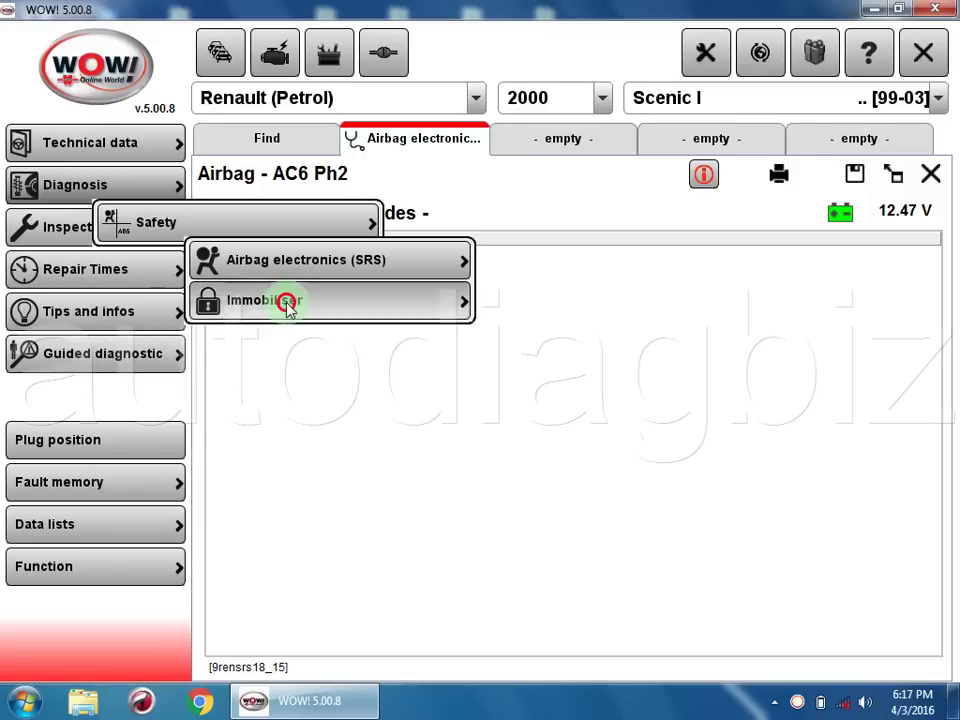
{"action": "left_click", "coordinate": [362, 300]}
{"action": "left_click", "coordinate": [438, 332]}
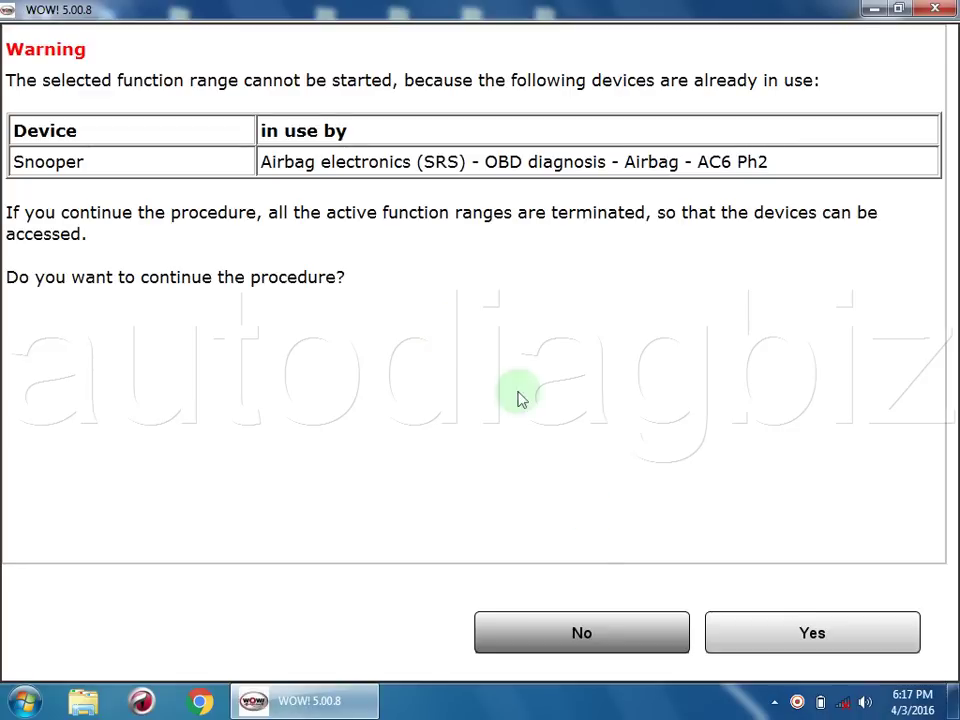
{"action": "left_click", "coordinate": [784, 630]}
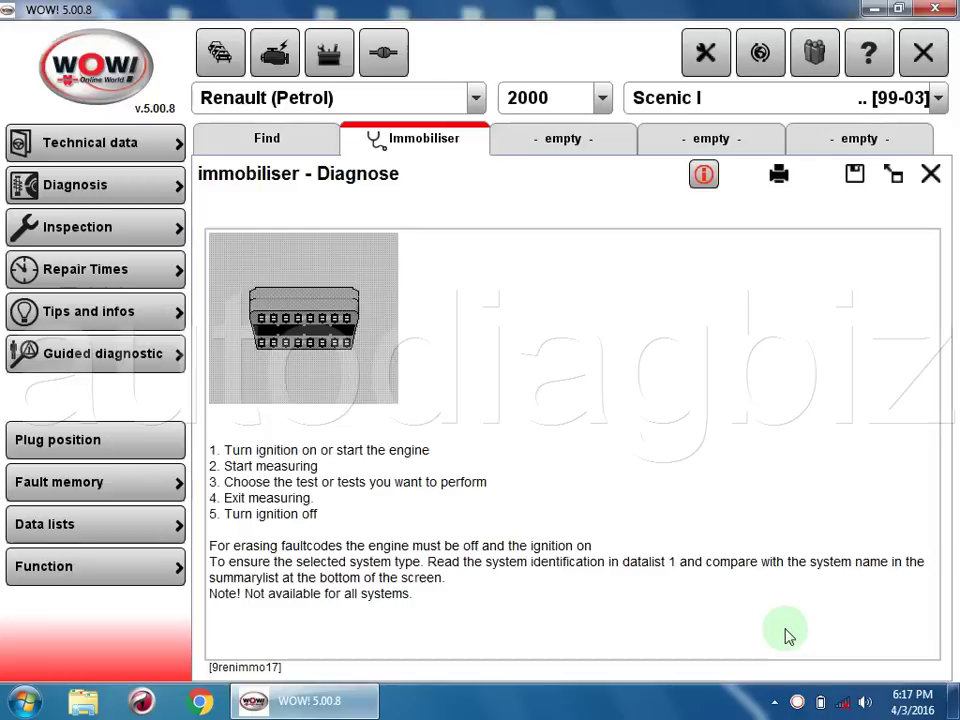
Read out the trouble codes of the immobiliser system.
{"action": "left_click", "coordinate": [86, 476]}
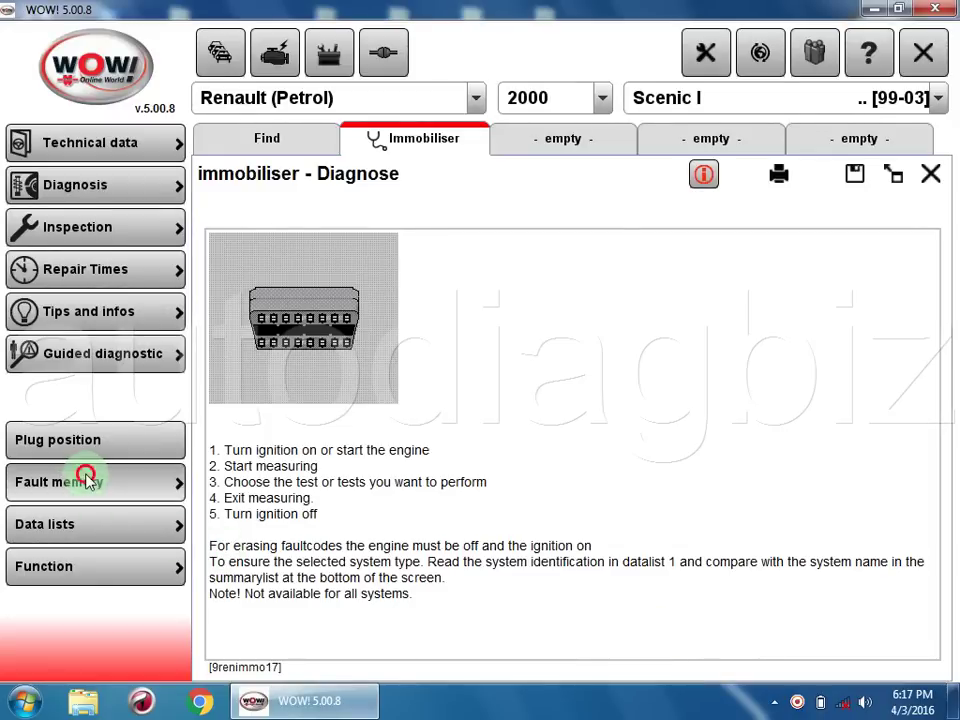
{"action": "left_click", "coordinate": [206, 517]}
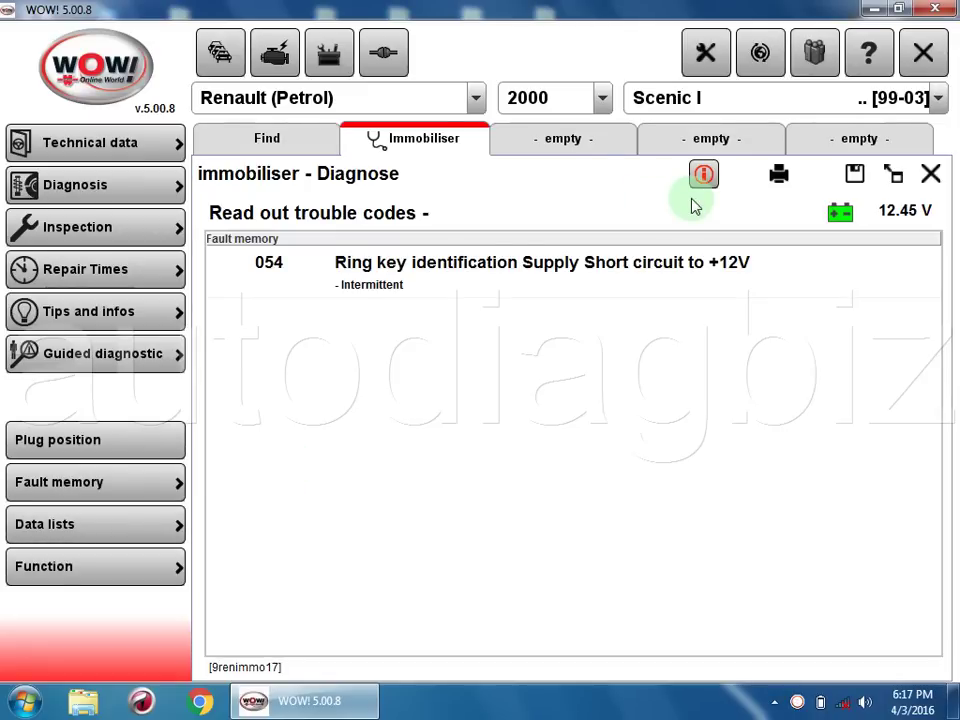
Exit WOW! and start Autocom CARS CDP+, acknowledging the update note.
{"action": "left_click", "coordinate": [924, 58]}
{"action": "left_click", "coordinate": [336, 634]}
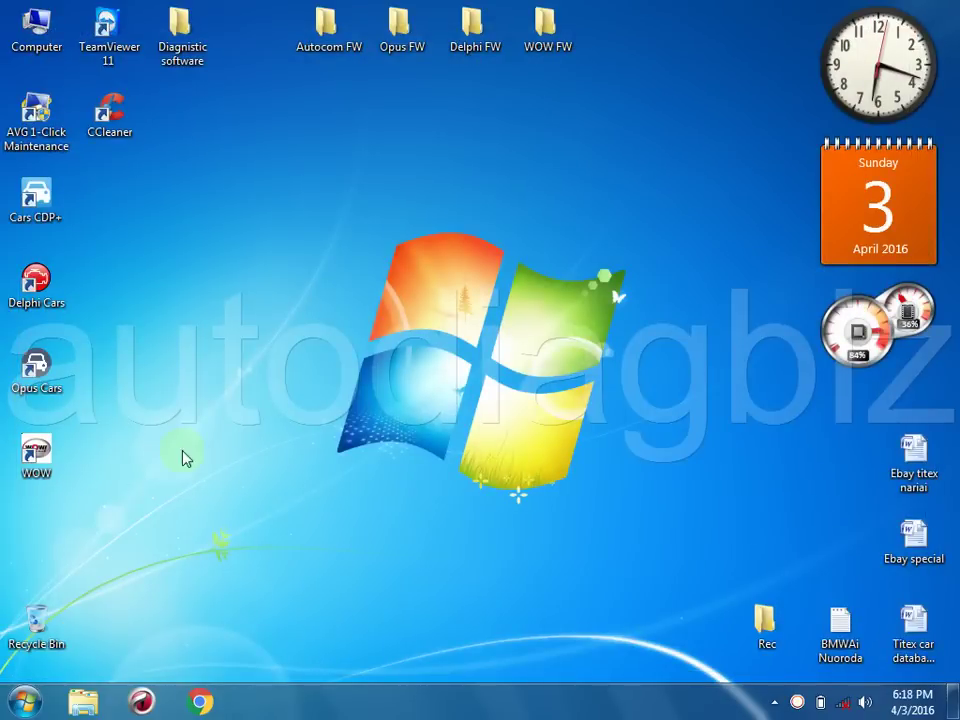
{"action": "double_click", "coordinate": [50, 208]}
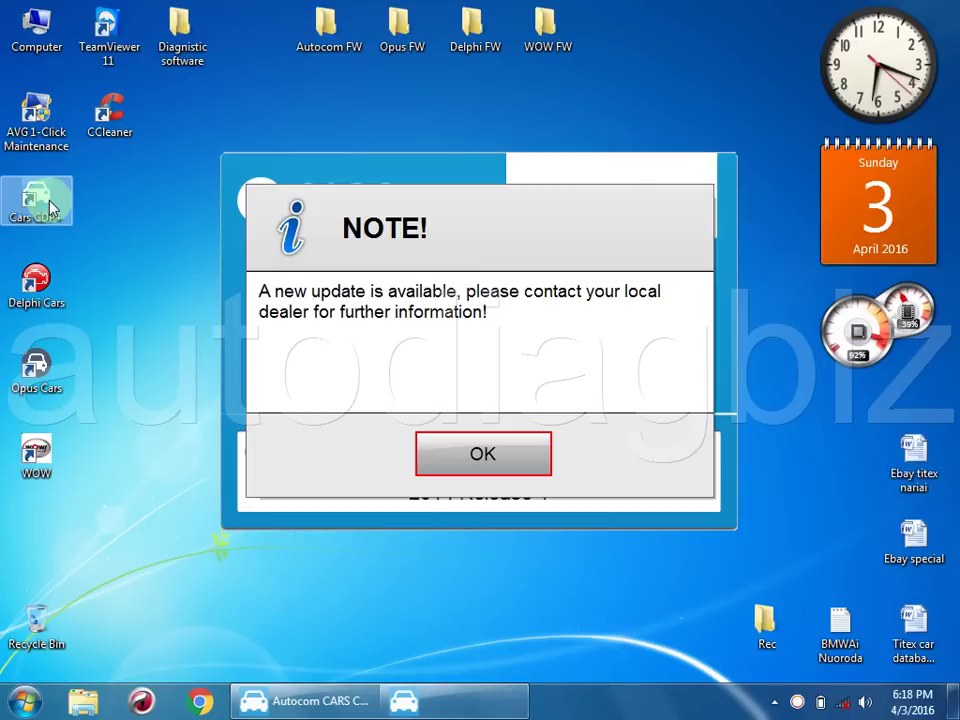
{"action": "left_click", "coordinate": [452, 450]}
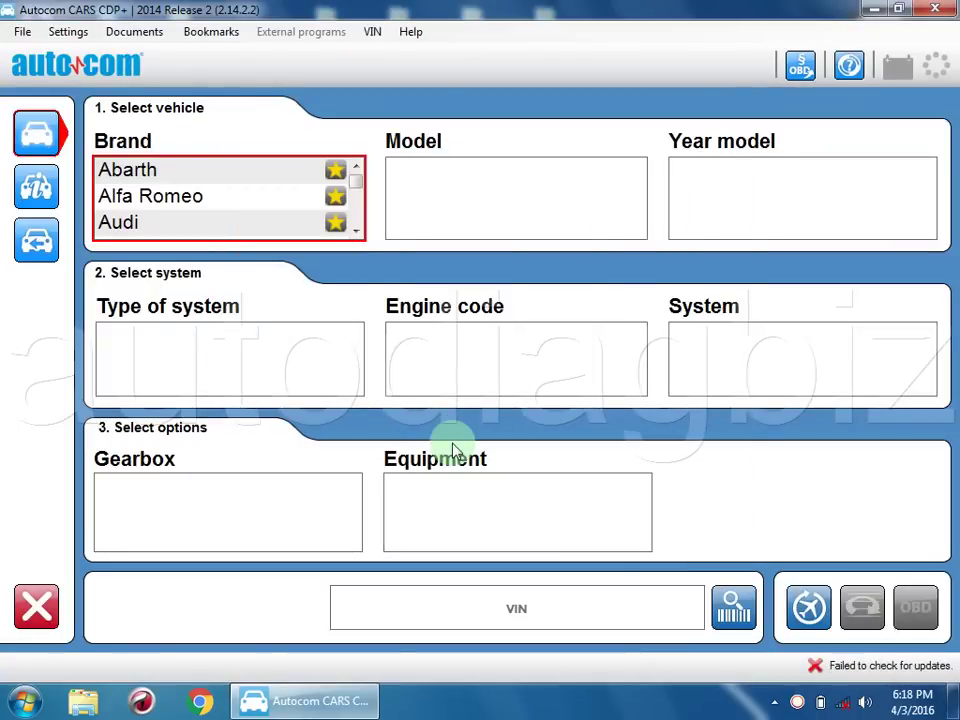
Set the VCI connection to Search (Com-port) in the hardware setup, search for the VCI and accept the settings.
{"action": "left_click", "coordinate": [72, 31]}
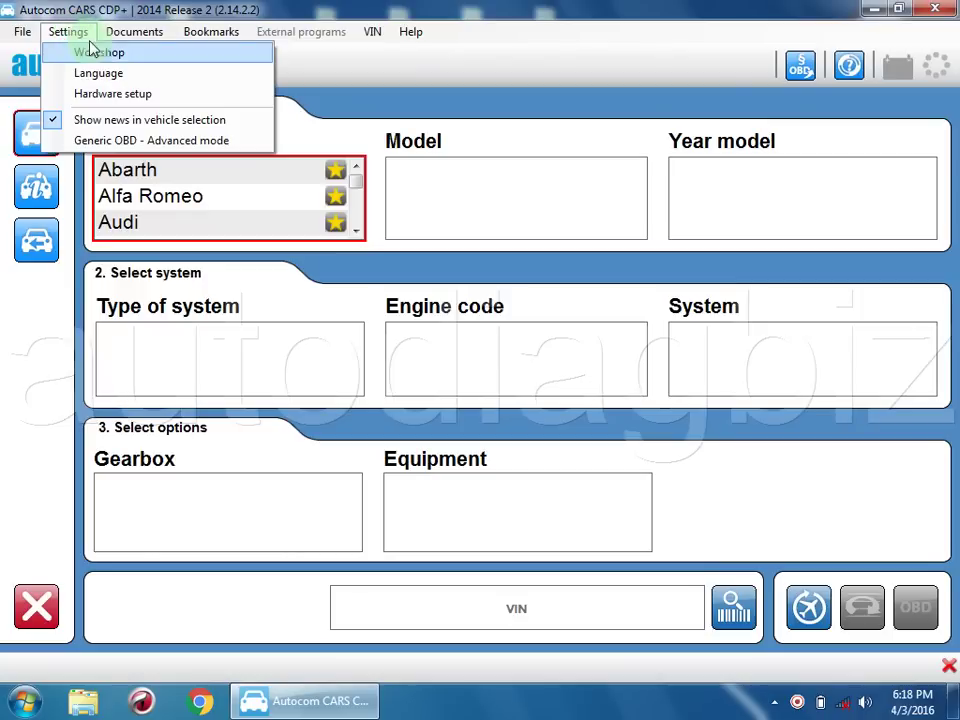
{"action": "left_click", "coordinate": [160, 96]}
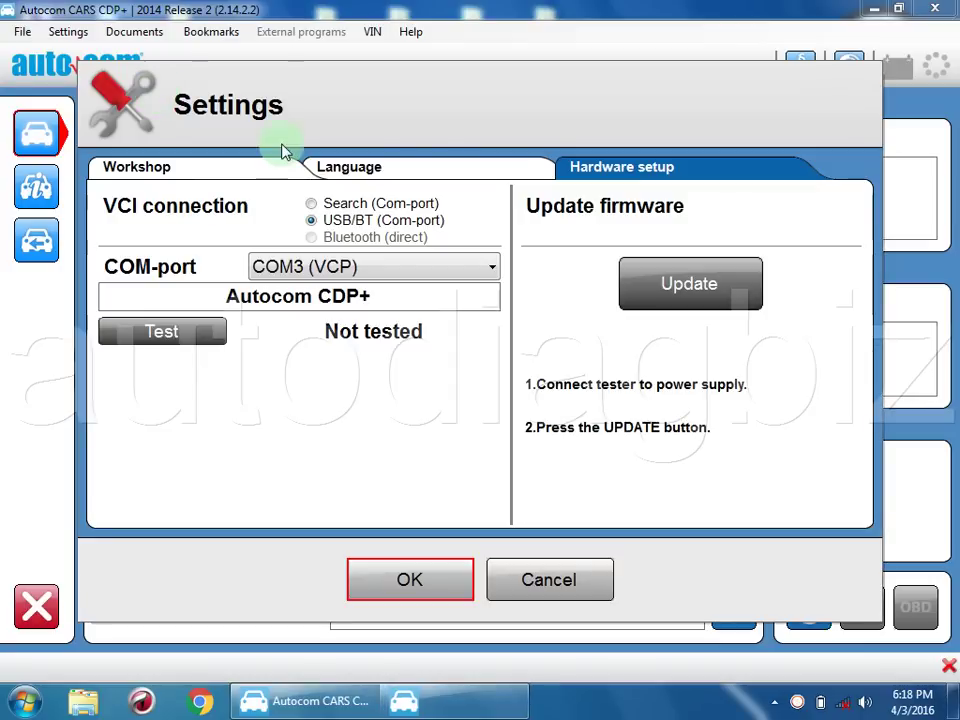
{"action": "left_click", "coordinate": [311, 203]}
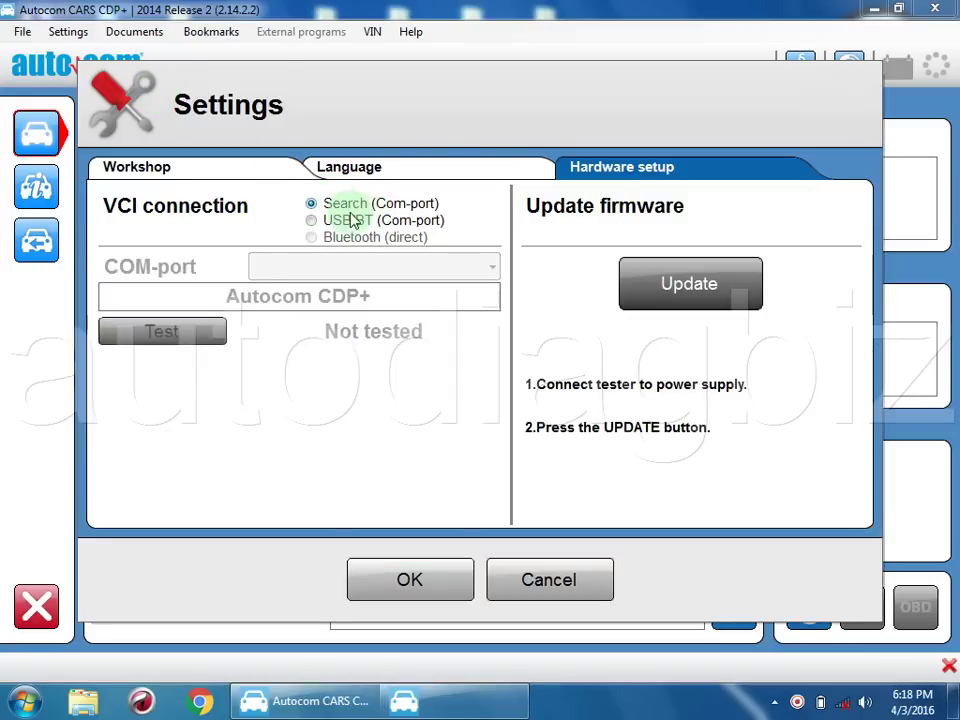
{"action": "left_click", "coordinate": [278, 284]}
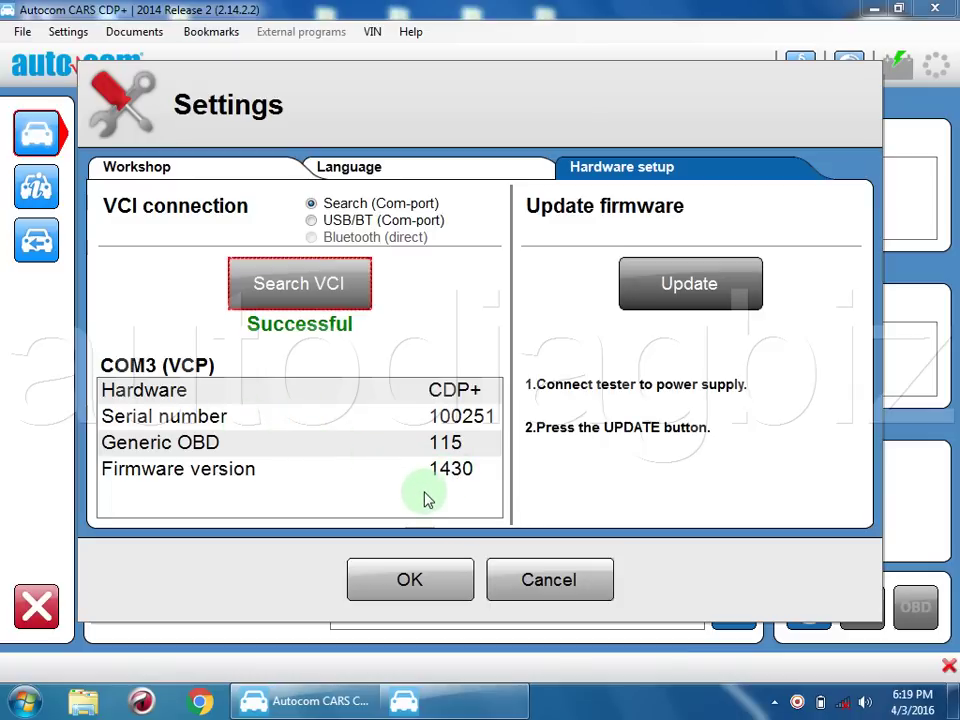
{"action": "left_click", "coordinate": [414, 581]}
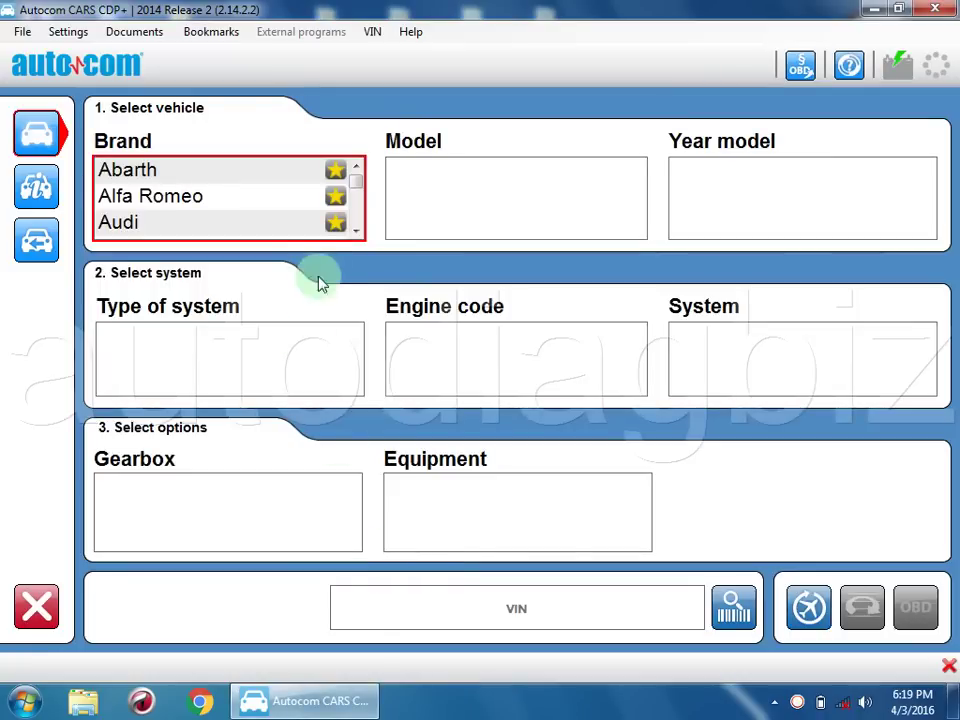
Choose Renault as the vehicle brand.
{"action": "left_click", "coordinate": [356, 232]}
{"action": "left_click", "coordinate": [356, 232]}
{"action": "left_click", "coordinate": [356, 232]}
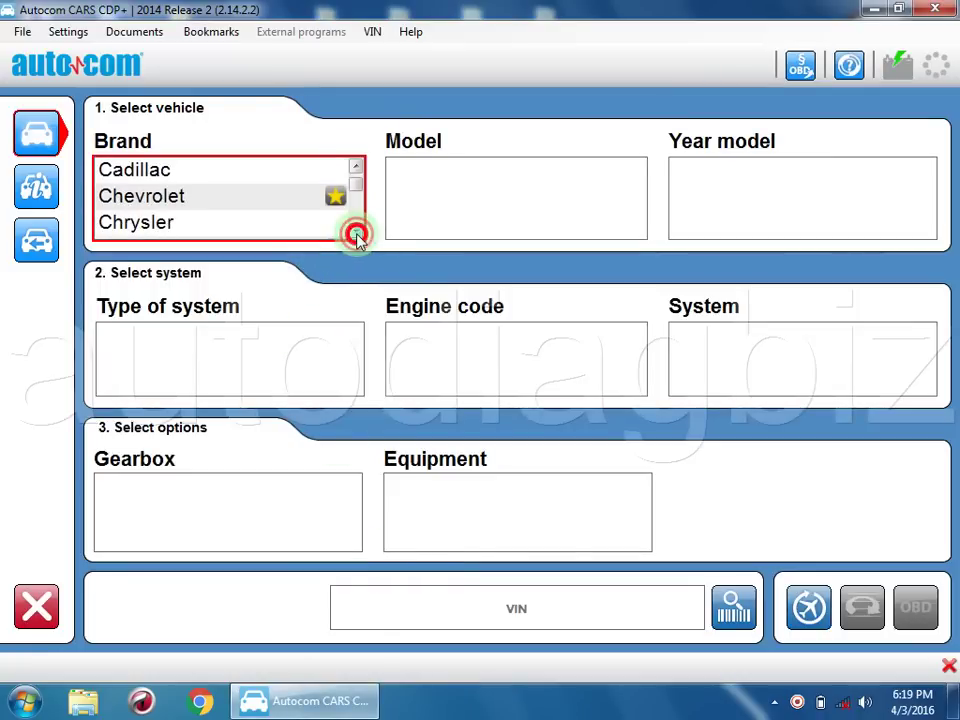
{"action": "left_click", "coordinate": [356, 232]}
{"action": "left_click", "coordinate": [356, 232]}
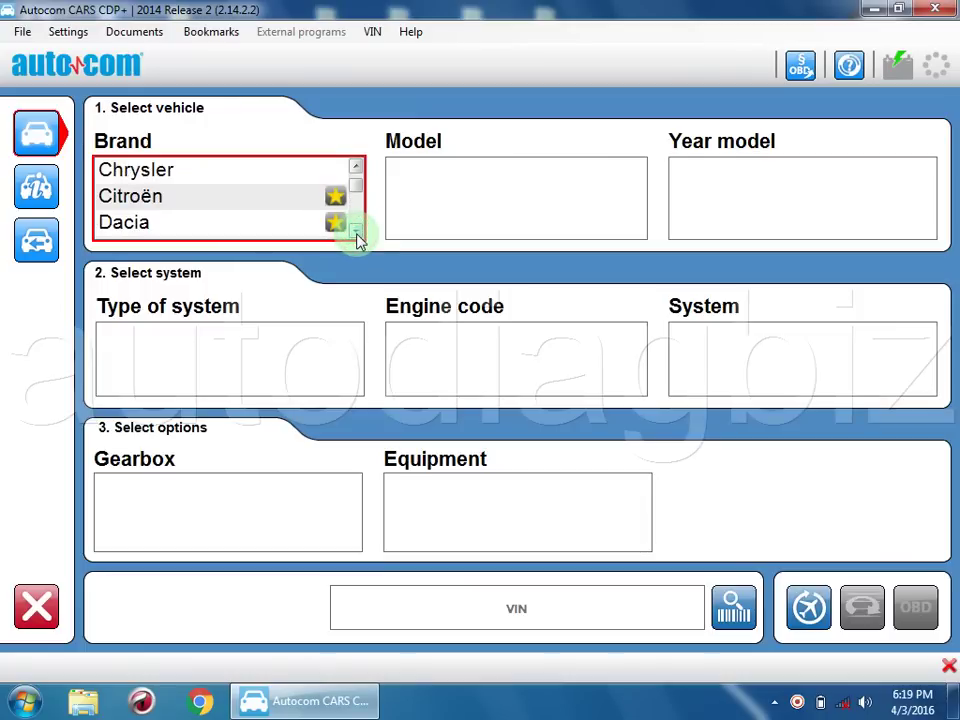
{"action": "left_click", "coordinate": [356, 232]}
{"action": "left_click", "coordinate": [356, 232]}
{"action": "left_click", "coordinate": [356, 232]}
{"action": "left_click", "coordinate": [356, 232]}
{"action": "left_click", "coordinate": [356, 232]}
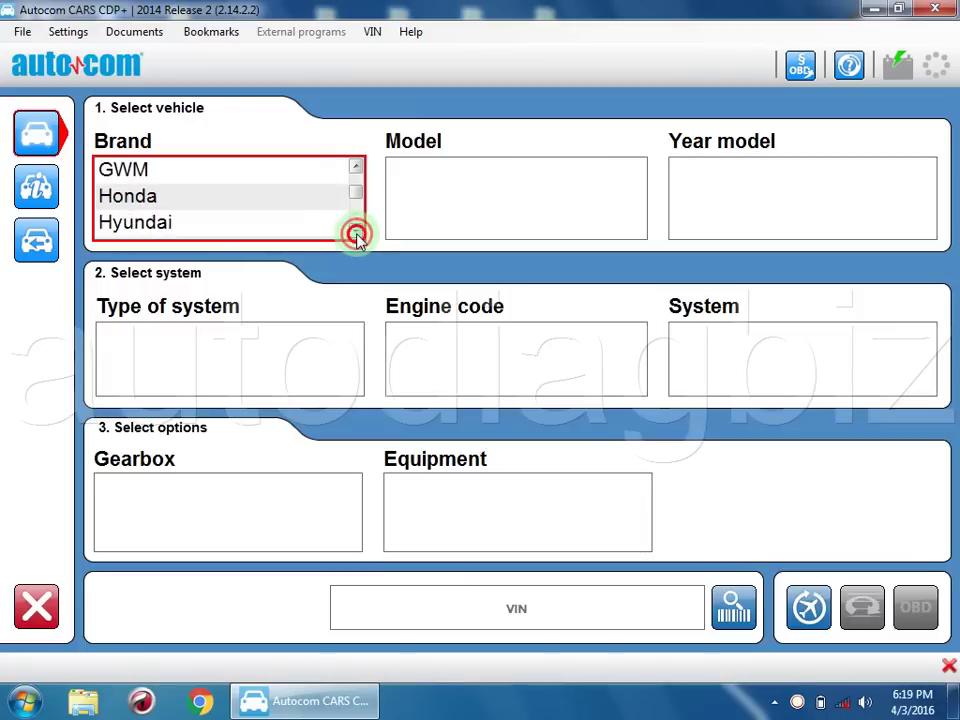
{"action": "left_click", "coordinate": [356, 232]}
{"action": "left_click", "coordinate": [356, 232]}
{"action": "left_click", "coordinate": [356, 232]}
{"action": "left_click", "coordinate": [356, 232]}
{"action": "left_click", "coordinate": [356, 232]}
{"action": "left_click", "coordinate": [356, 232]}
{"action": "left_click", "coordinate": [356, 232]}
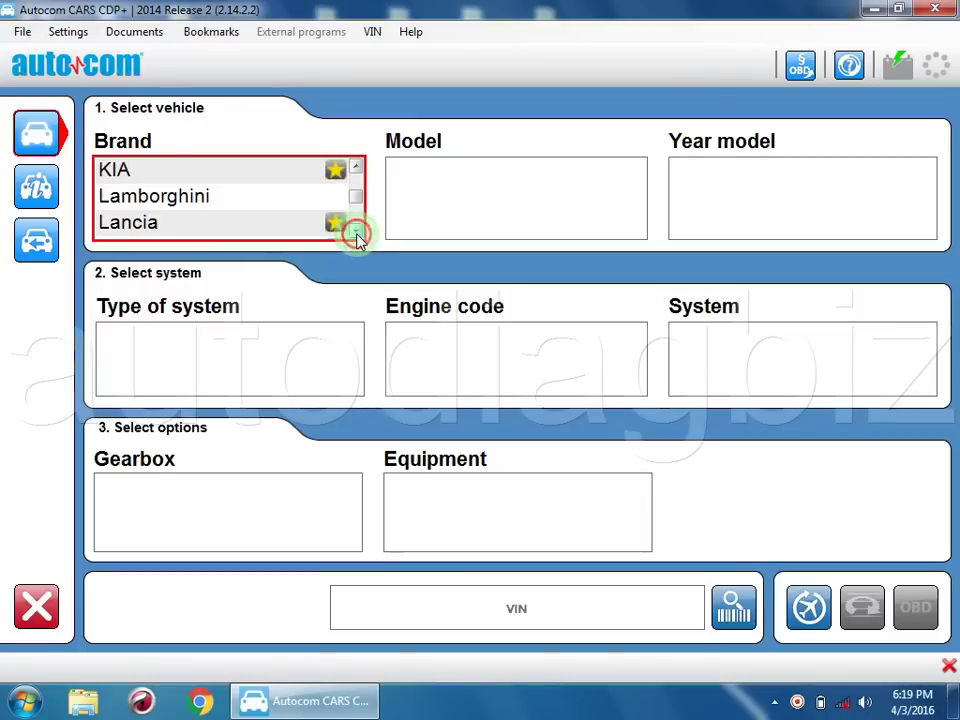
{"action": "left_click", "coordinate": [356, 232]}
{"action": "left_click", "coordinate": [356, 232]}
{"action": "left_click", "coordinate": [356, 232]}
{"action": "left_click", "coordinate": [356, 232]}
{"action": "left_click", "coordinate": [356, 232]}
{"action": "left_click", "coordinate": [356, 232]}
{"action": "left_click", "coordinate": [356, 232]}
{"action": "left_click", "coordinate": [356, 232]}
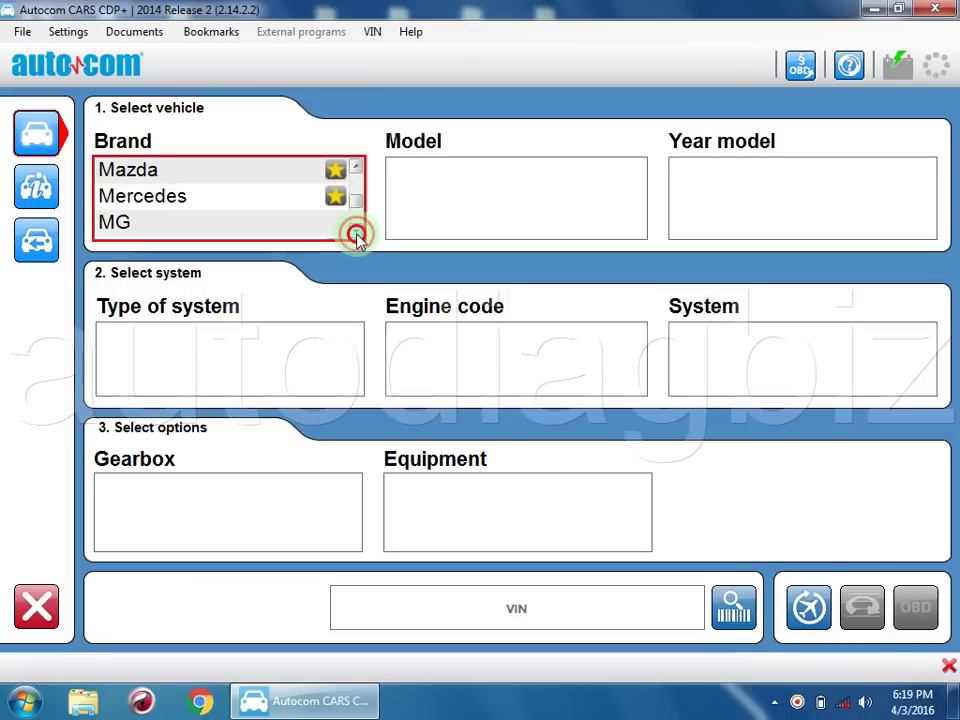
{"action": "left_click", "coordinate": [356, 232]}
{"action": "left_click", "coordinate": [356, 232]}
{"action": "left_click", "coordinate": [356, 232]}
{"action": "left_click", "coordinate": [356, 232]}
{"action": "left_click", "coordinate": [356, 232]}
{"action": "left_click", "coordinate": [356, 232]}
{"action": "left_click", "coordinate": [356, 232]}
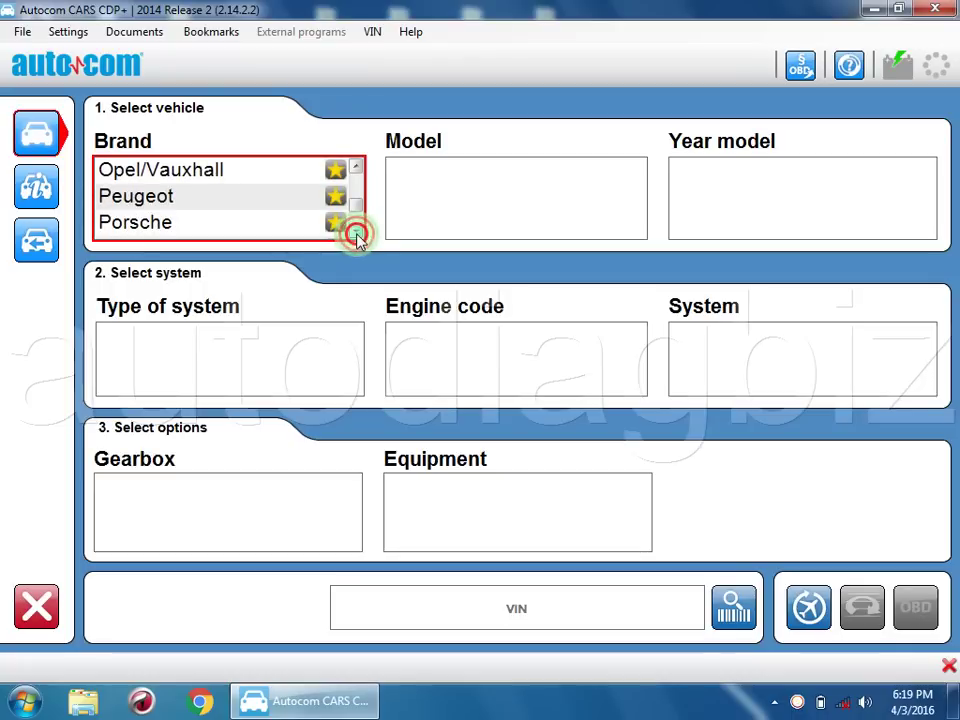
{"action": "left_click", "coordinate": [356, 232]}
{"action": "left_click", "coordinate": [356, 232]}
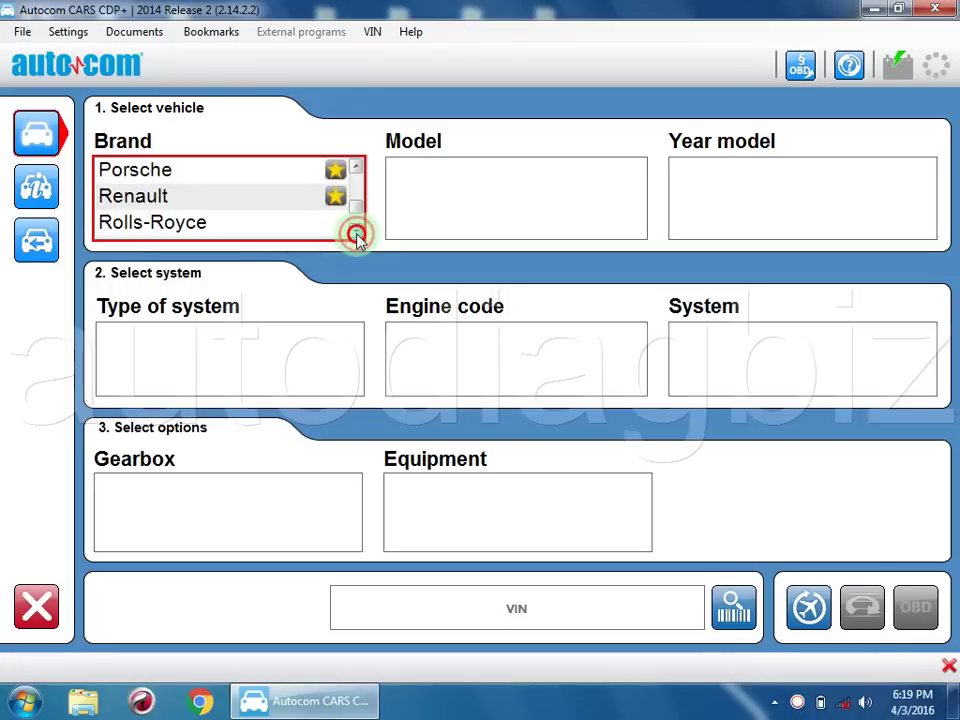
{"action": "left_click", "coordinate": [274, 198]}
Choose the Scenic model with year model 2000.
{"action": "left_click", "coordinate": [639, 231]}
{"action": "left_click", "coordinate": [639, 231]}
{"action": "left_click", "coordinate": [639, 231]}
{"action": "left_click", "coordinate": [639, 231]}
{"action": "left_click", "coordinate": [639, 231]}
{"action": "left_click", "coordinate": [639, 231]}
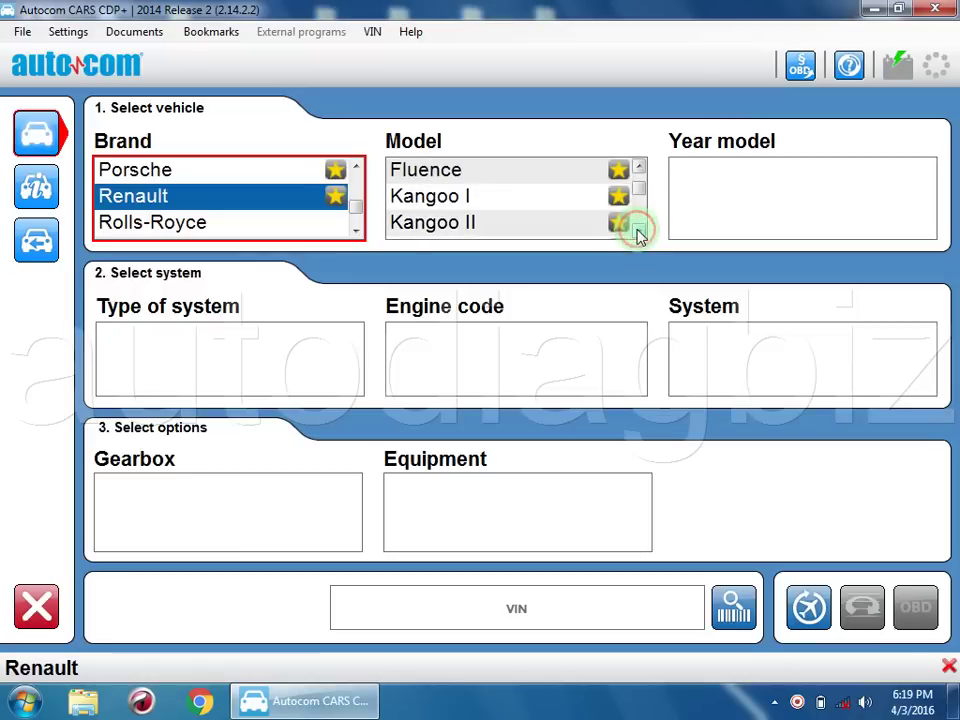
{"action": "left_click", "coordinate": [639, 231]}
{"action": "left_click", "coordinate": [639, 231]}
{"action": "left_click", "coordinate": [639, 231]}
{"action": "left_click", "coordinate": [639, 231]}
{"action": "left_click", "coordinate": [639, 231]}
{"action": "left_click", "coordinate": [639, 231]}
{"action": "left_click", "coordinate": [639, 231]}
{"action": "left_click", "coordinate": [639, 231]}
{"action": "left_click", "coordinate": [639, 231]}
{"action": "left_click", "coordinate": [639, 231]}
{"action": "left_click", "coordinate": [639, 231]}
{"action": "left_click", "coordinate": [639, 231]}
{"action": "left_click", "coordinate": [639, 231]}
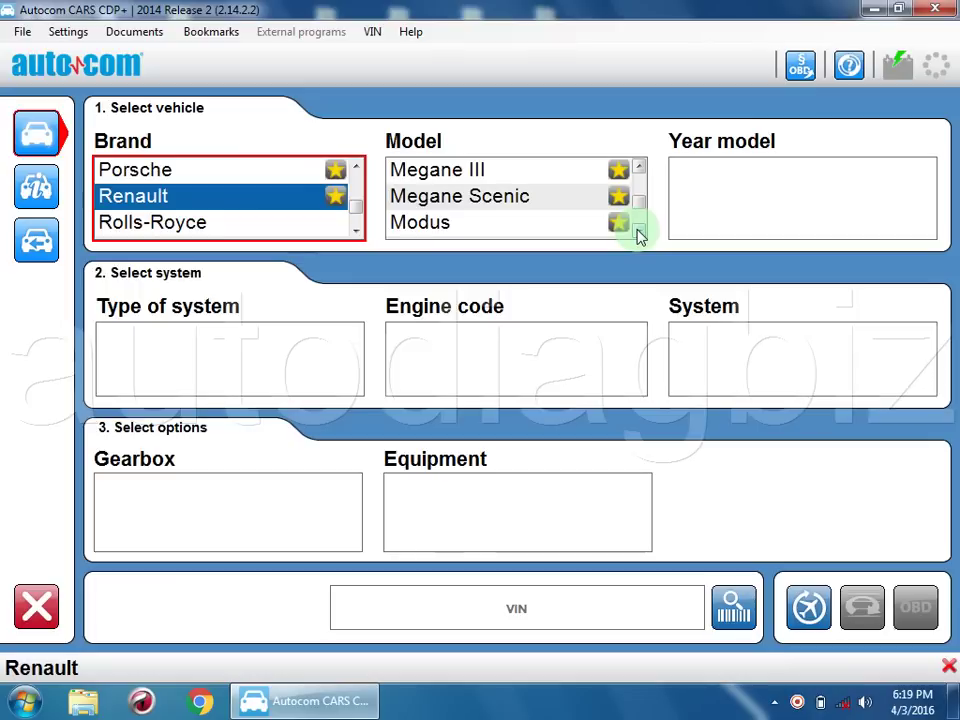
{"action": "left_click", "coordinate": [639, 231]}
{"action": "left_click", "coordinate": [639, 231]}
{"action": "left_click", "coordinate": [639, 231]}
{"action": "left_click", "coordinate": [639, 231]}
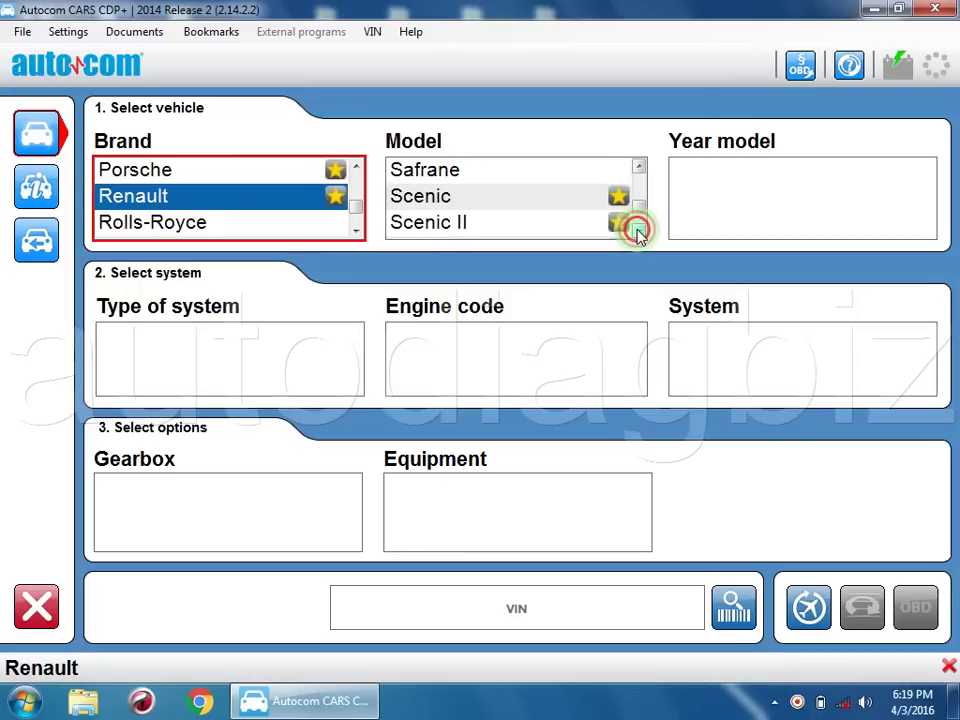
{"action": "left_click", "coordinate": [583, 200]}
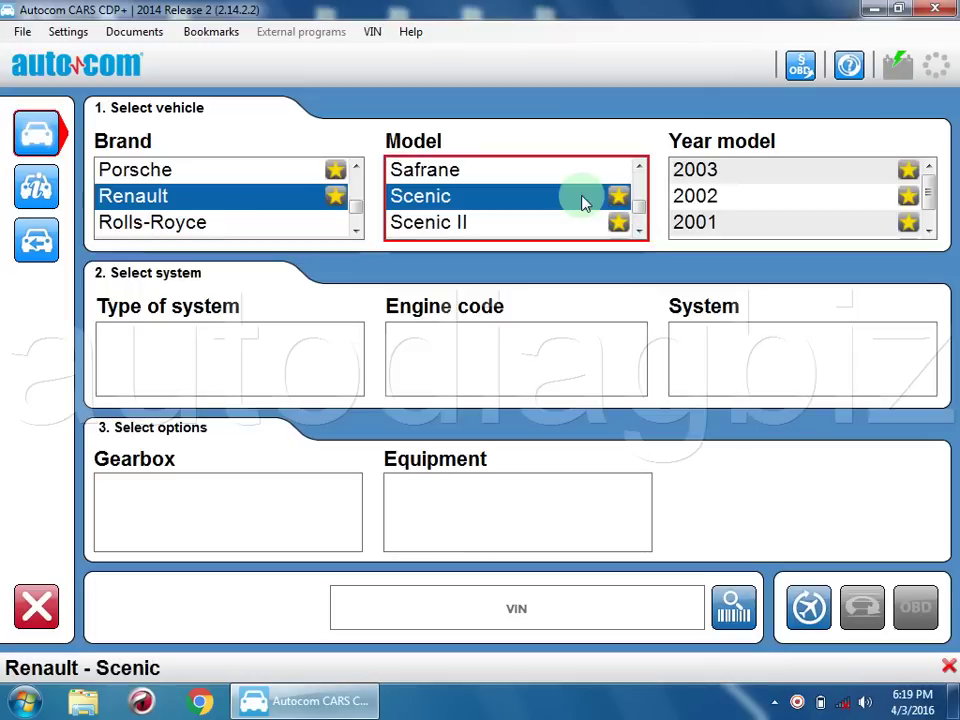
{"action": "left_click", "coordinate": [927, 230]}
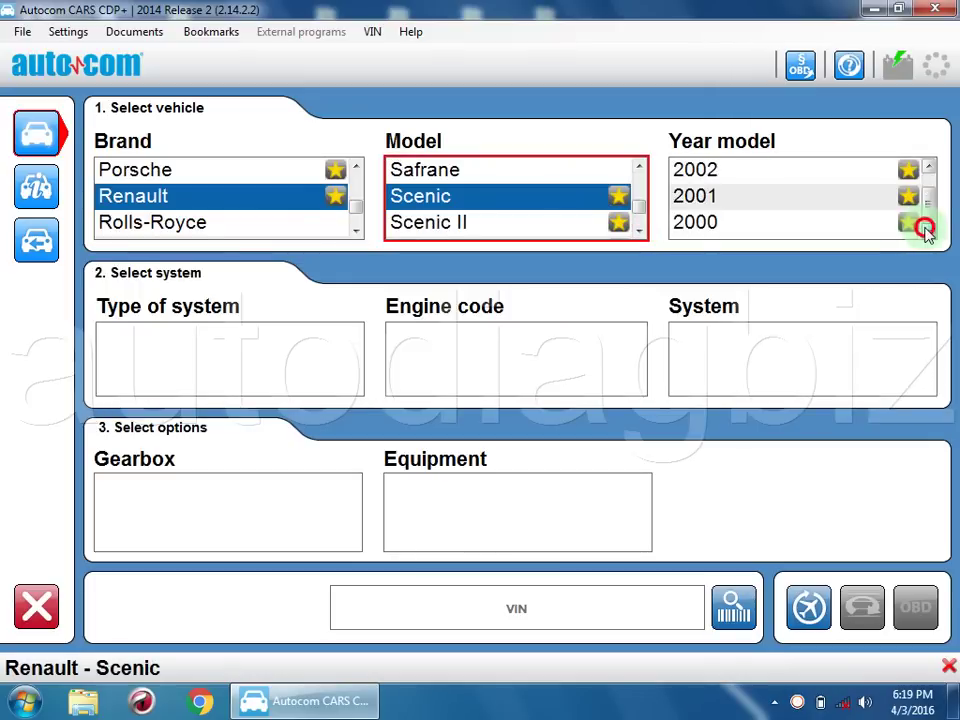
{"action": "left_click", "coordinate": [823, 224]}
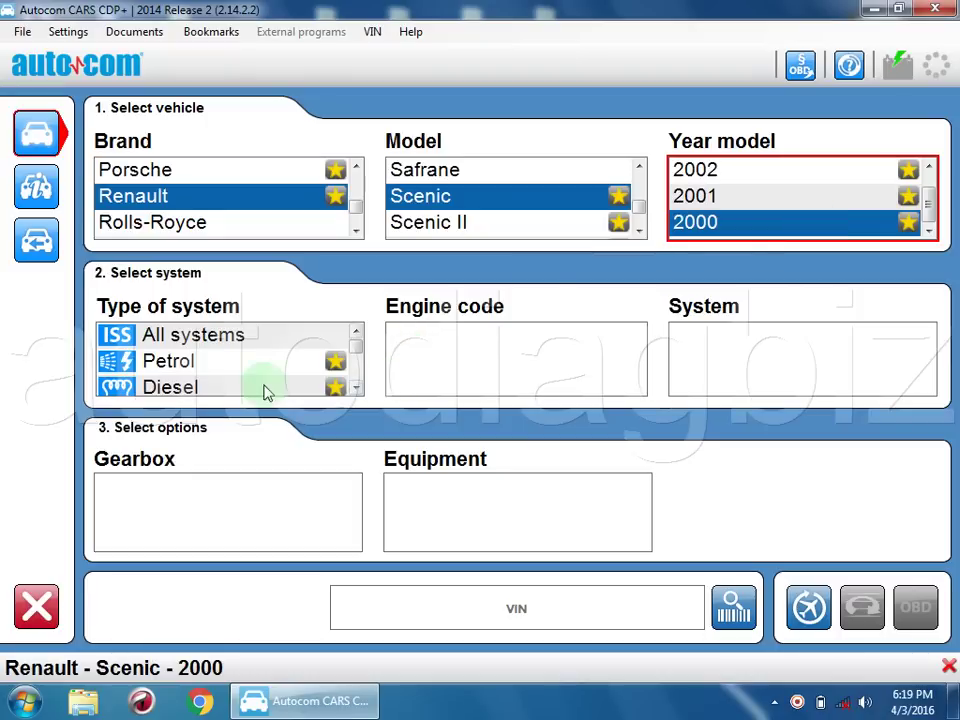
Choose the Petrol system type with engine code K4J 750 1.4L.
{"action": "left_click", "coordinate": [197, 365]}
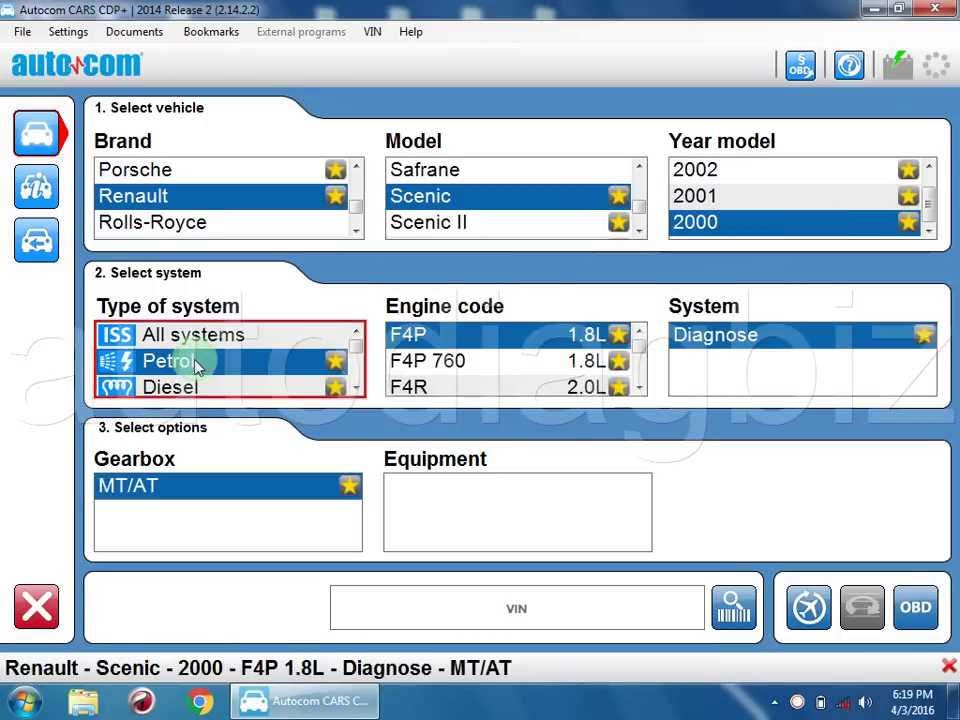
{"action": "left_click", "coordinate": [638, 390]}
{"action": "left_click", "coordinate": [638, 390]}
{"action": "left_click", "coordinate": [636, 390]}
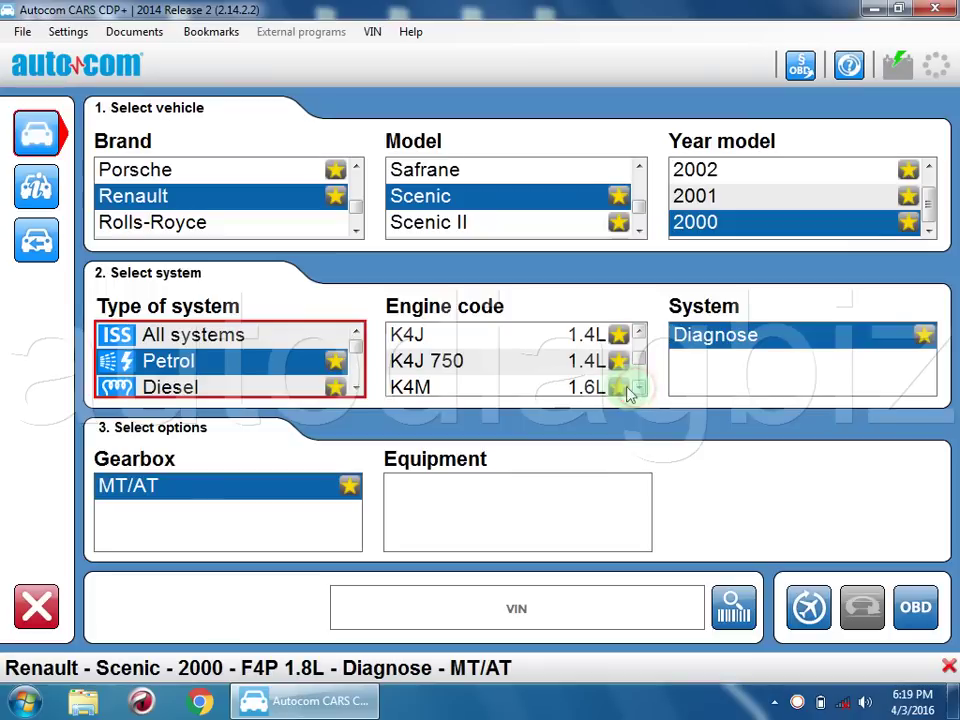
{"action": "left_click", "coordinate": [519, 362]}
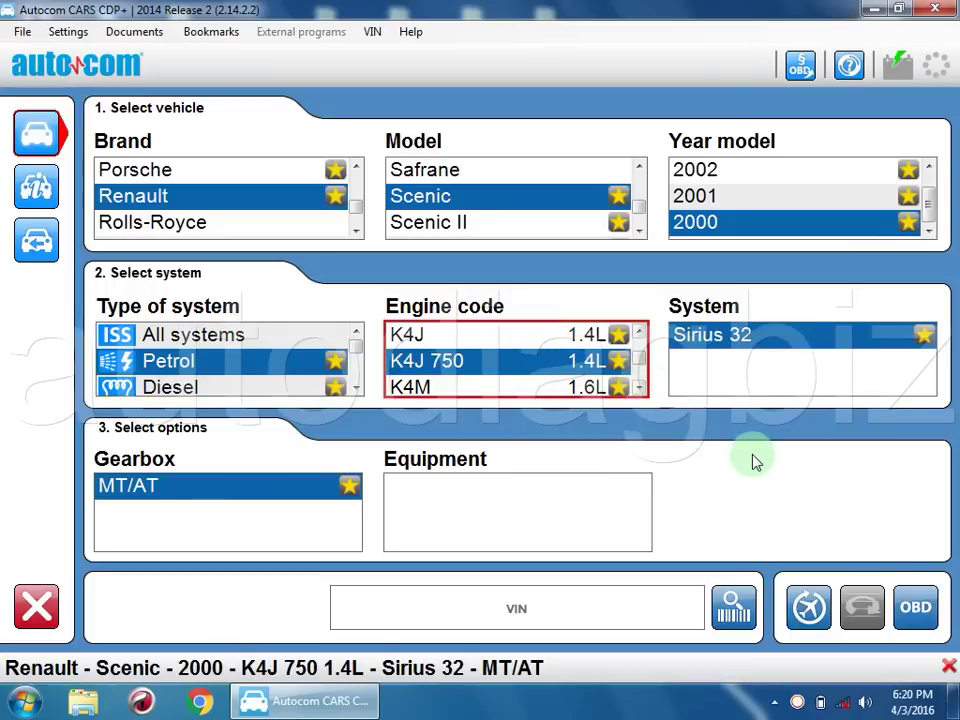
Establish OBD communication with the Sirius 32 engine system and read its fault codes.
{"action": "left_click", "coordinate": [915, 609]}
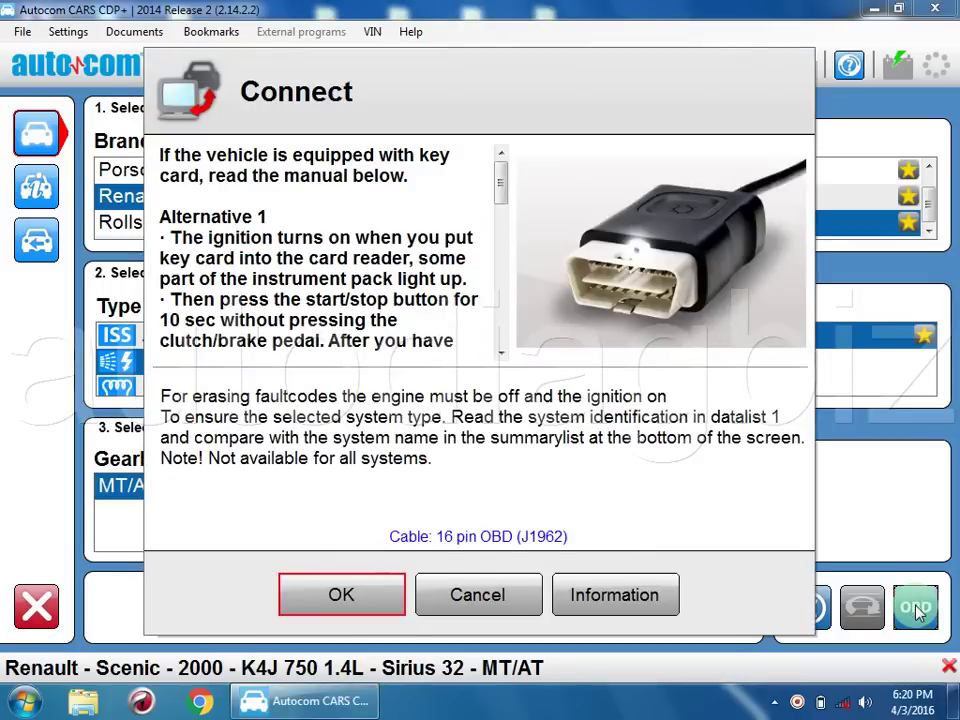
{"action": "left_click", "coordinate": [345, 596]}
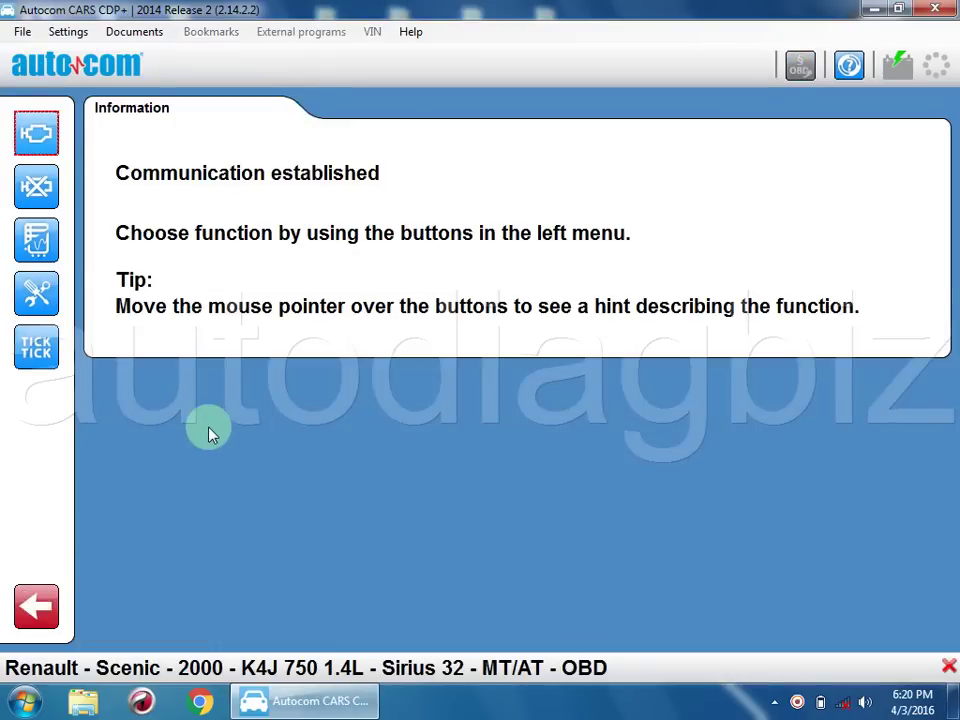
{"action": "left_click", "coordinate": [33, 142]}
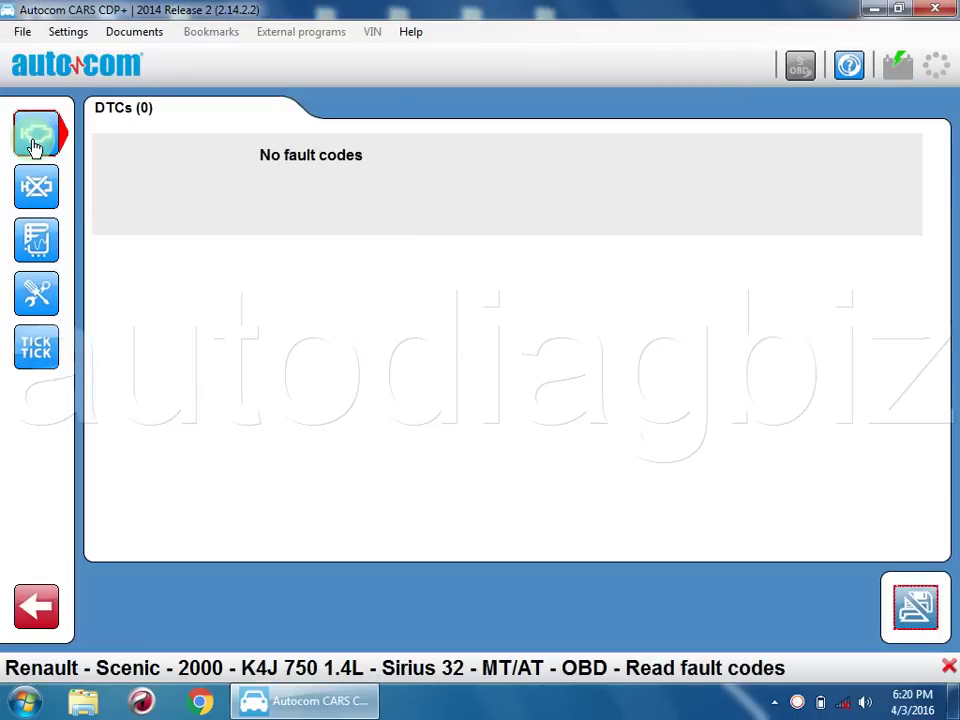
Open the engine's real-time data and go through the data lists from 1 to 4.
{"action": "left_click", "coordinate": [40, 243]}
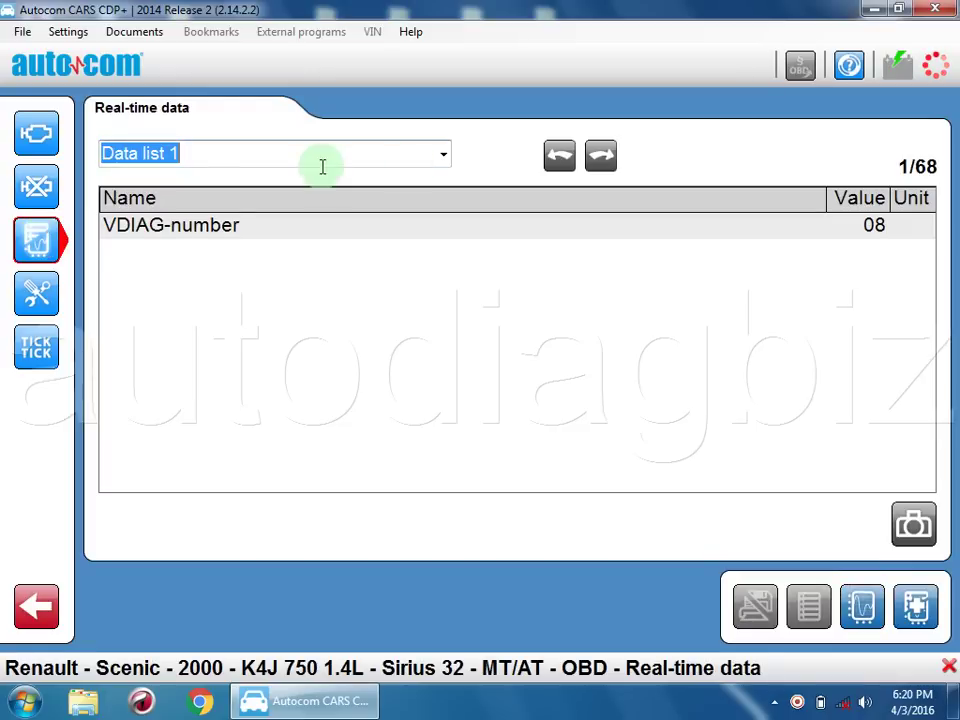
{"action": "left_click", "coordinate": [600, 155]}
{"action": "left_click", "coordinate": [600, 153]}
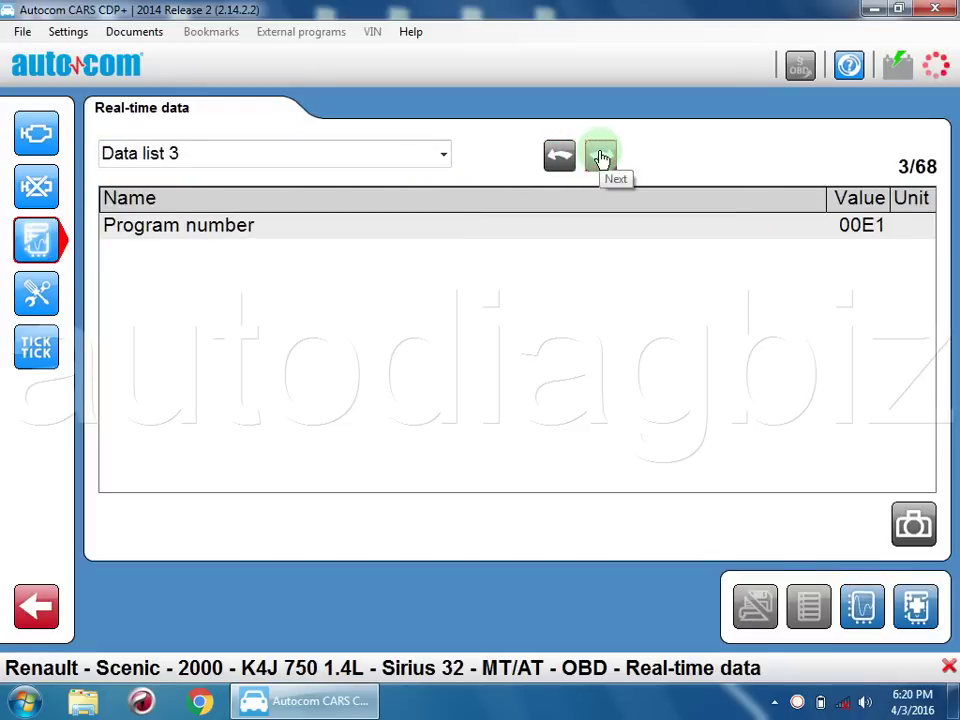
{"action": "left_click", "coordinate": [601, 156]}
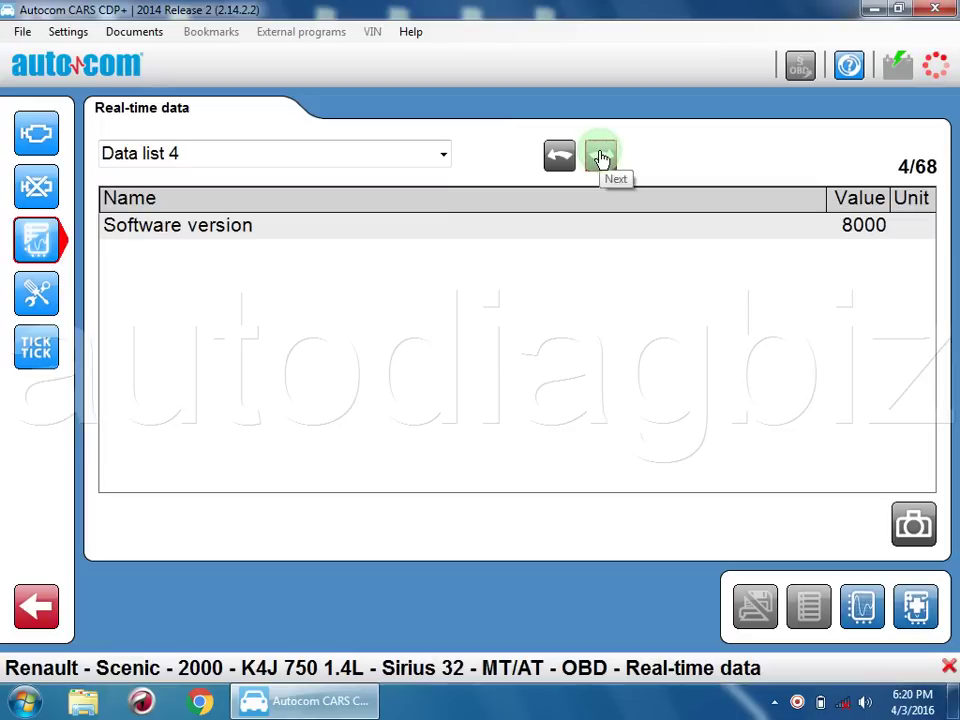
Jump to data list 32, the downstream lambda sensor heating, and continue to data list 33.
{"action": "left_click", "coordinate": [444, 154]}
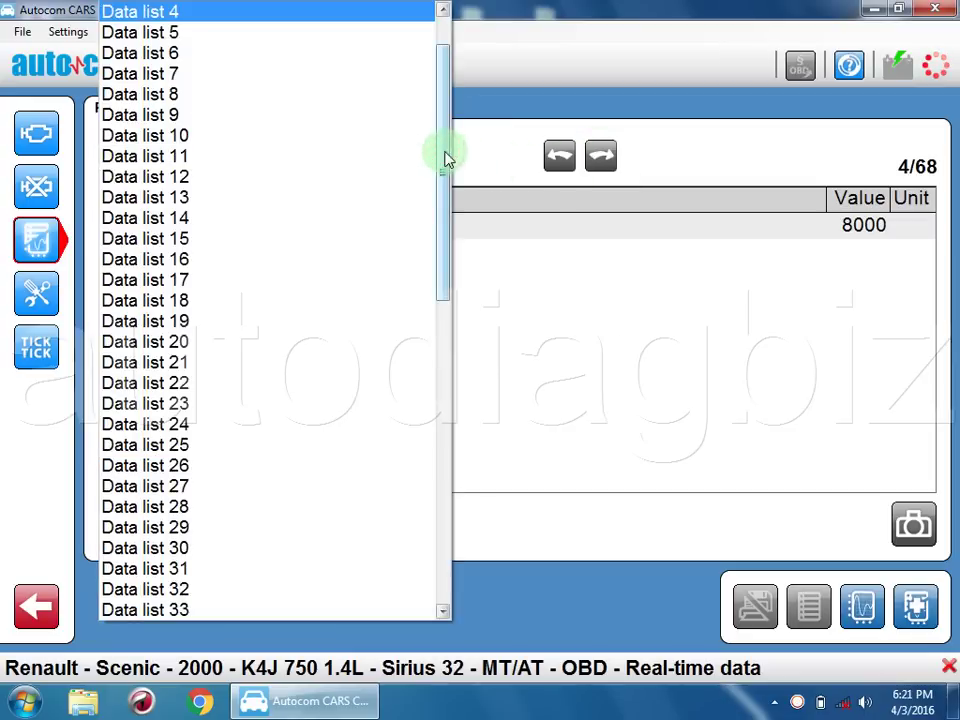
{"action": "left_click", "coordinate": [197, 596]}
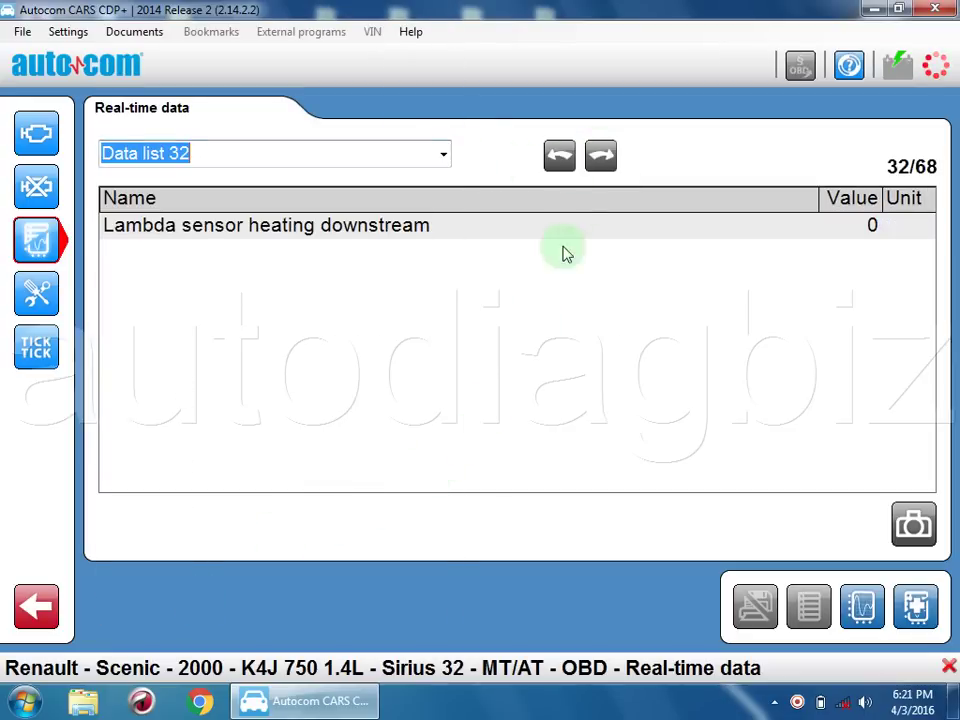
{"action": "left_click", "coordinate": [602, 155]}
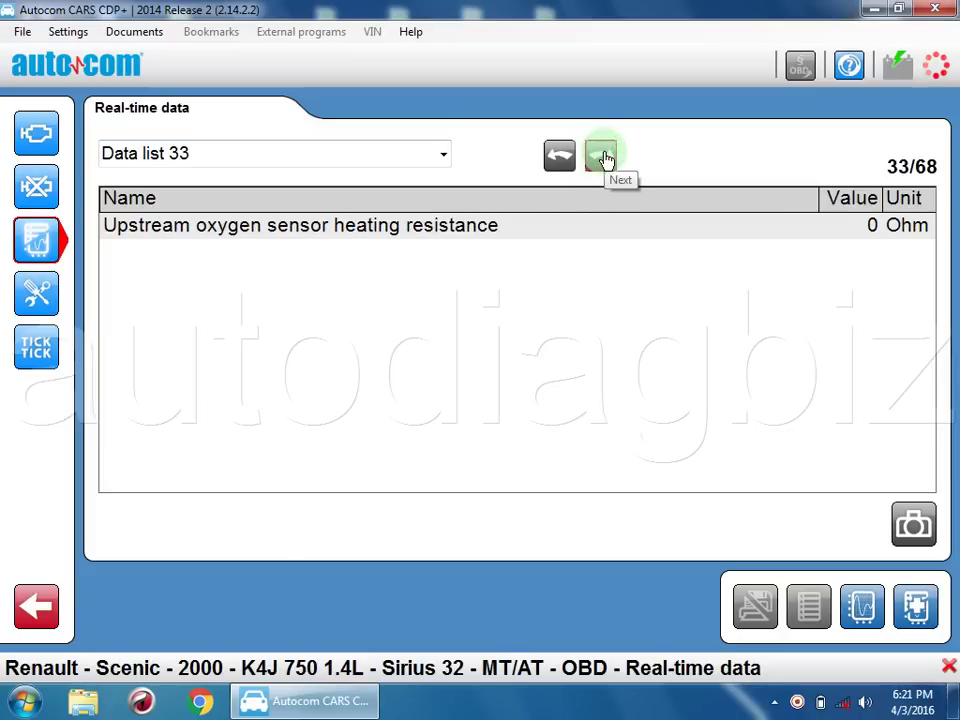
Continue through the engine's real-time data from data list 34 to data list 37.
{"action": "left_click", "coordinate": [602, 155]}
{"action": "left_click", "coordinate": [602, 157]}
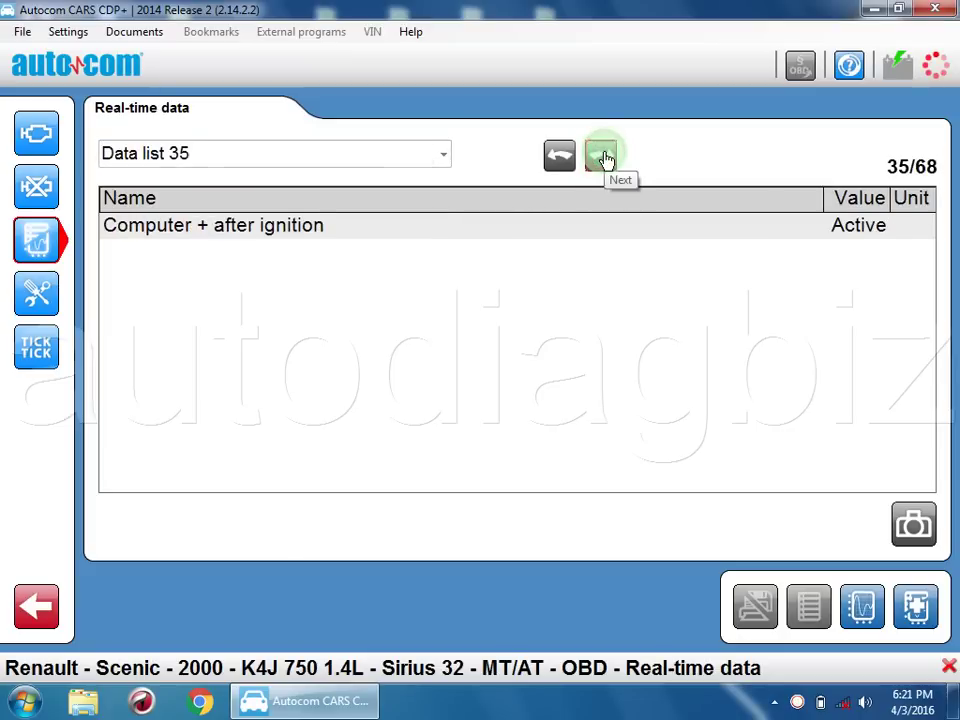
{"action": "left_click", "coordinate": [602, 157]}
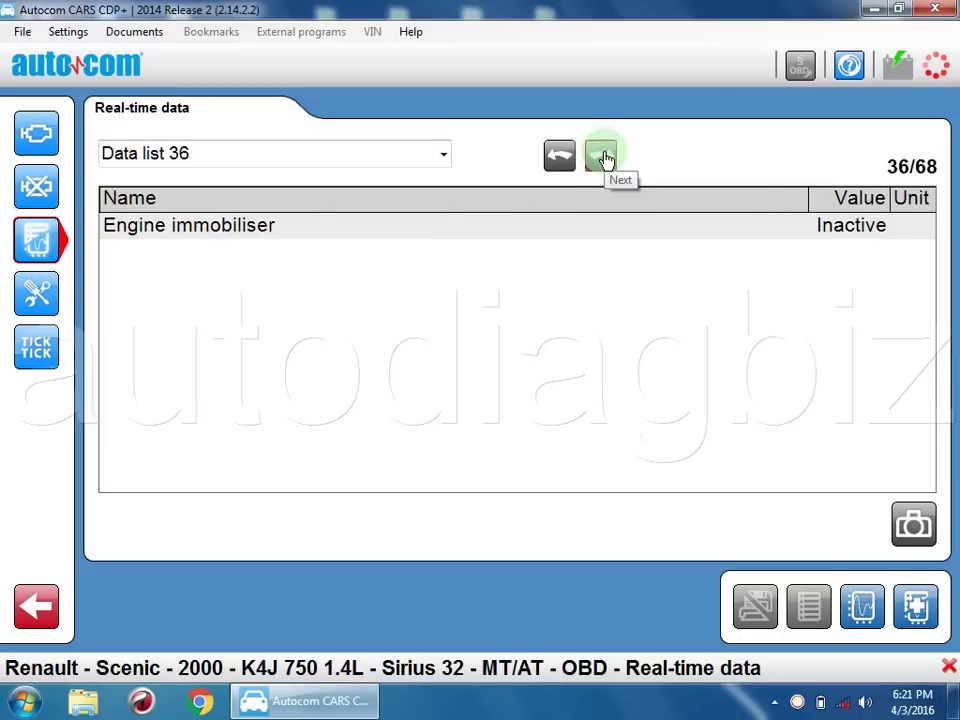
{"action": "left_click", "coordinate": [602, 157]}
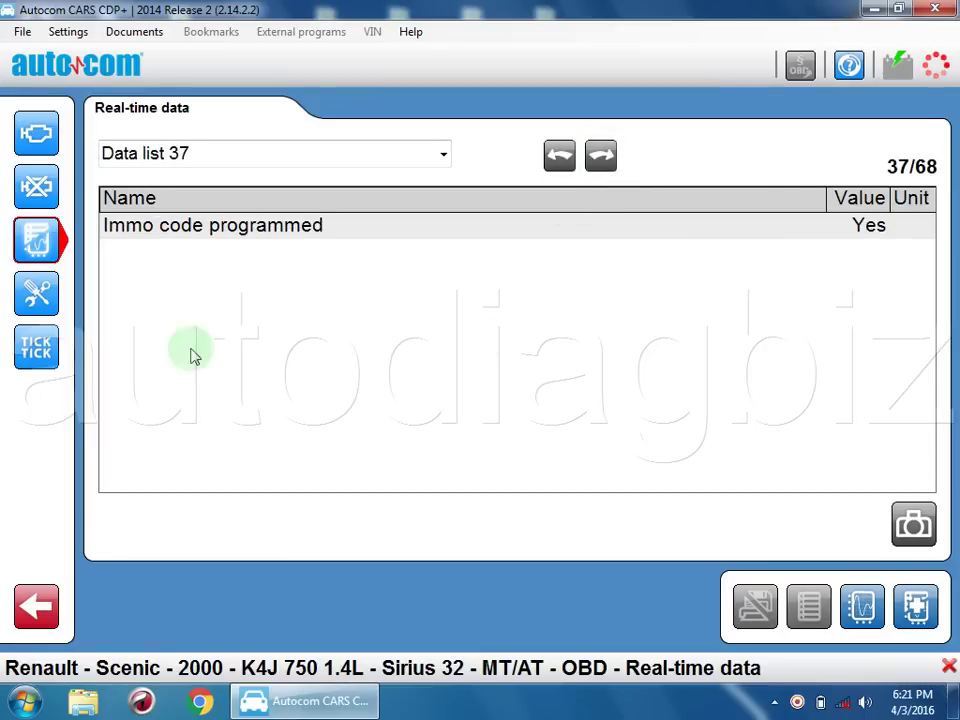
Review the available basic adjustment tests and the component activation list, and return to the vehicle selection.
{"action": "left_click", "coordinate": [37, 295]}
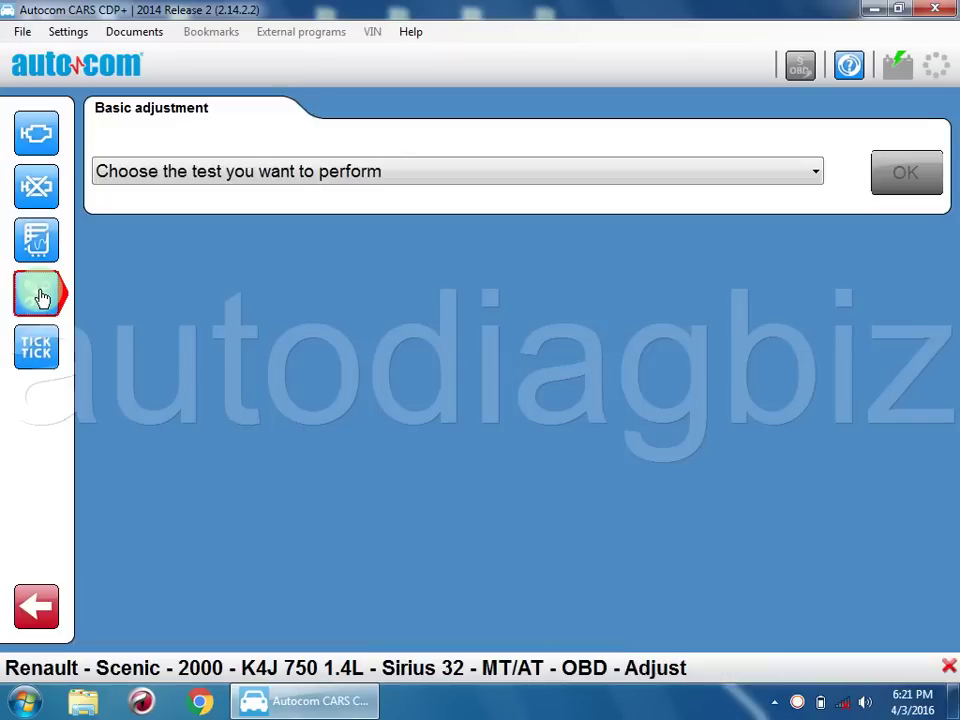
{"action": "left_click", "coordinate": [278, 171]}
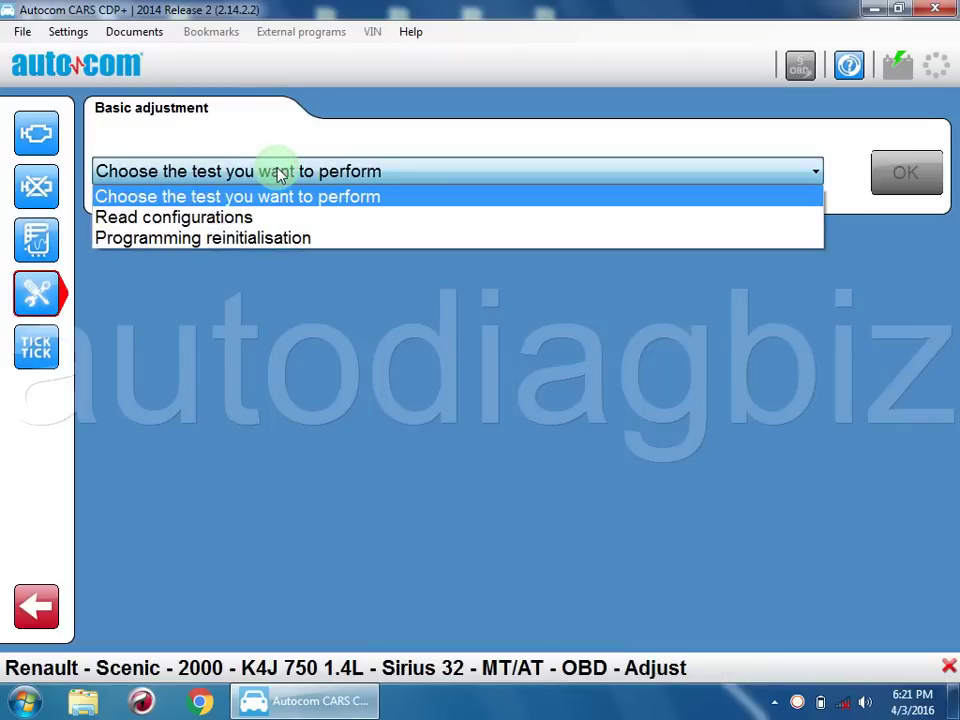
{"action": "left_click", "coordinate": [223, 288]}
{"action": "left_click", "coordinate": [35, 352]}
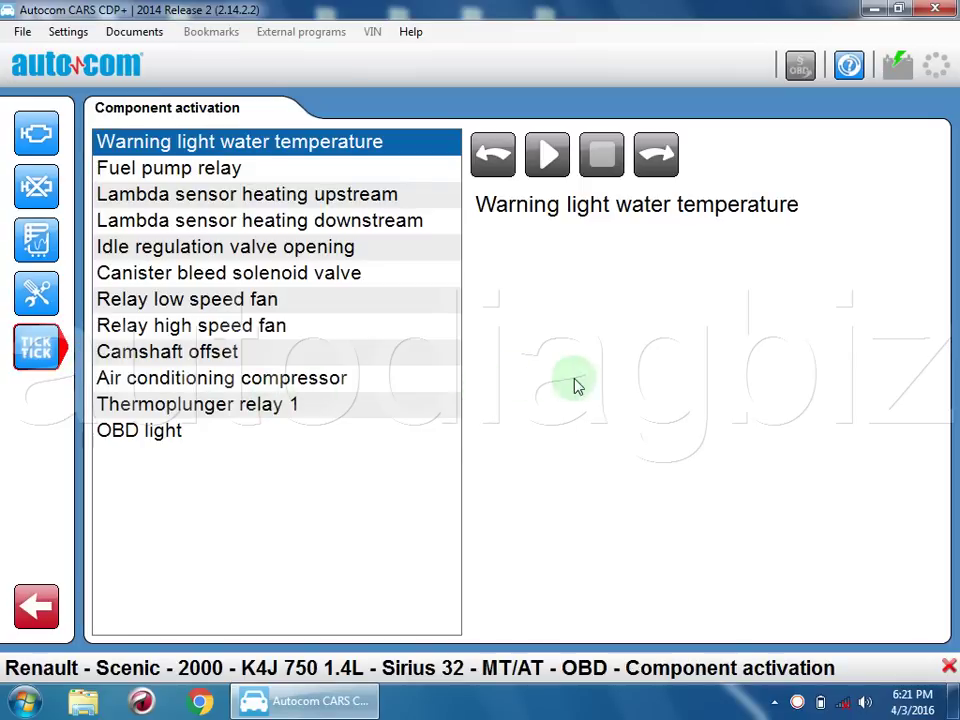
{"action": "left_click", "coordinate": [34, 604]}
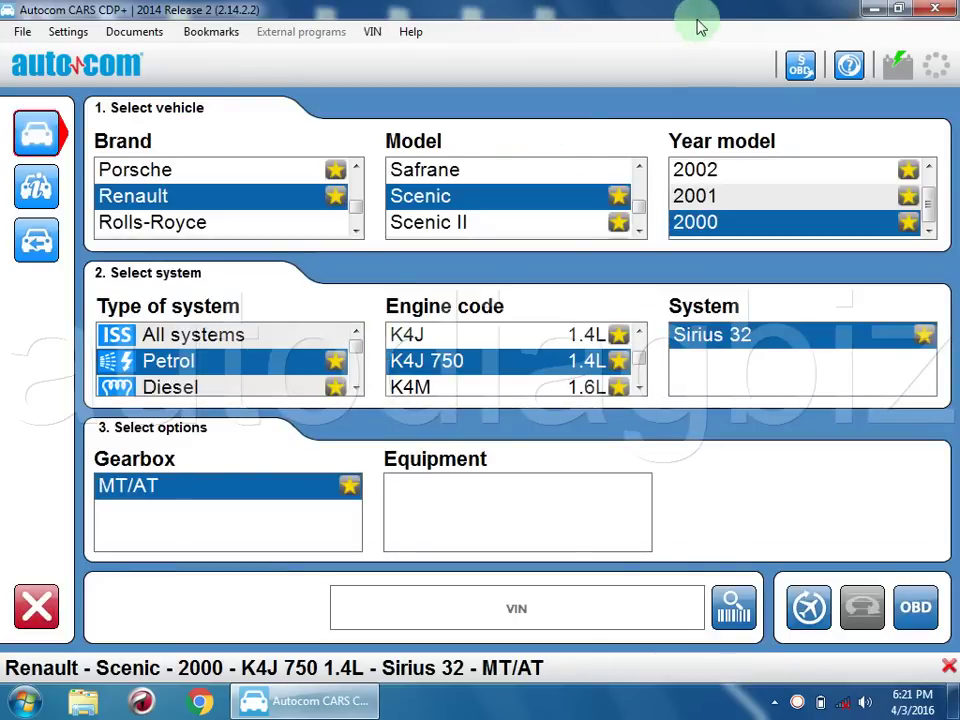
Exit Autocom CARS CDP+ and start Delphi Cars, allowing it to run.
{"action": "left_click", "coordinate": [938, 10]}
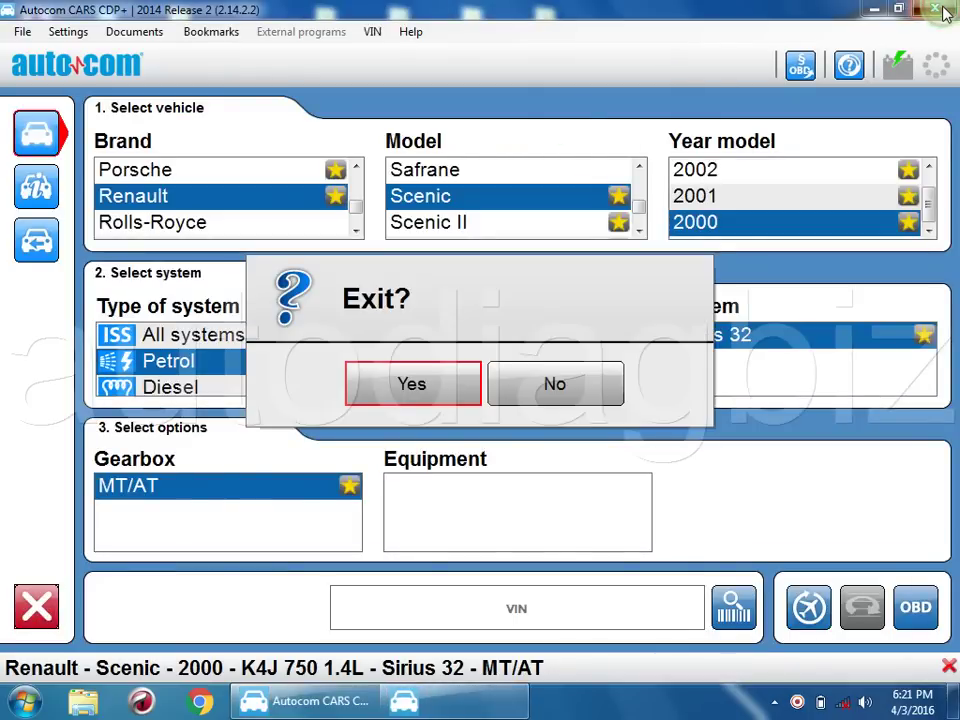
{"action": "left_click", "coordinate": [433, 390]}
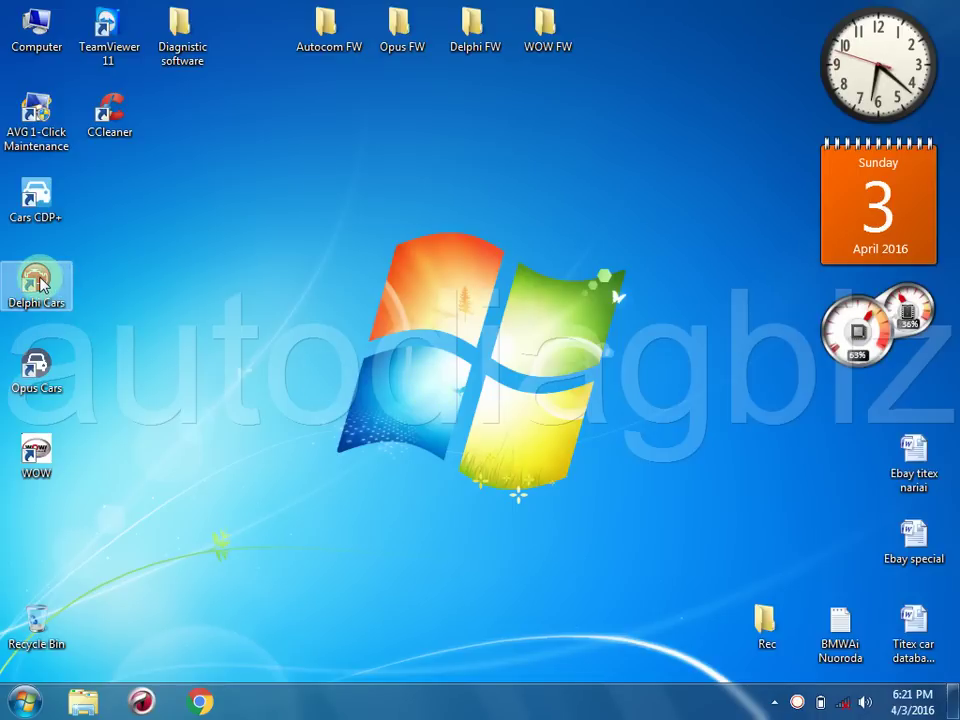
{"action": "double_click", "coordinate": [40, 284]}
{"action": "left_click", "coordinate": [532, 365]}
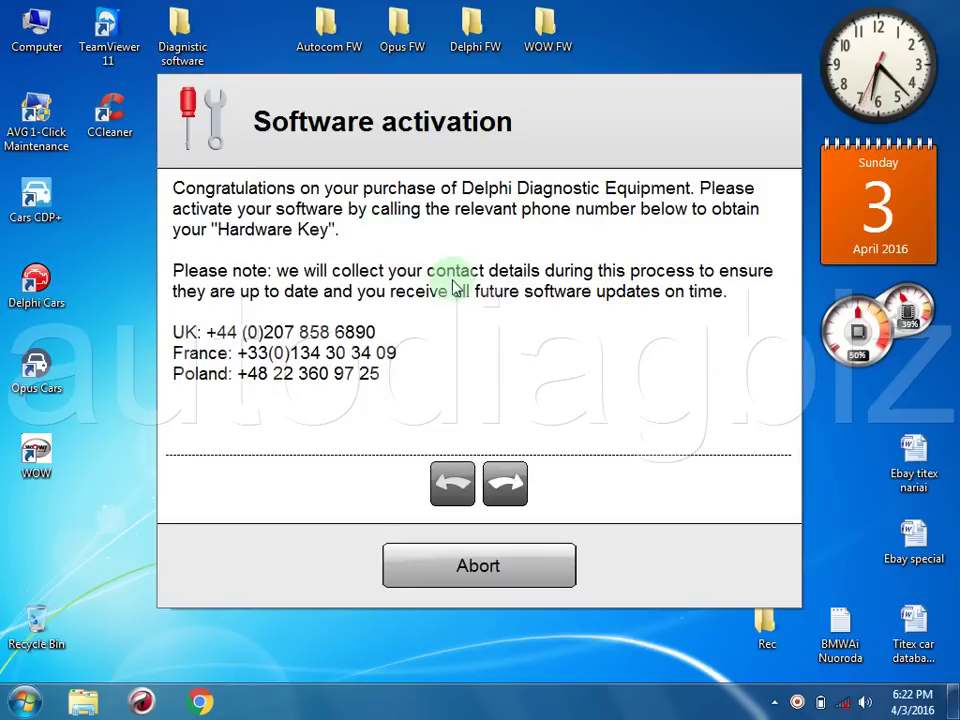
Start the Delphi software activation and save the FileActivation XML file to the Desktop.
{"action": "left_click", "coordinate": [510, 483]}
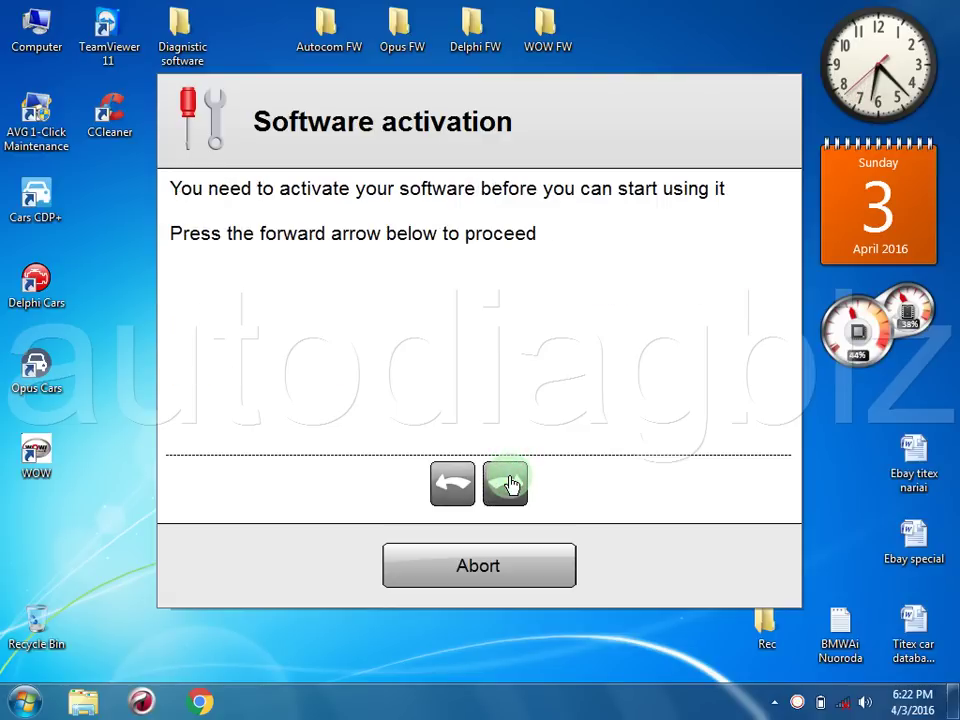
{"action": "left_click", "coordinate": [510, 483]}
{"action": "left_click", "coordinate": [510, 483]}
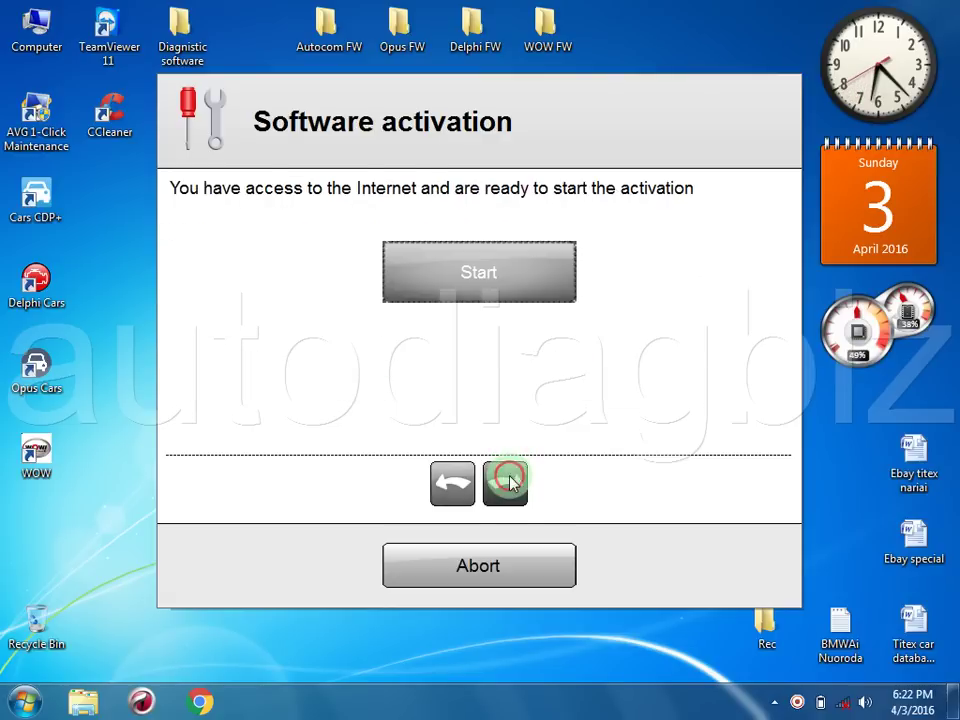
{"action": "left_click", "coordinate": [480, 268]}
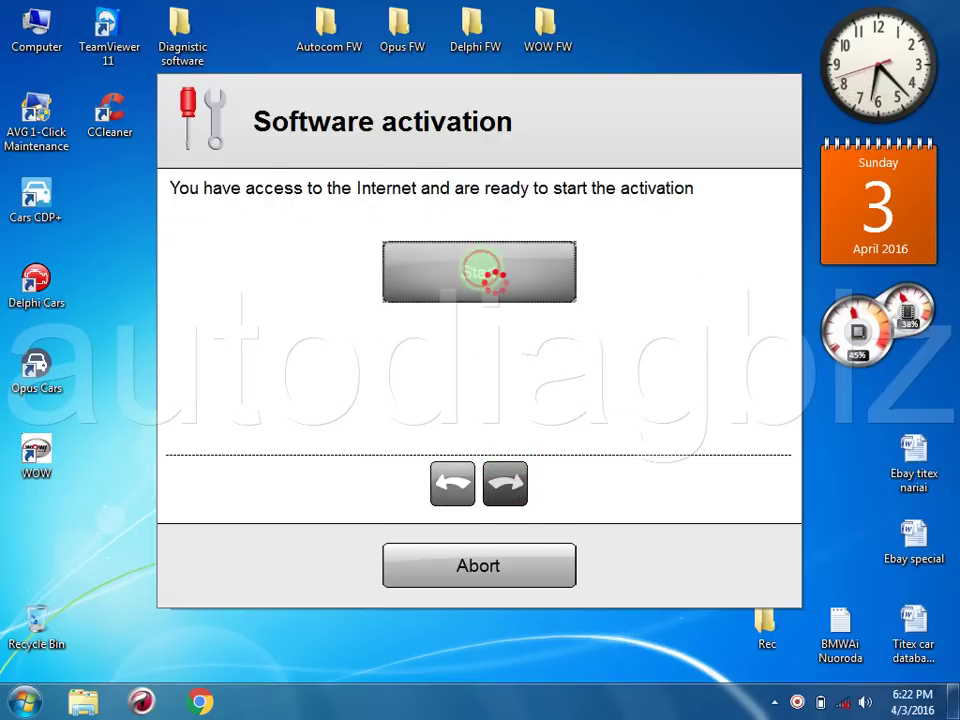
{"action": "left_click", "coordinate": [508, 406]}
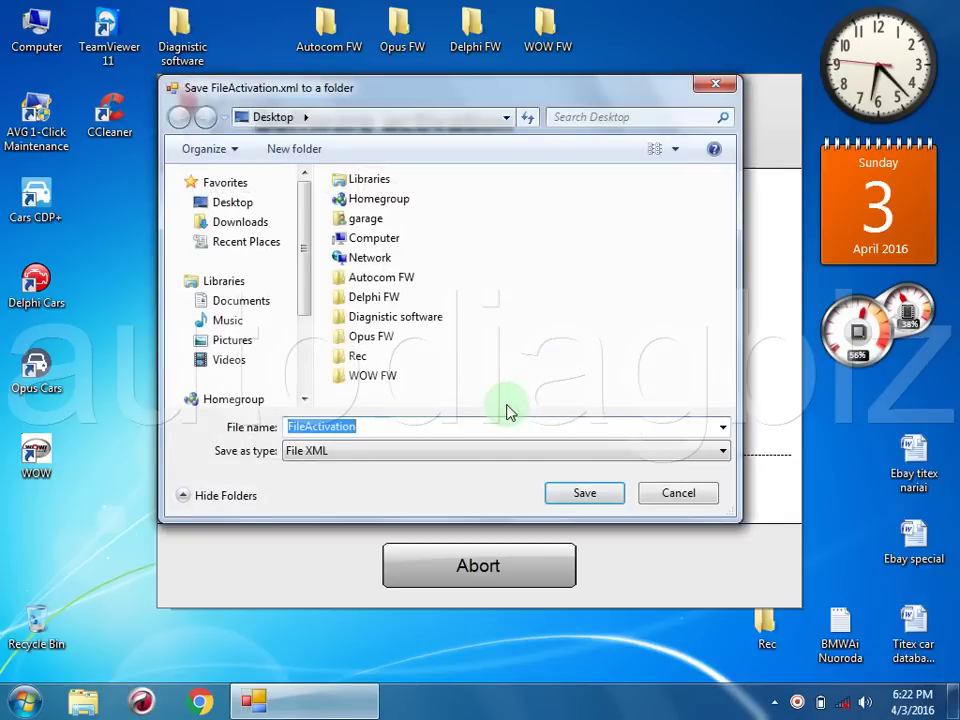
{"action": "left_click", "coordinate": [587, 493]}
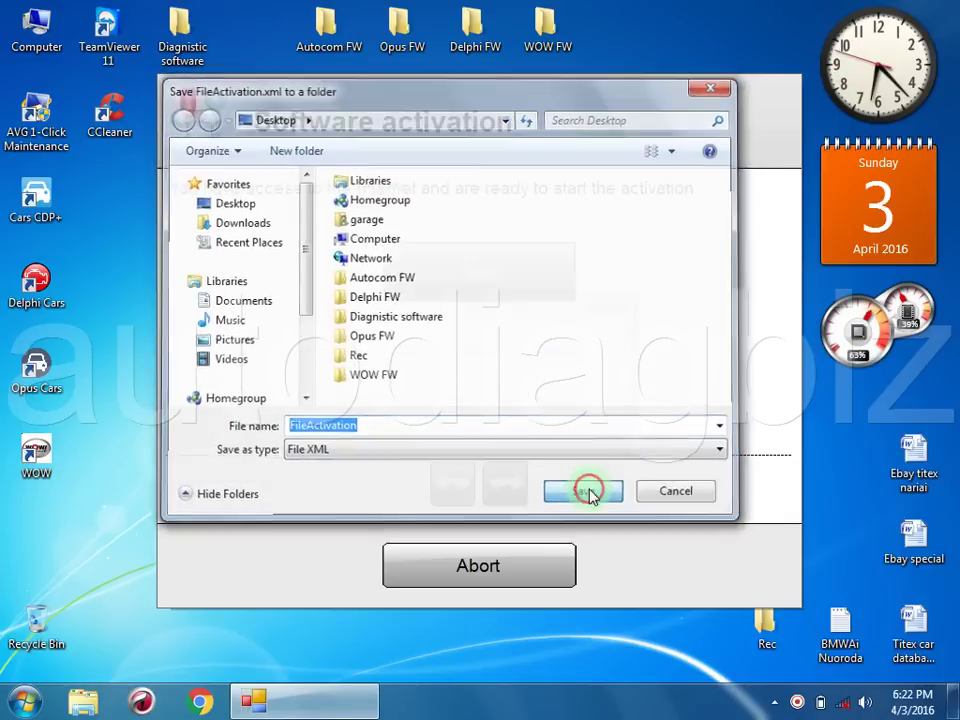
{"action": "left_click", "coordinate": [600, 406]}
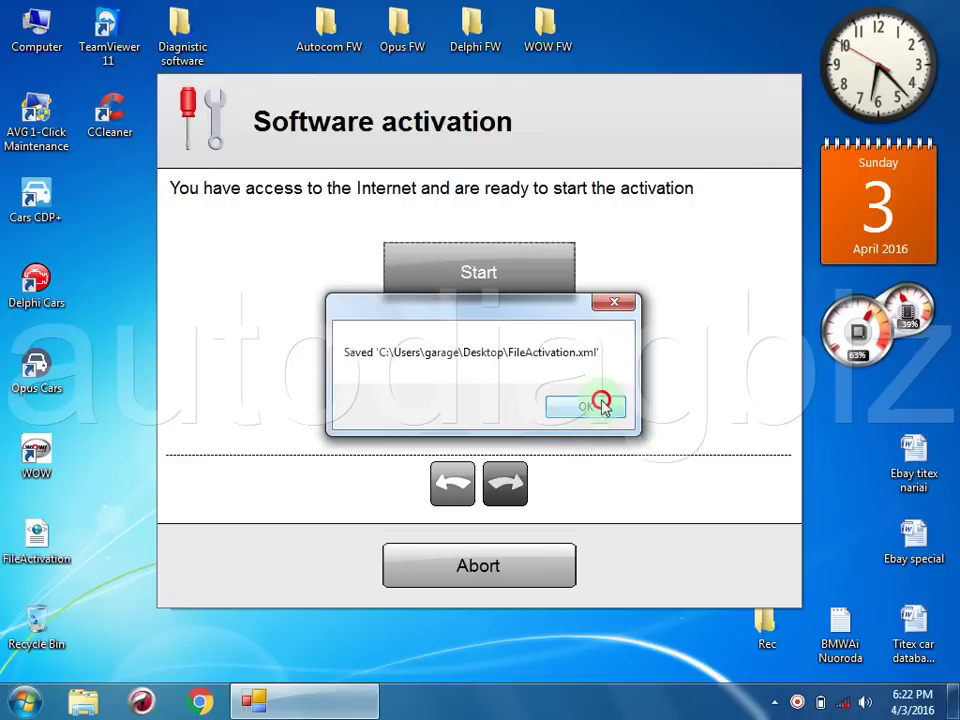
{"action": "left_click", "coordinate": [480, 75]}
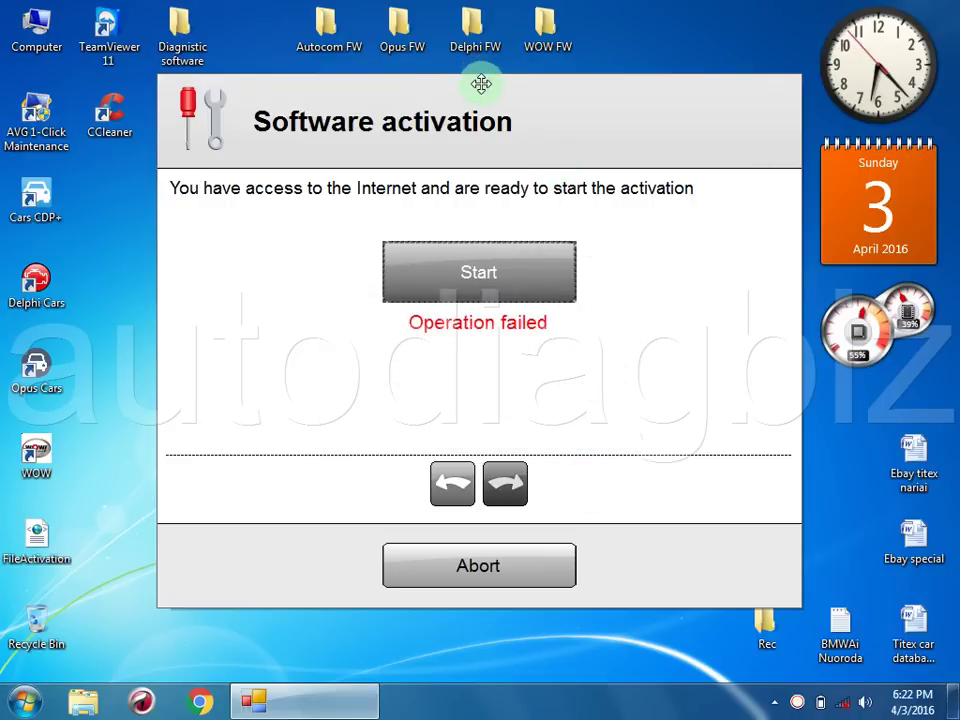
{"action": "left_click", "coordinate": [466, 35]}
{"action": "left_click", "coordinate": [466, 35]}
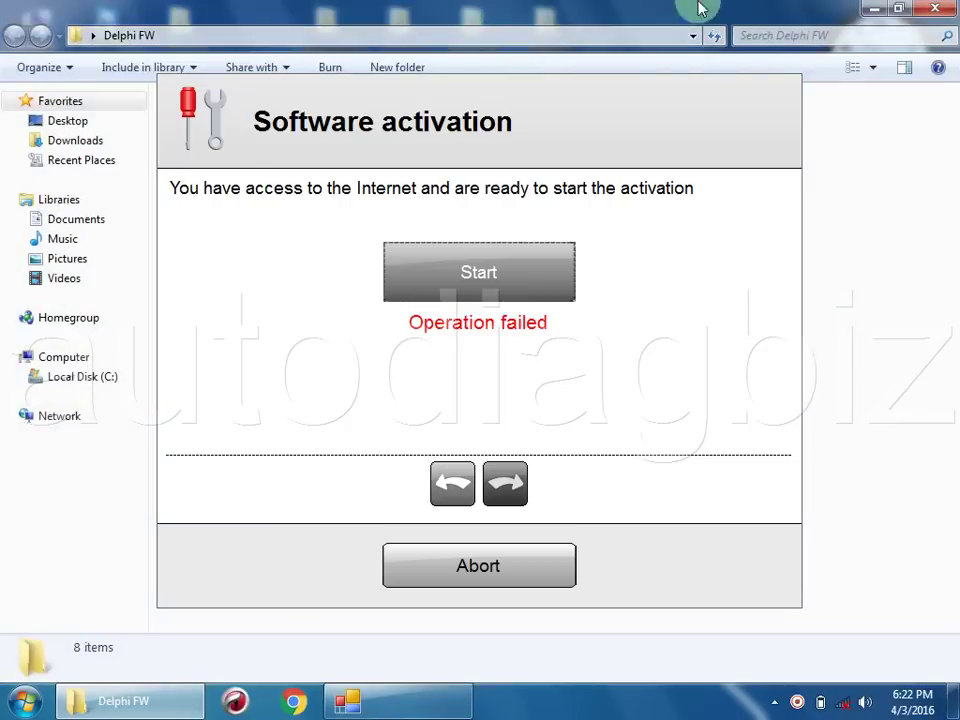
{"action": "left_click", "coordinate": [935, 8]}
Run KEYGEN from the 2014.2 KEYGEN folder of Delphi 2014.2 Portable in Diagnostic software, and clear the folder window out of the way.
{"action": "left_click", "coordinate": [647, 127]}
{"action": "left_click_drag", "start_coordinate": [647, 127], "coordinate": [576, 191]}
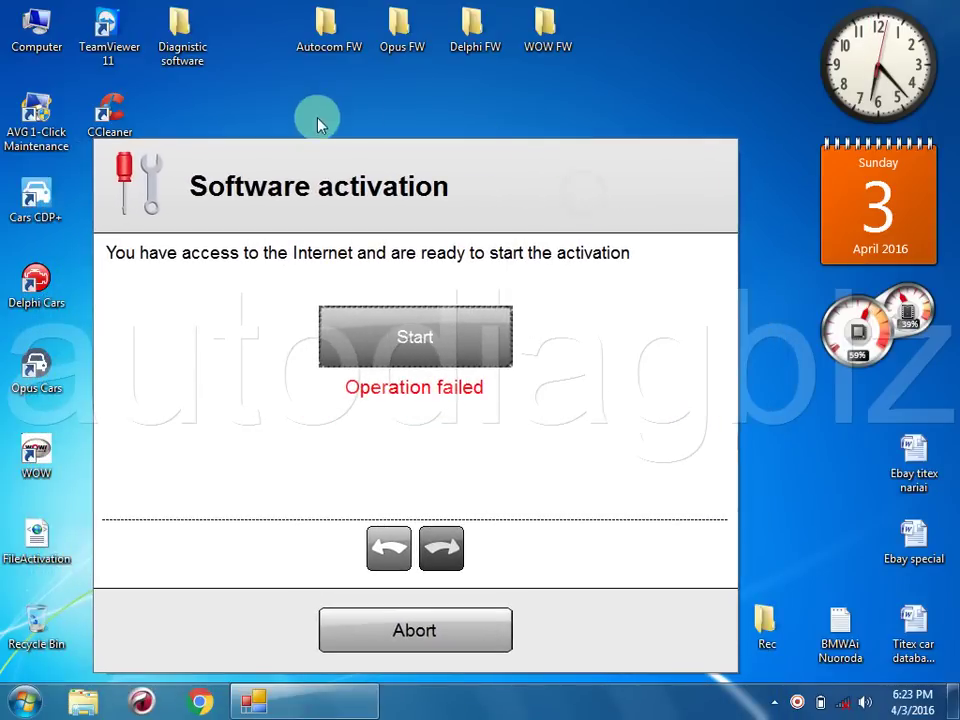
{"action": "double_click", "coordinate": [180, 30]}
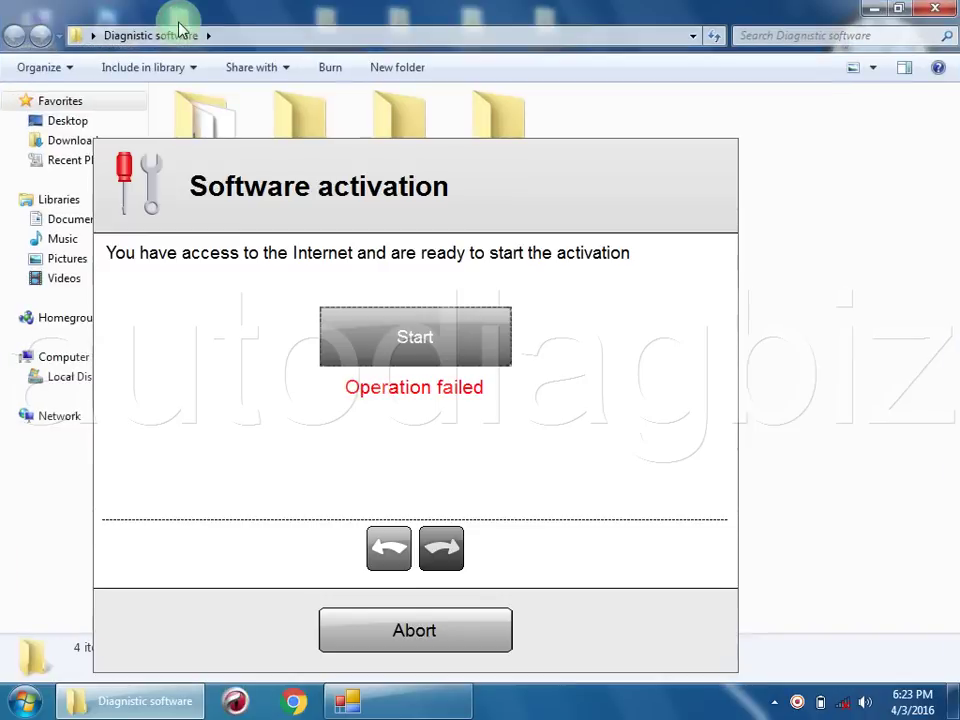
{"action": "left_click_drag", "start_coordinate": [386, 161], "coordinate": [414, 348]}
{"action": "double_click", "coordinate": [321, 146]}
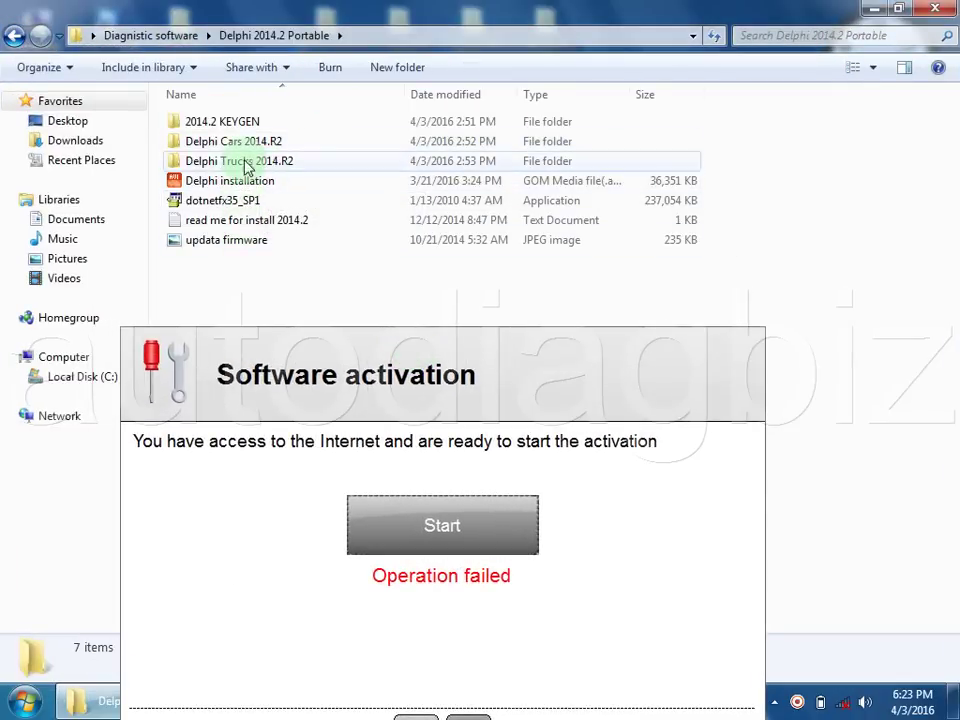
{"action": "double_click", "coordinate": [246, 122]}
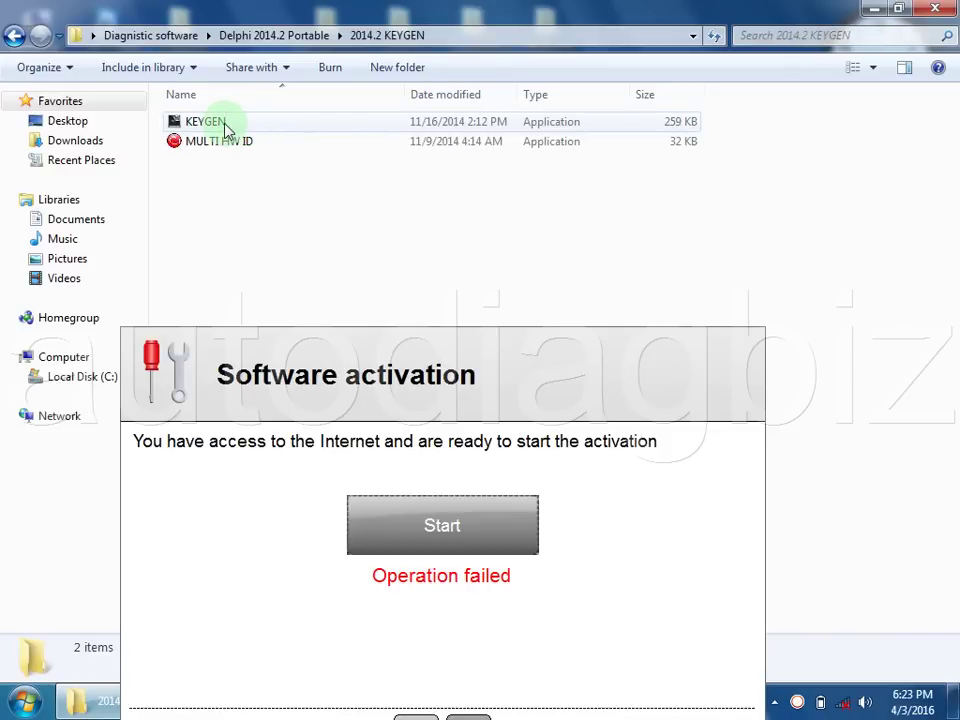
{"action": "double_click", "coordinate": [224, 124]}
{"action": "left_click_drag", "start_coordinate": [464, 212], "coordinate": [427, 45]}
{"action": "left_click", "coordinate": [490, 202]}
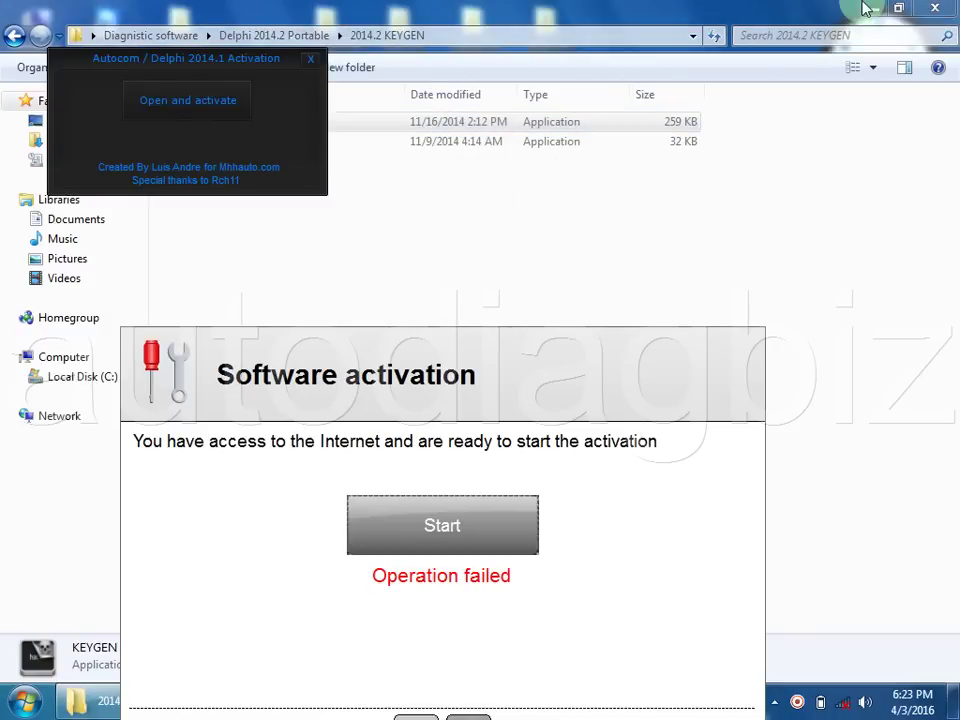
{"action": "left_click", "coordinate": [866, 8]}
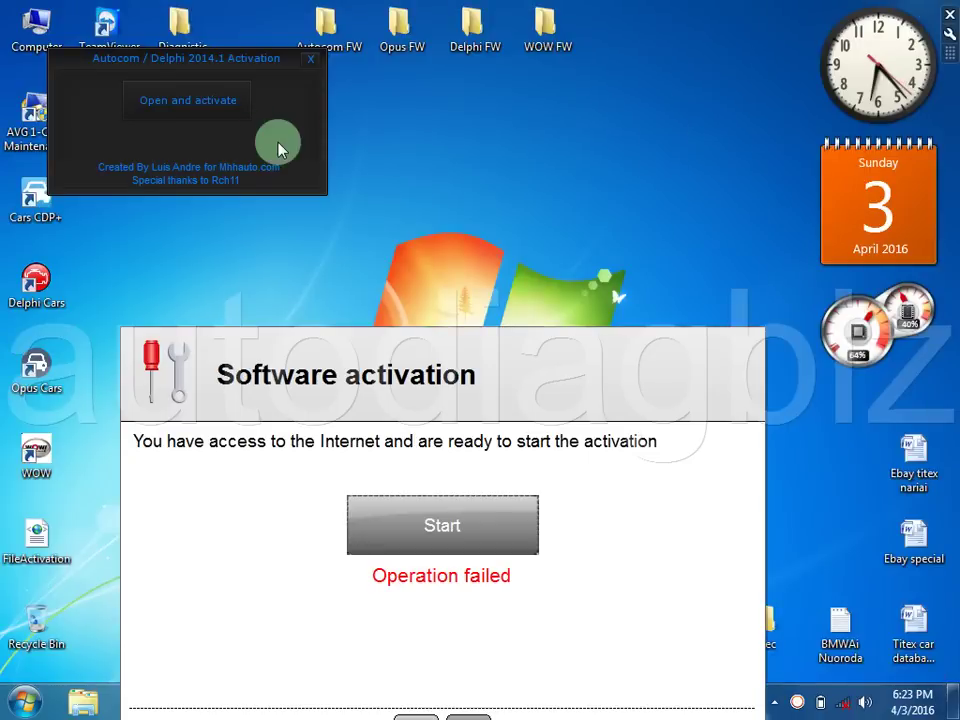
Process the FileActivation file from the Desktop in the activation tool and close the tool.
{"action": "left_click", "coordinate": [214, 104]}
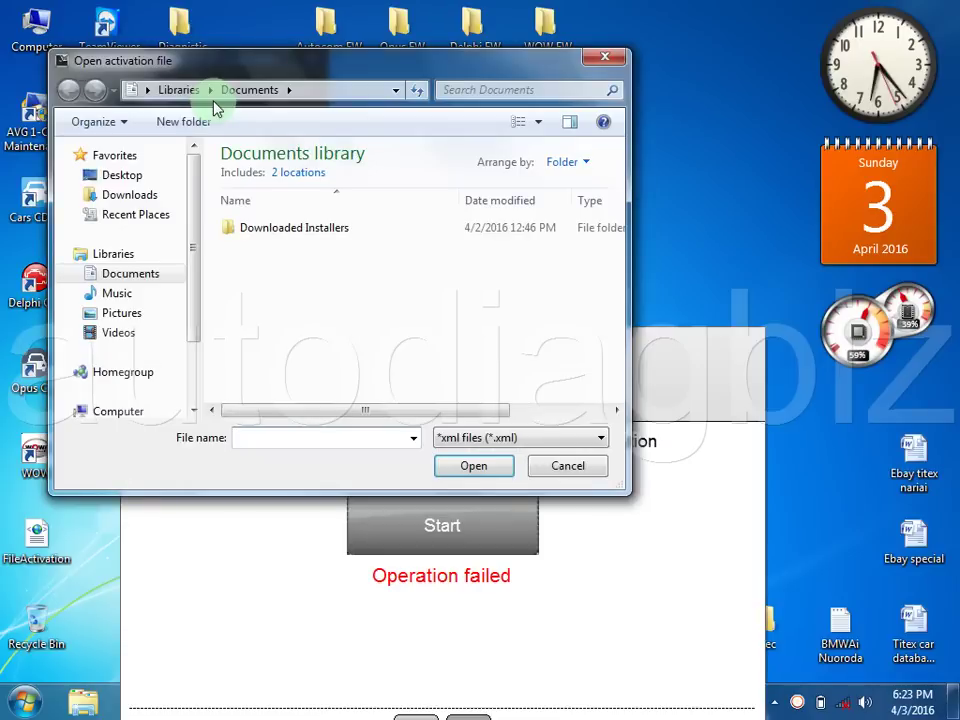
{"action": "left_click", "coordinate": [130, 180]}
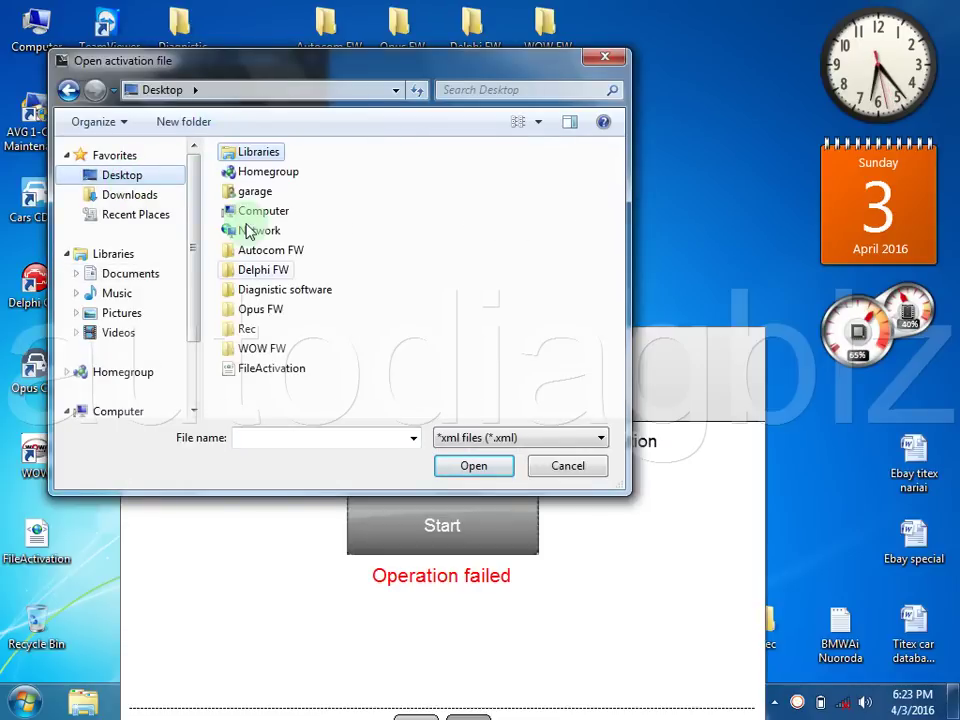
{"action": "left_click", "coordinate": [258, 371]}
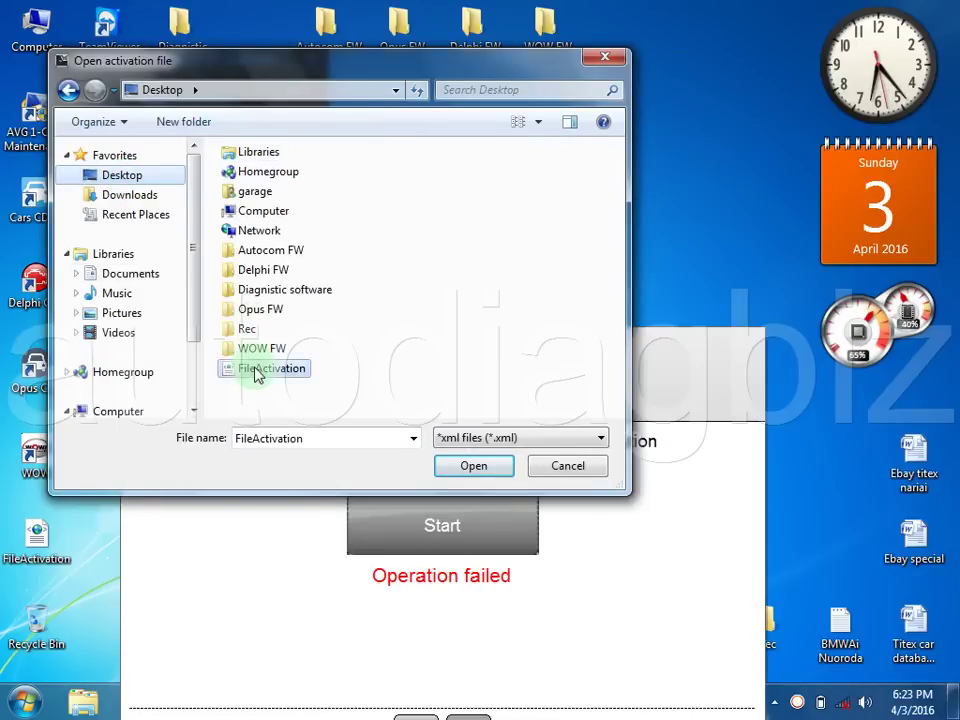
{"action": "left_click", "coordinate": [461, 466]}
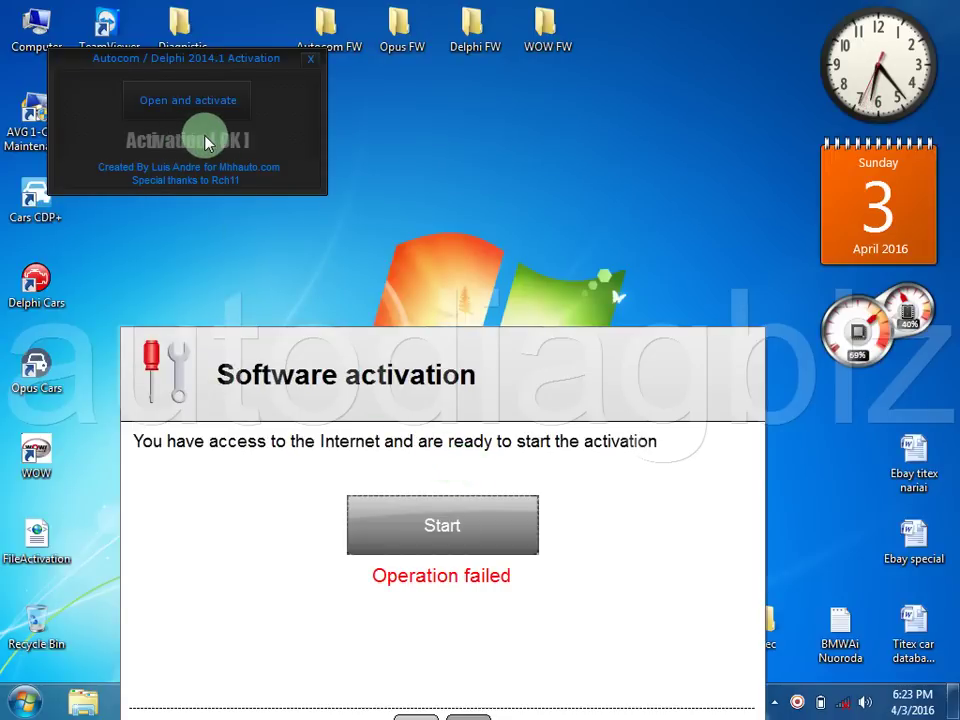
{"action": "left_click", "coordinate": [310, 62]}
Restart the Delphi software activation and load the activated FileActivation file from the Desktop.
{"action": "left_click", "coordinate": [470, 538]}
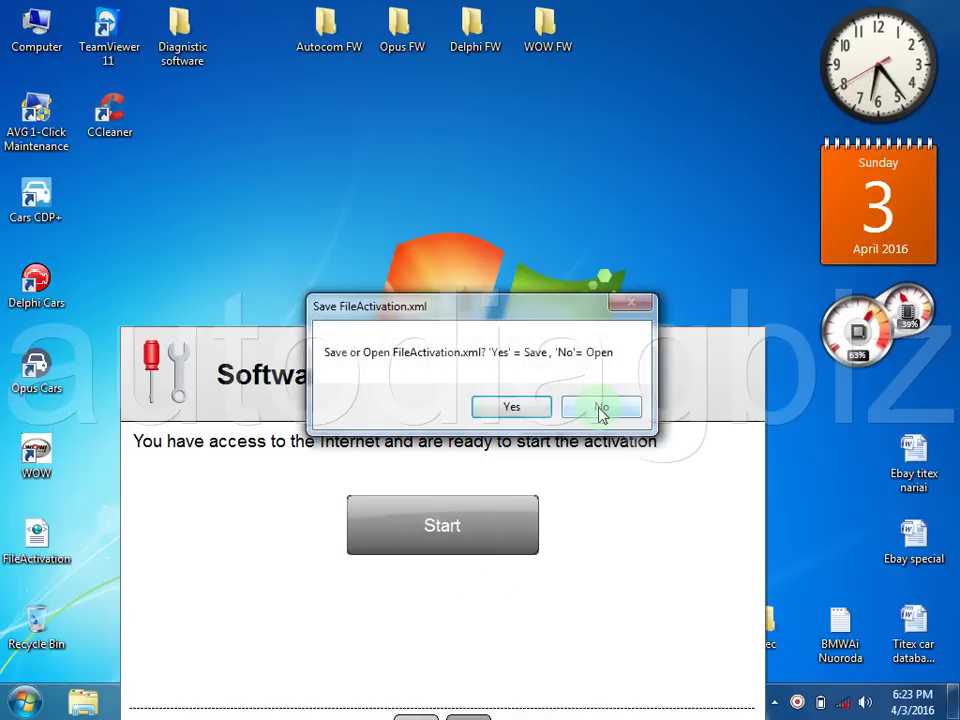
{"action": "left_click", "coordinate": [601, 410]}
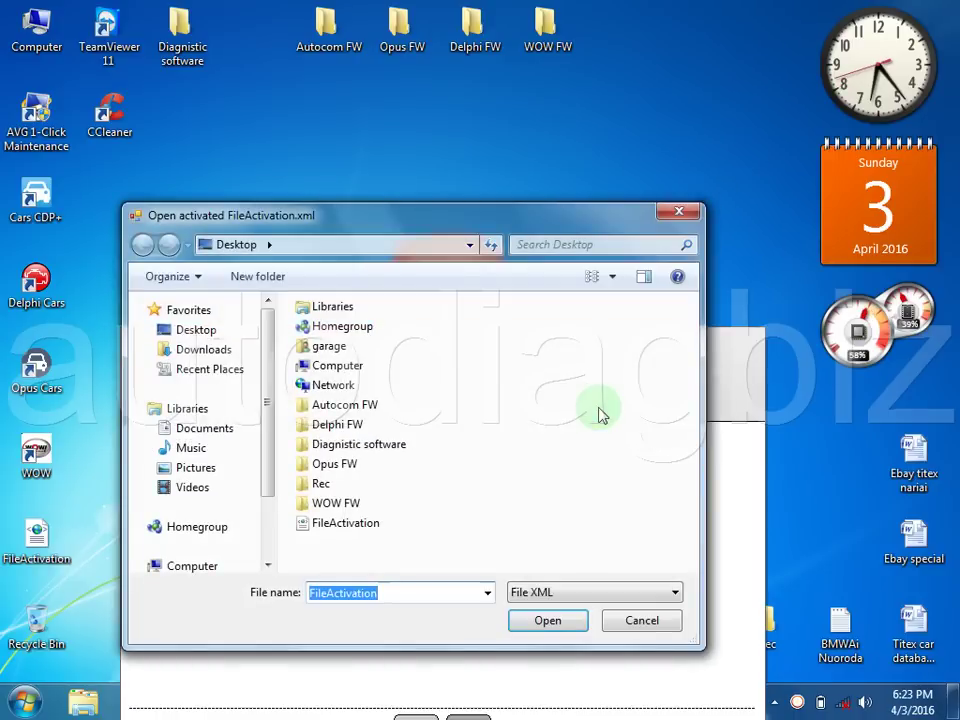
{"action": "left_click", "coordinate": [356, 521]}
{"action": "left_click", "coordinate": [544, 618]}
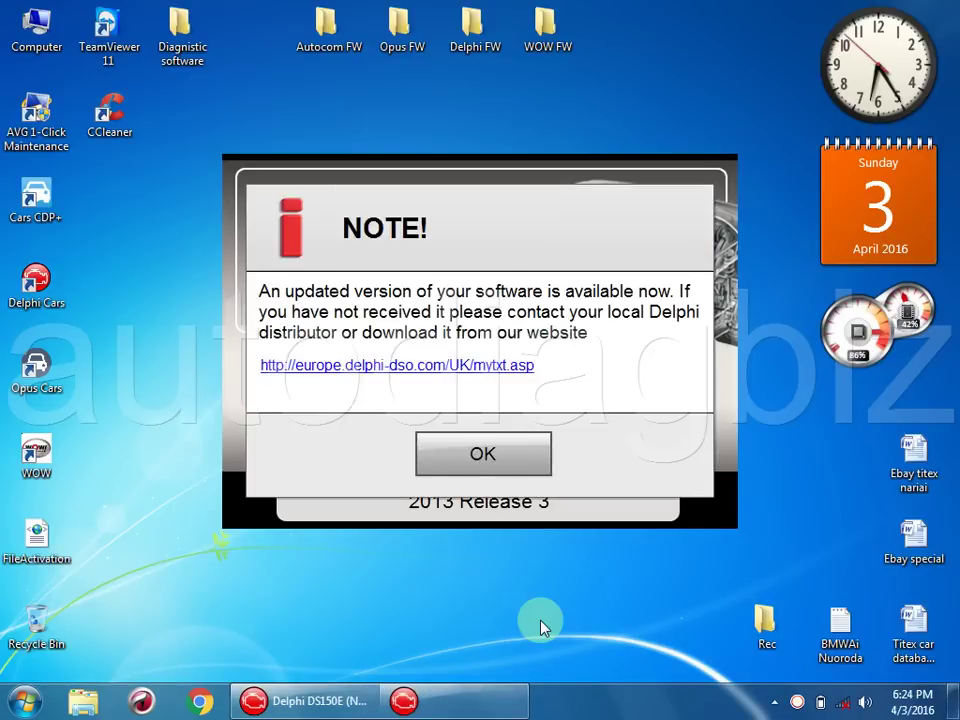
Dismiss the update notice without running wyUpdate, and test the VCI connection over USB/BT on COM3 in the hardware setup.
{"action": "left_click", "coordinate": [496, 466]}
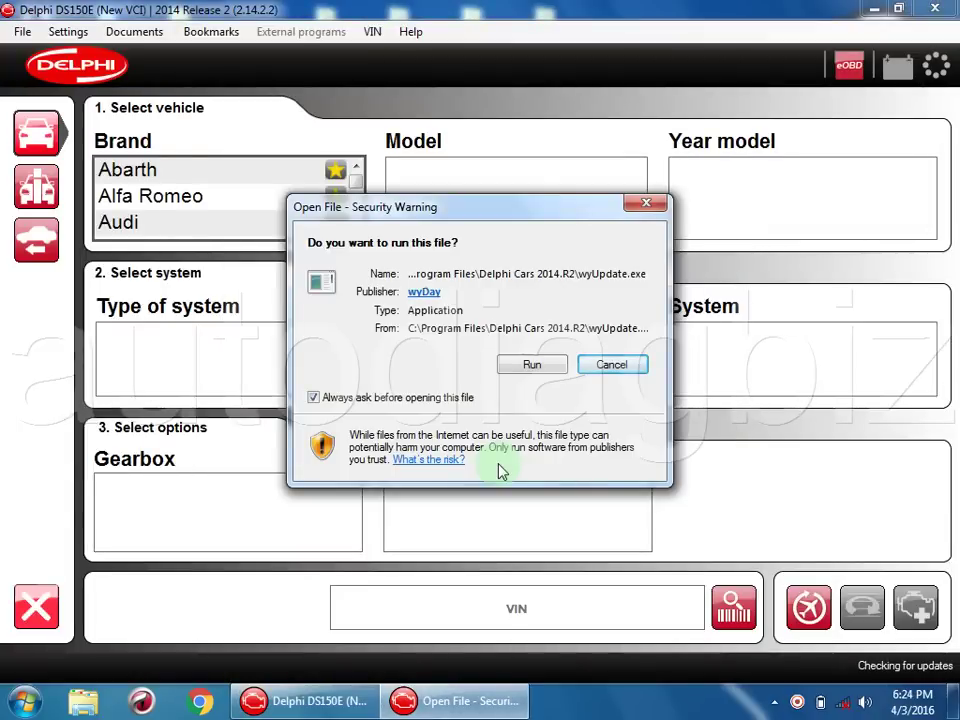
{"action": "left_click", "coordinate": [607, 364]}
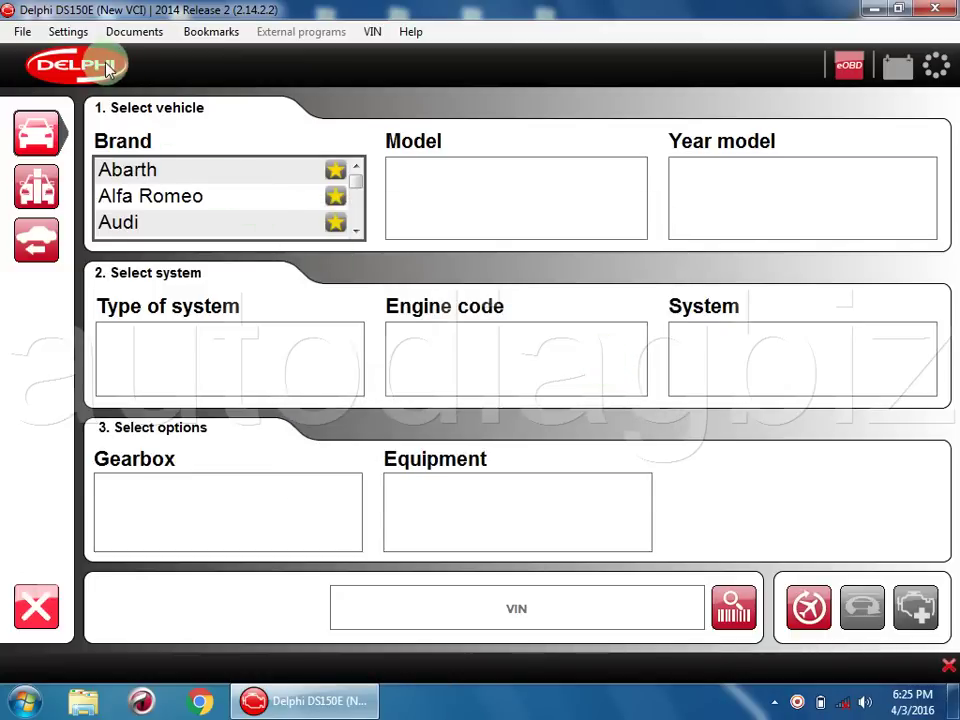
{"action": "left_click", "coordinate": [68, 32]}
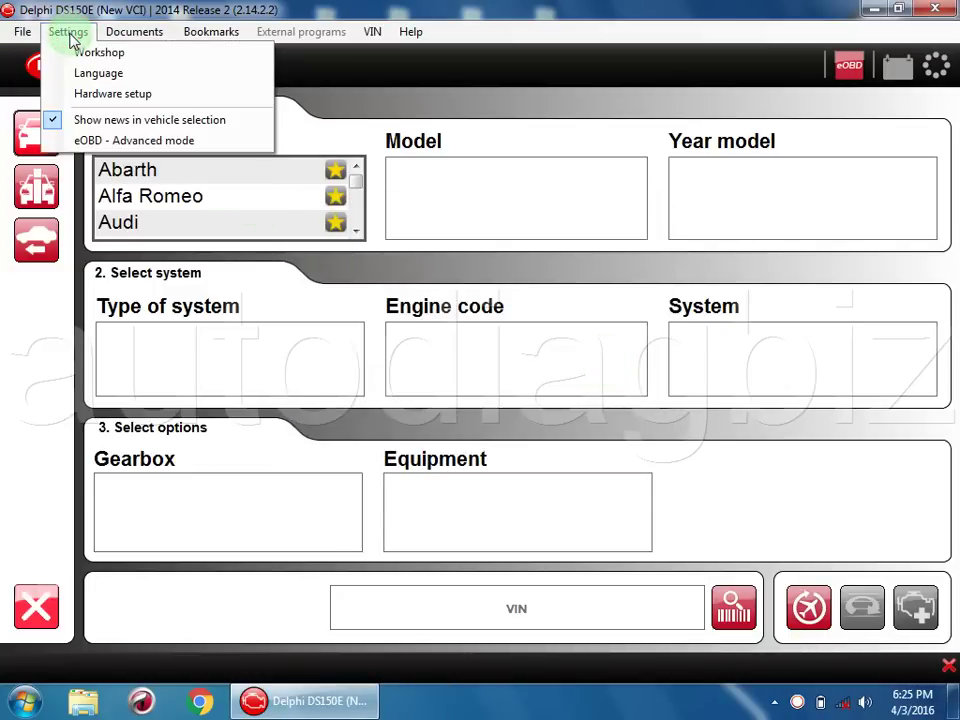
{"action": "left_click", "coordinate": [135, 96]}
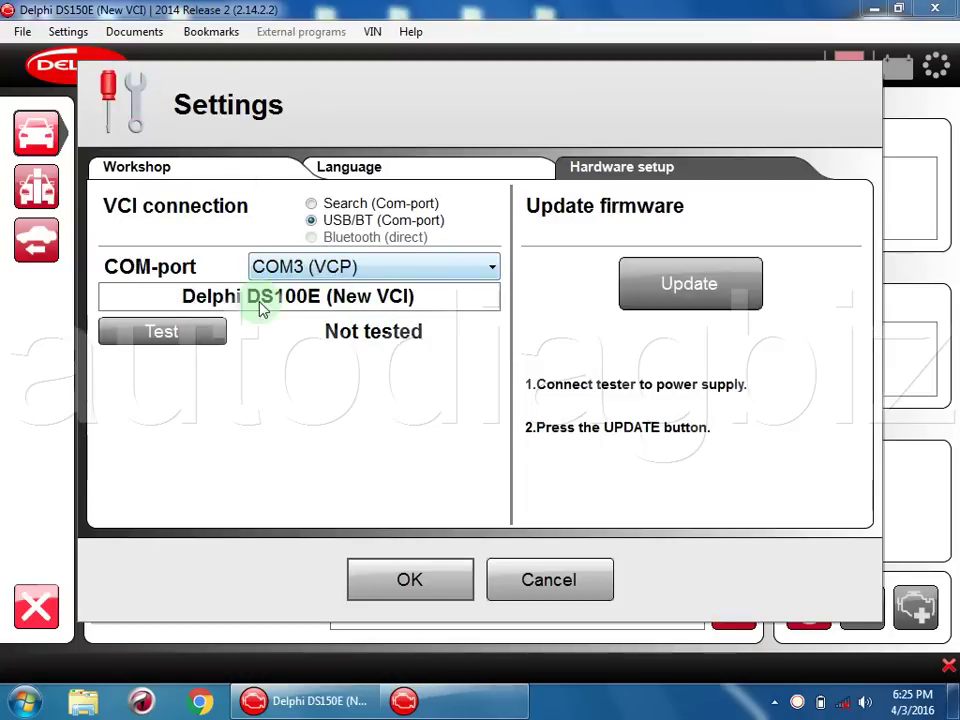
{"action": "left_click", "coordinate": [204, 338]}
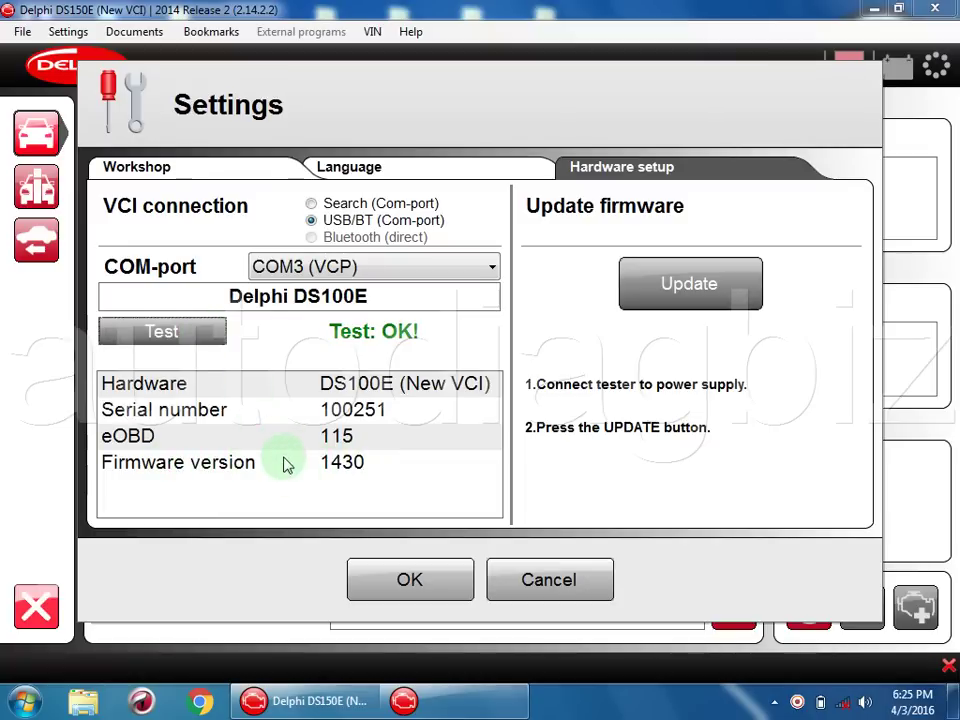
{"action": "left_click", "coordinate": [404, 580]}
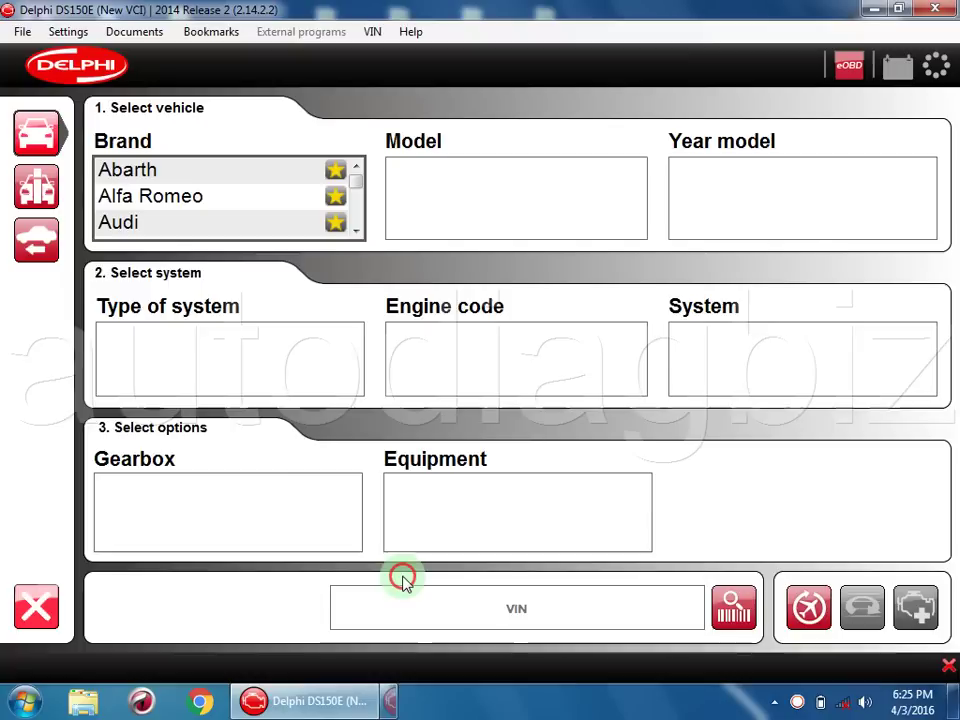
Select Renault as the vehicle brand.
{"action": "left_click", "coordinate": [356, 231]}
{"action": "left_click", "coordinate": [358, 231]}
{"action": "left_click_drag", "start_coordinate": [358, 231], "coordinate": [361, 237]}
{"action": "left_click", "coordinate": [358, 233]}
{"action": "left_click", "coordinate": [358, 233]}
{"action": "left_click", "coordinate": [358, 233]}
{"action": "left_click", "coordinate": [358, 233]}
{"action": "left_click", "coordinate": [358, 232]}
{"action": "left_click", "coordinate": [358, 232]}
{"action": "left_click", "coordinate": [358, 232]}
{"action": "left_click", "coordinate": [358, 232]}
{"action": "left_click", "coordinate": [358, 232]}
{"action": "left_click", "coordinate": [358, 232]}
{"action": "left_click", "coordinate": [358, 232]}
{"action": "left_click", "coordinate": [358, 232]}
{"action": "left_click", "coordinate": [358, 232]}
{"action": "left_click", "coordinate": [358, 232]}
{"action": "left_click", "coordinate": [358, 232]}
{"action": "left_click", "coordinate": [358, 232]}
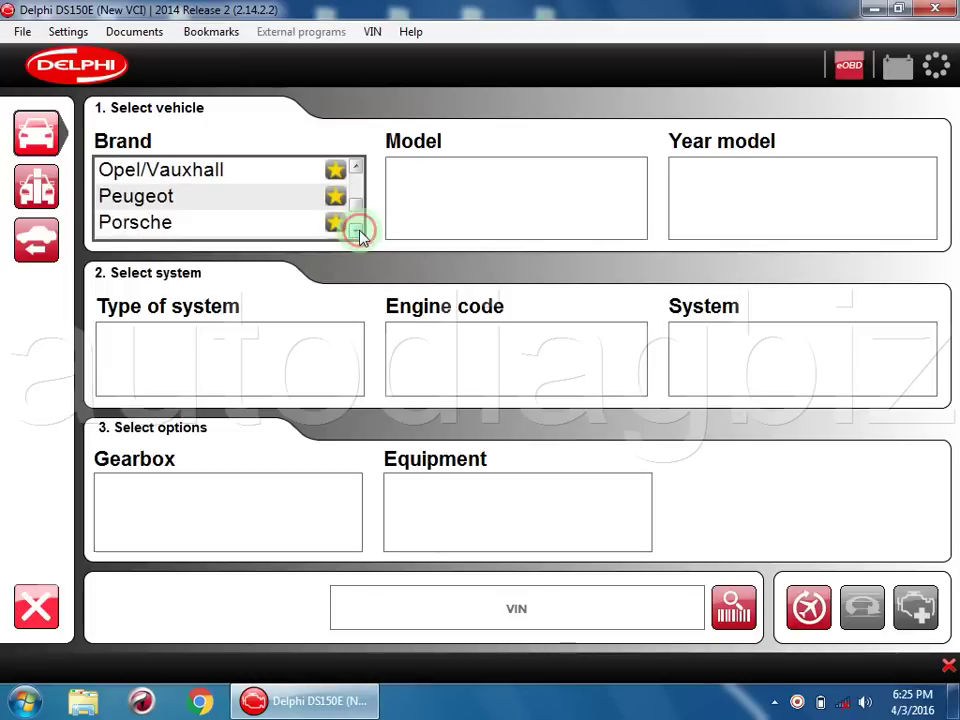
{"action": "left_click", "coordinate": [358, 232]}
{"action": "left_click", "coordinate": [318, 224]}
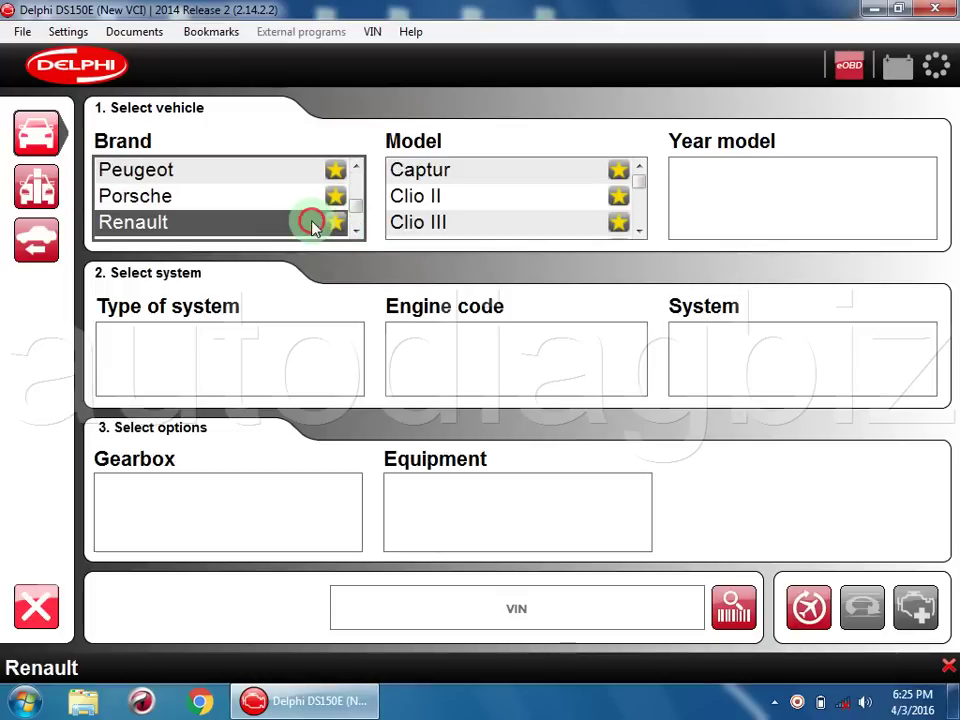
Select the Scenic model with model year 2000.
{"action": "left_click", "coordinate": [637, 231]}
{"action": "left_click", "coordinate": [637, 231]}
{"action": "left_click", "coordinate": [637, 231]}
{"action": "left_click", "coordinate": [637, 231]}
{"action": "left_click", "coordinate": [637, 231]}
{"action": "left_click", "coordinate": [637, 231]}
{"action": "left_click", "coordinate": [637, 231]}
{"action": "scroll", "coordinate": [634, 231], "scroll_direction": "down", "scroll_amount": 4}
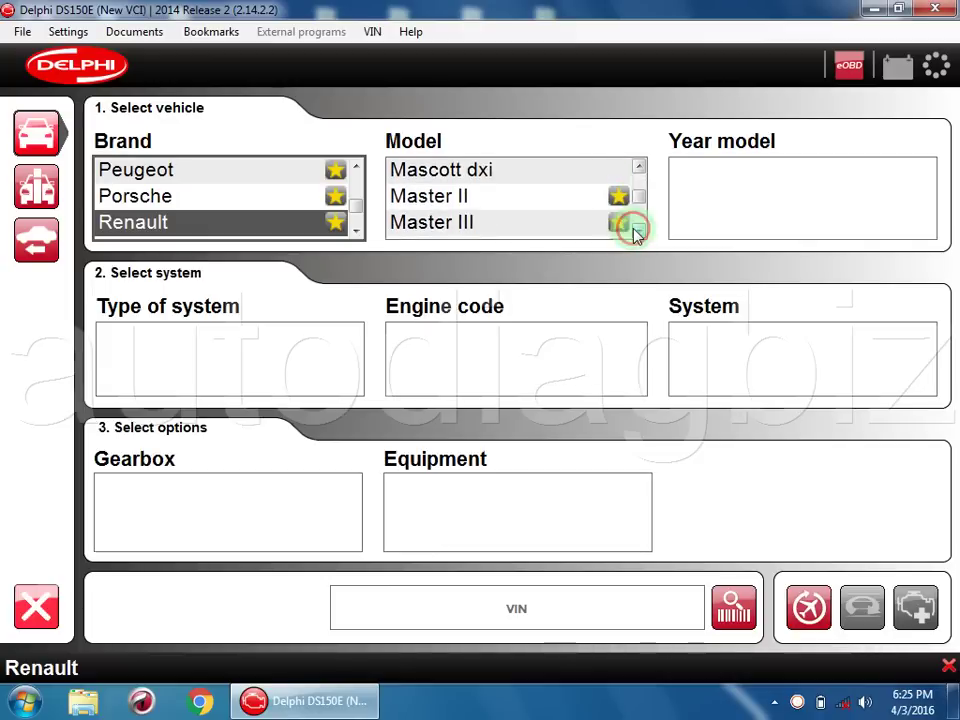
{"action": "left_click", "coordinate": [634, 231]}
{"action": "left_click", "coordinate": [634, 231]}
{"action": "left_click", "coordinate": [539, 198]}
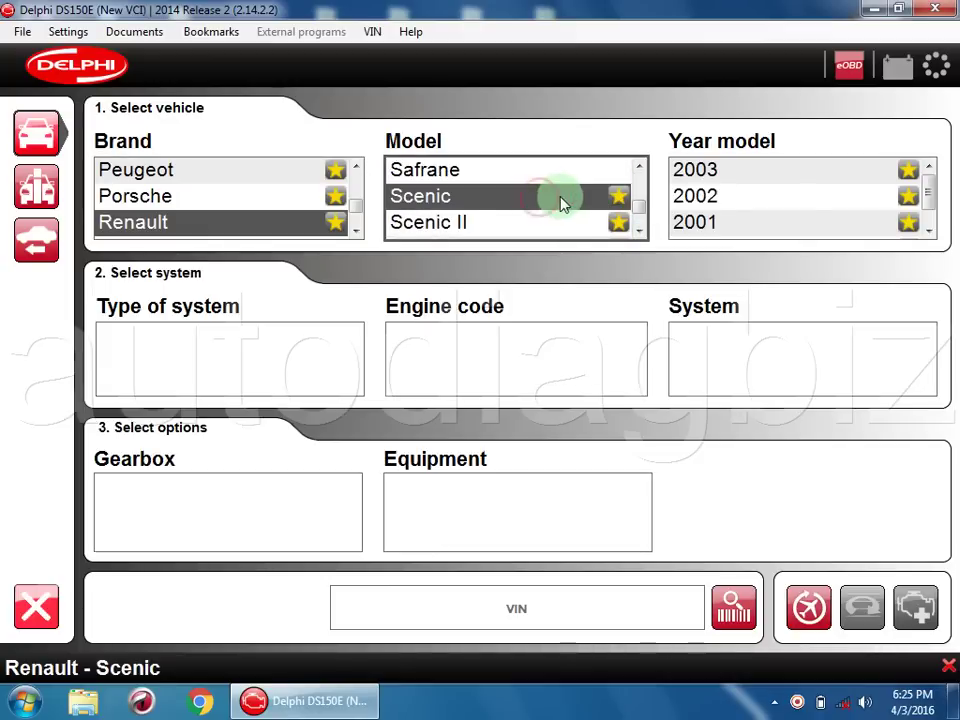
{"action": "left_click", "coordinate": [930, 232]}
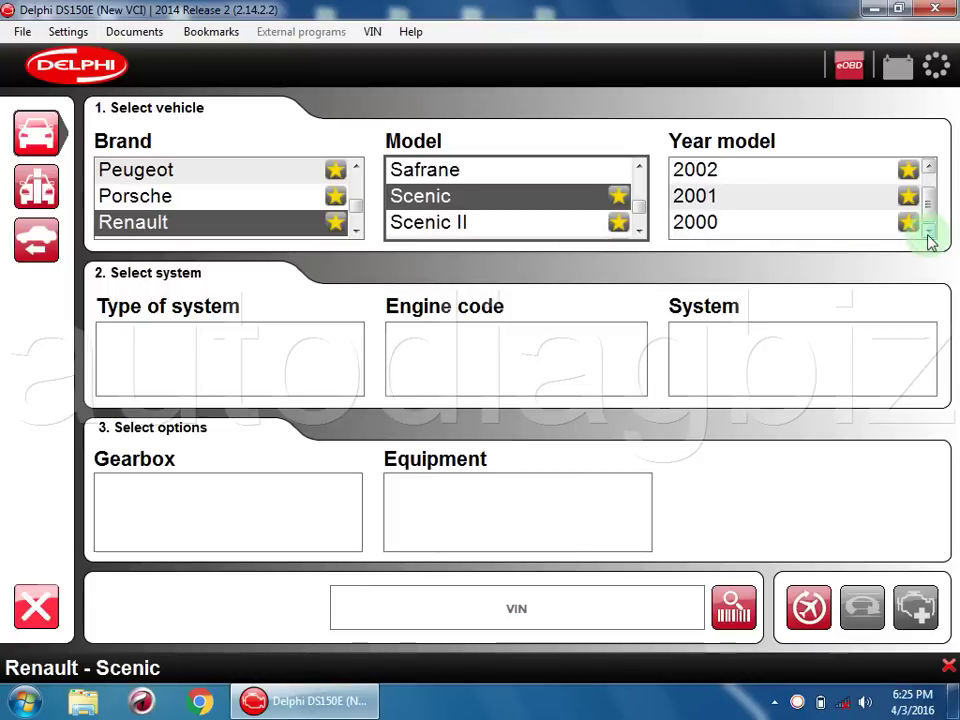
{"action": "left_click", "coordinate": [870, 224]}
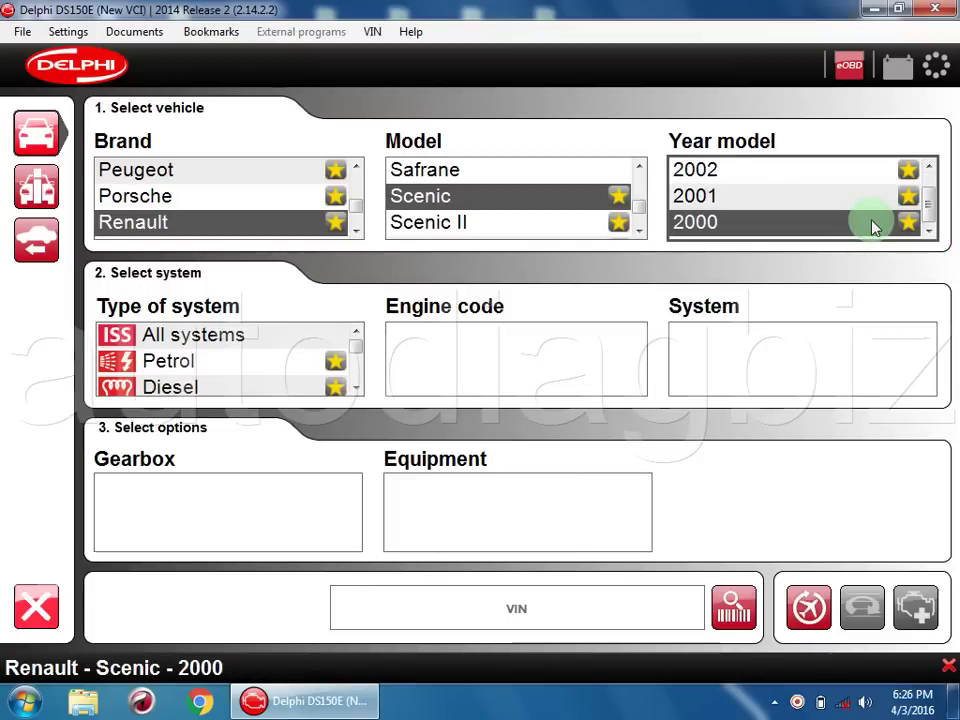
Choose the petrol system with engine code K4J 750 1.4L and establish communication with the vehicle.
{"action": "left_click", "coordinate": [282, 360]}
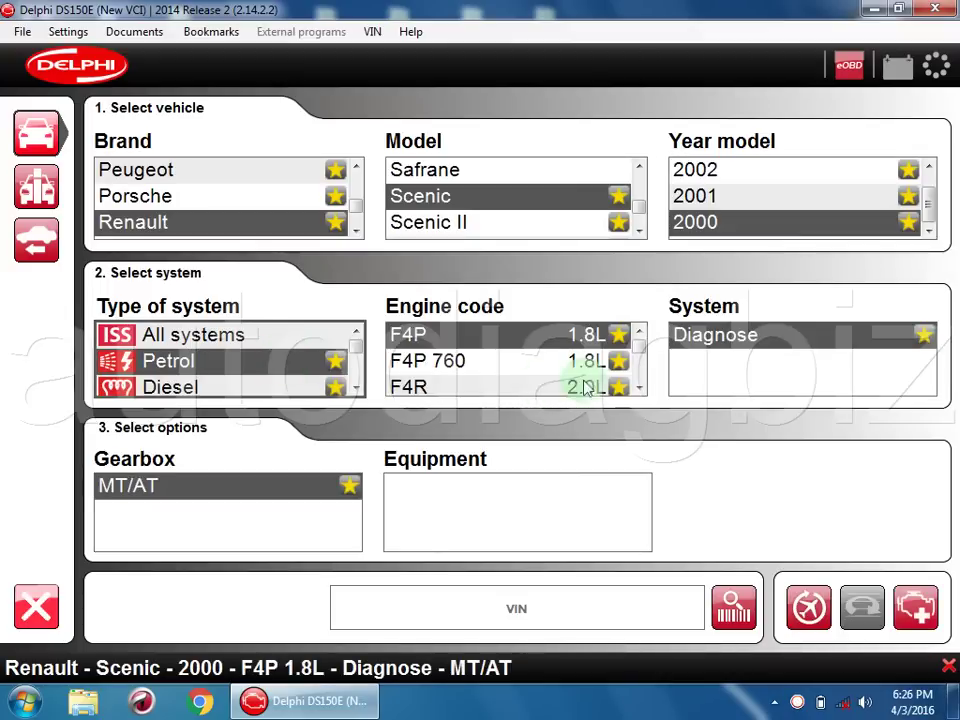
{"action": "left_click", "coordinate": [639, 388]}
{"action": "left_click", "coordinate": [639, 388]}
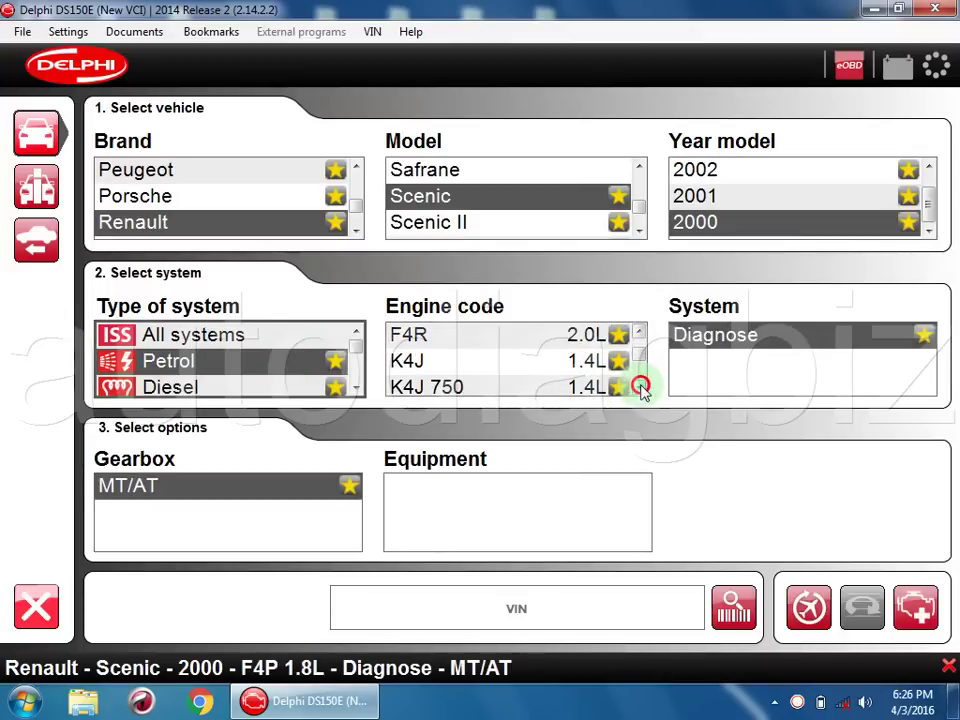
{"action": "left_click", "coordinate": [639, 388]}
{"action": "left_click", "coordinate": [520, 362]}
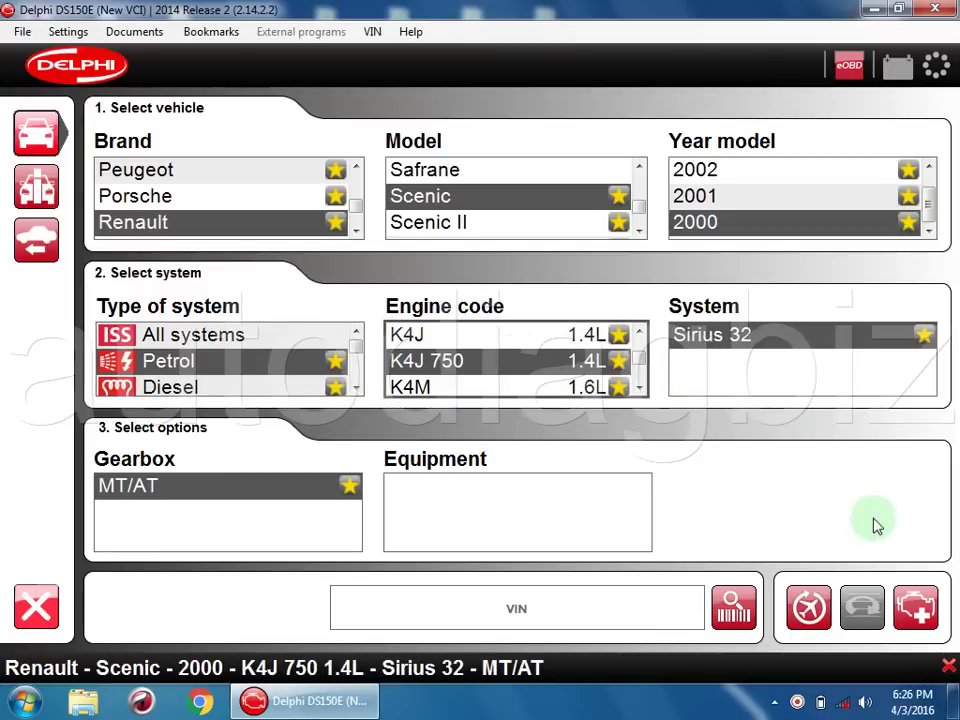
{"action": "left_click", "coordinate": [916, 608]}
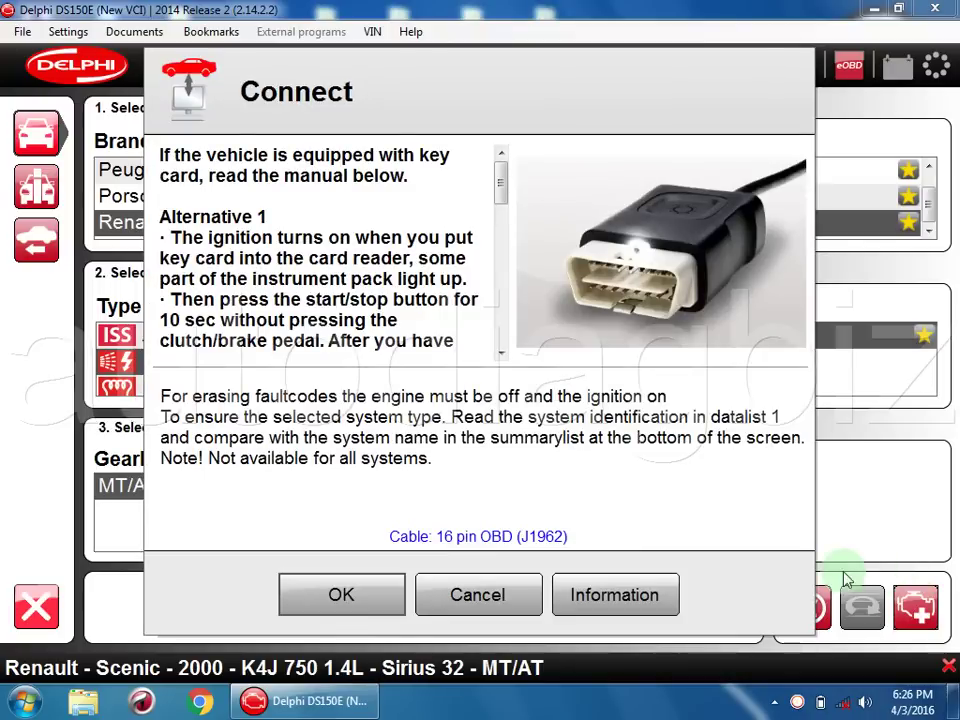
{"action": "left_click", "coordinate": [350, 600]}
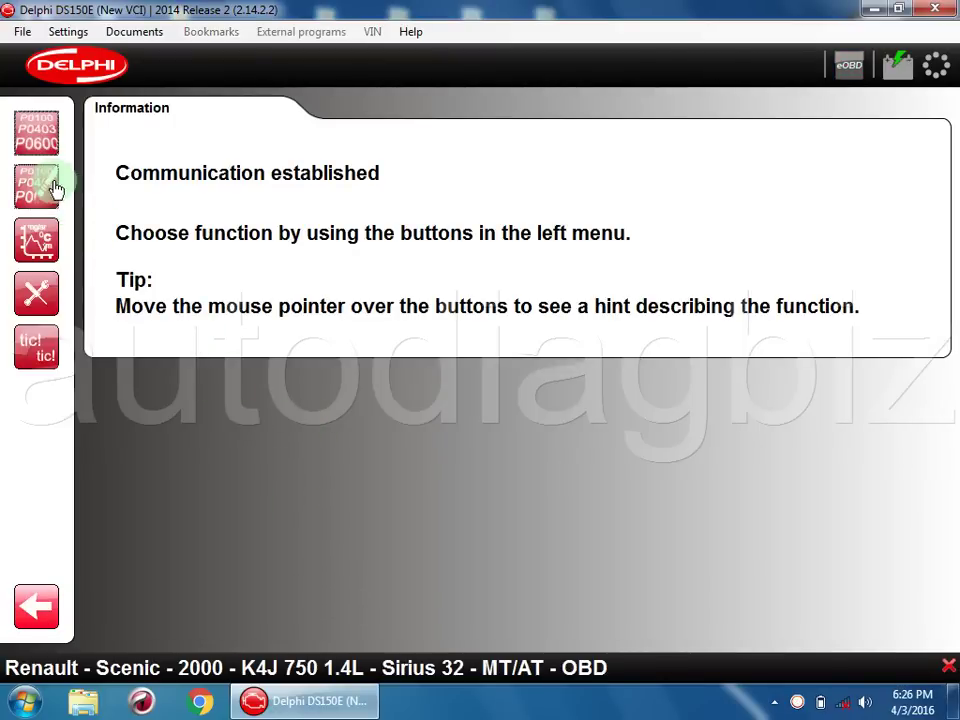
Open the real-time data and display Data list 29.
{"action": "left_click", "coordinate": [40, 236]}
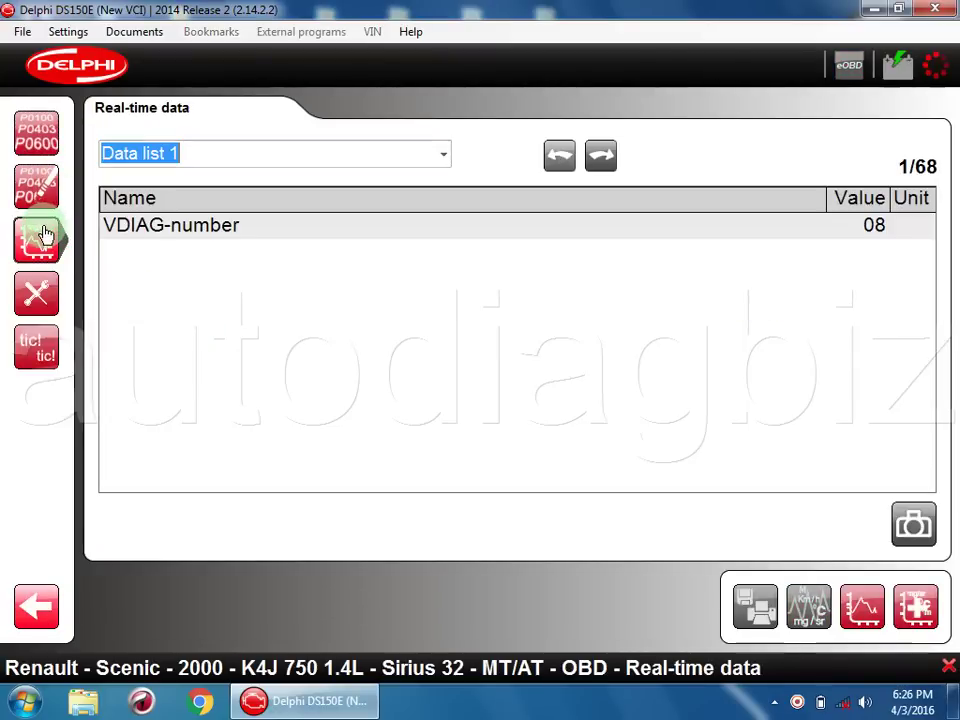
{"action": "left_click", "coordinate": [447, 158]}
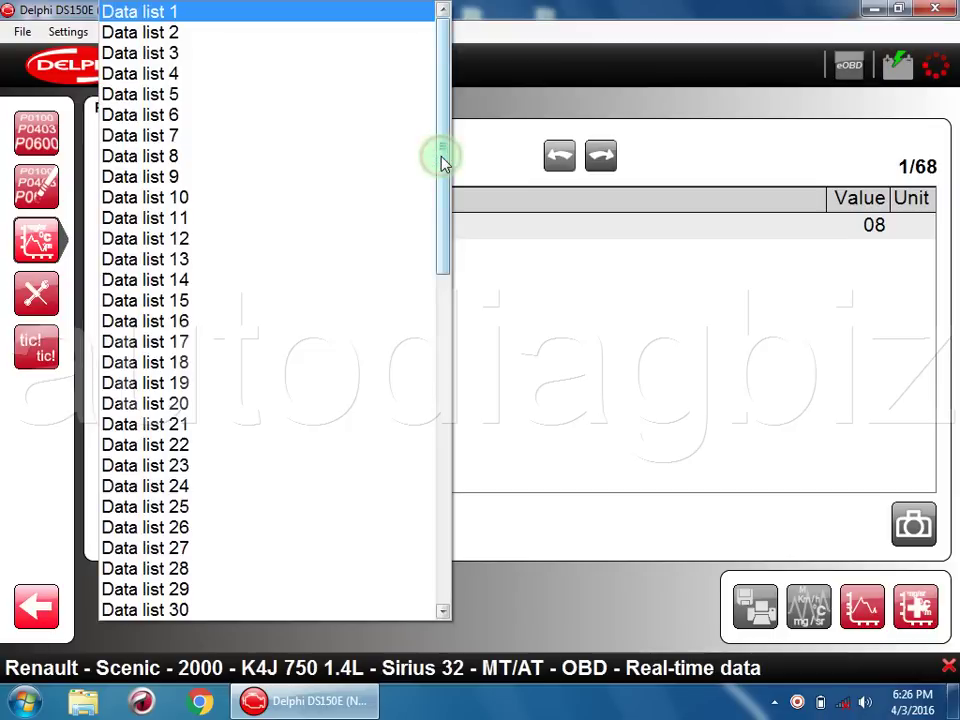
{"action": "left_click", "coordinate": [178, 588]}
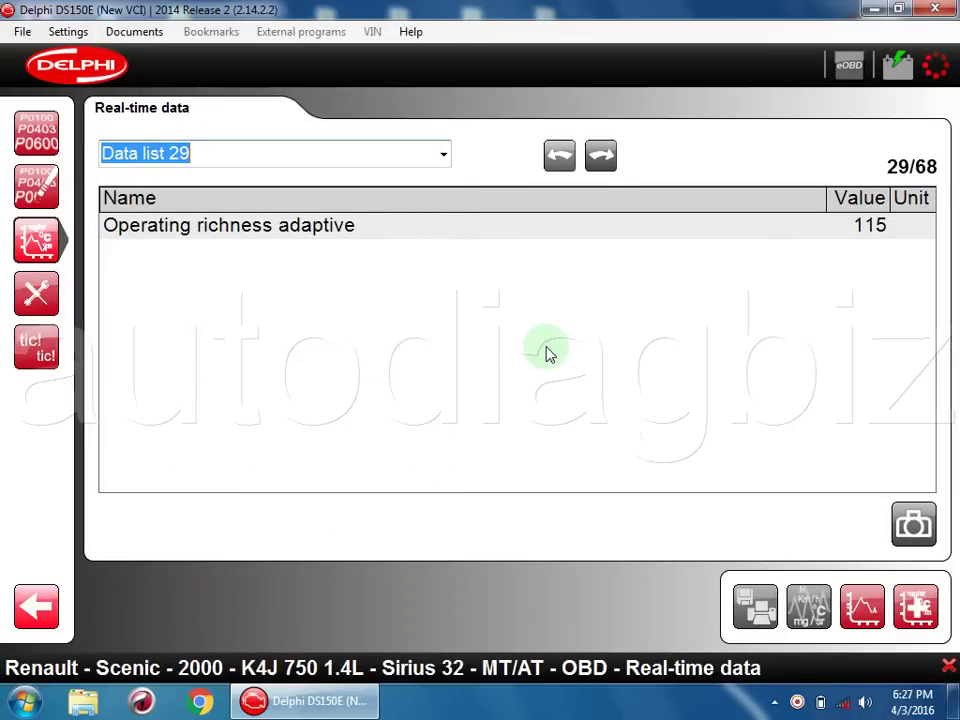
Step forward through the real-time data lists from 30 to 39, examining each parameter.
{"action": "left_click", "coordinate": [600, 158]}
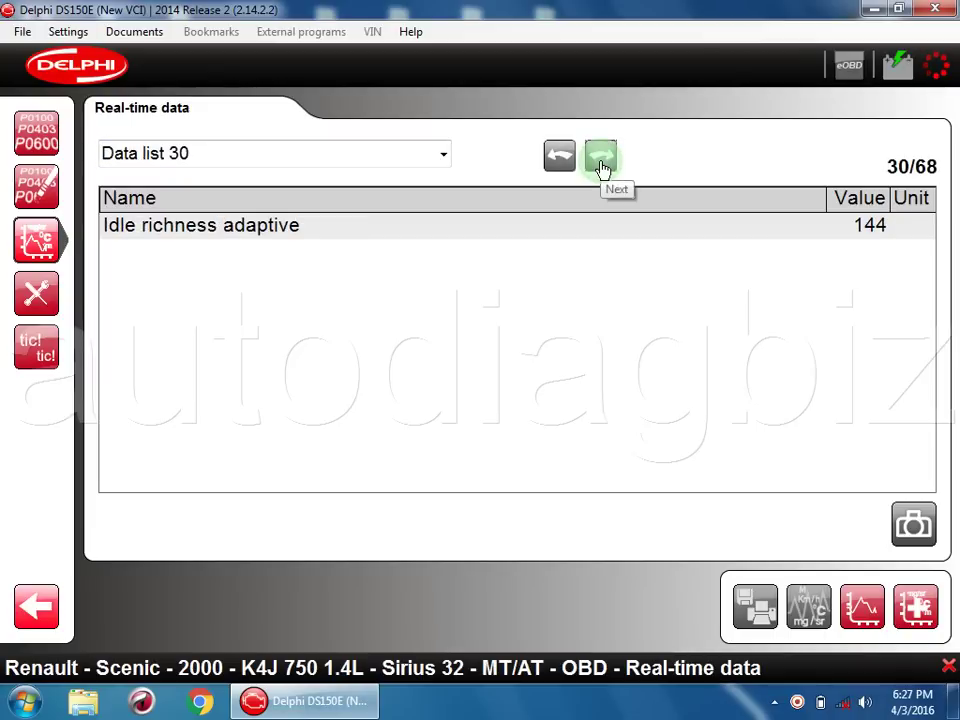
{"action": "left_click", "coordinate": [601, 158]}
{"action": "left_click", "coordinate": [601, 160]}
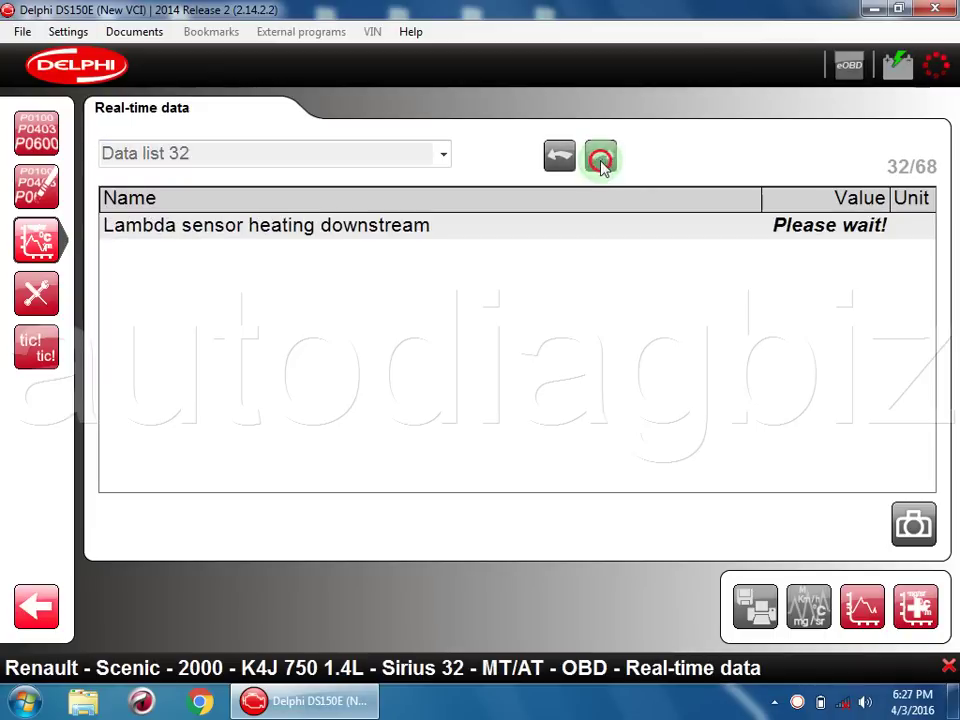
{"action": "left_click", "coordinate": [601, 160]}
{"action": "left_click", "coordinate": [601, 160]}
{"action": "left_click", "coordinate": [601, 160]}
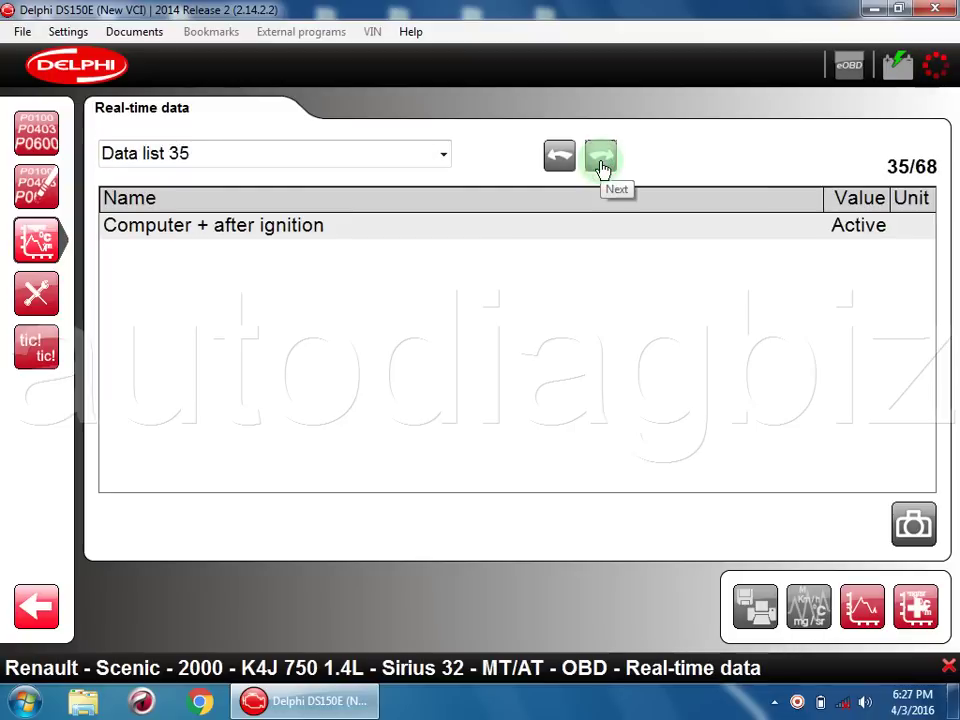
{"action": "left_click", "coordinate": [601, 160]}
{"action": "left_click", "coordinate": [601, 160]}
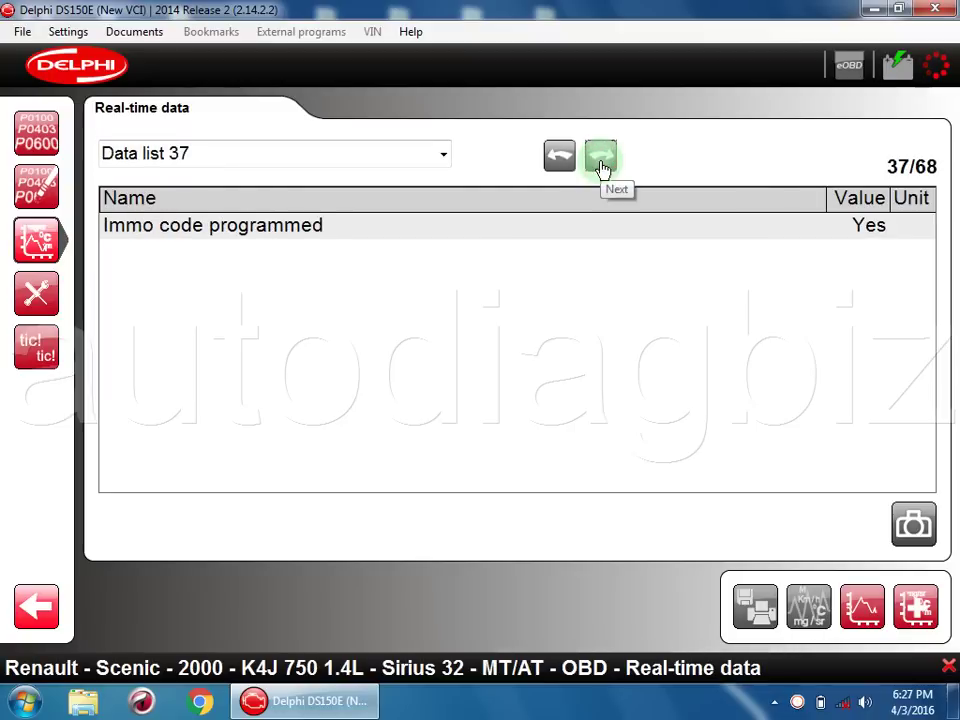
{"action": "left_click", "coordinate": [601, 160]}
{"action": "left_click", "coordinate": [601, 160]}
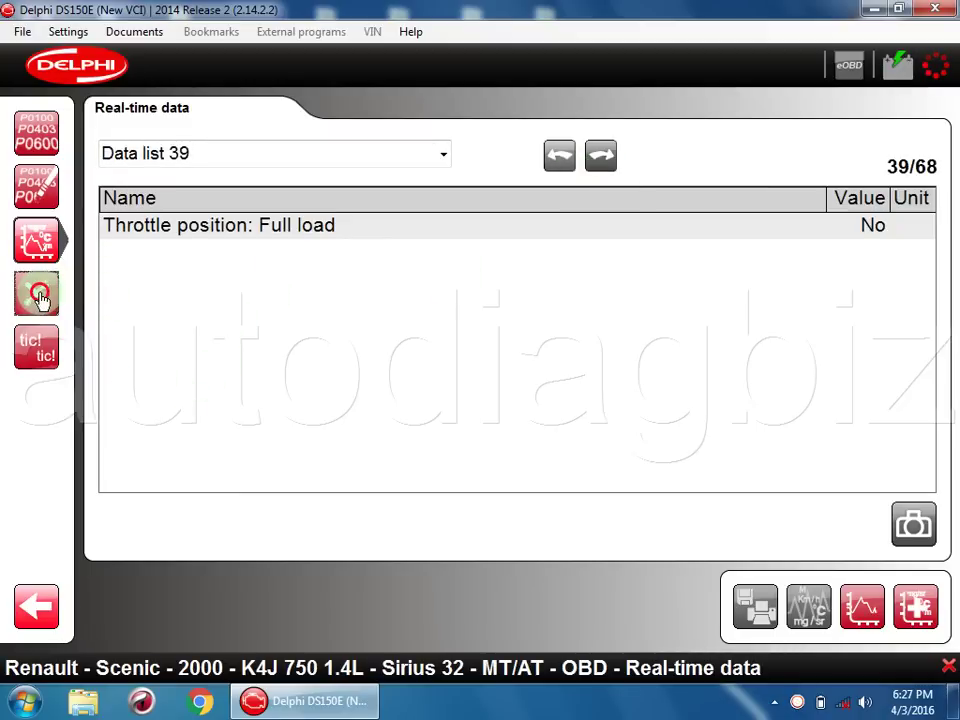
Review the tests offered under basic adjustment and the components listed under component activation.
{"action": "left_click", "coordinate": [38, 298]}
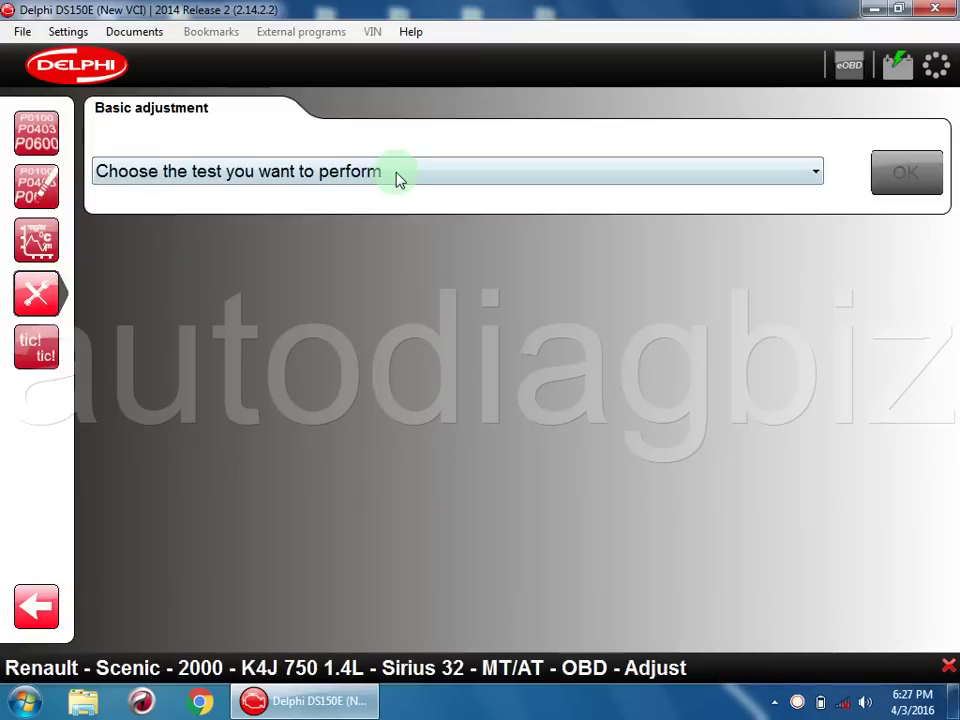
{"action": "left_click", "coordinate": [397, 177]}
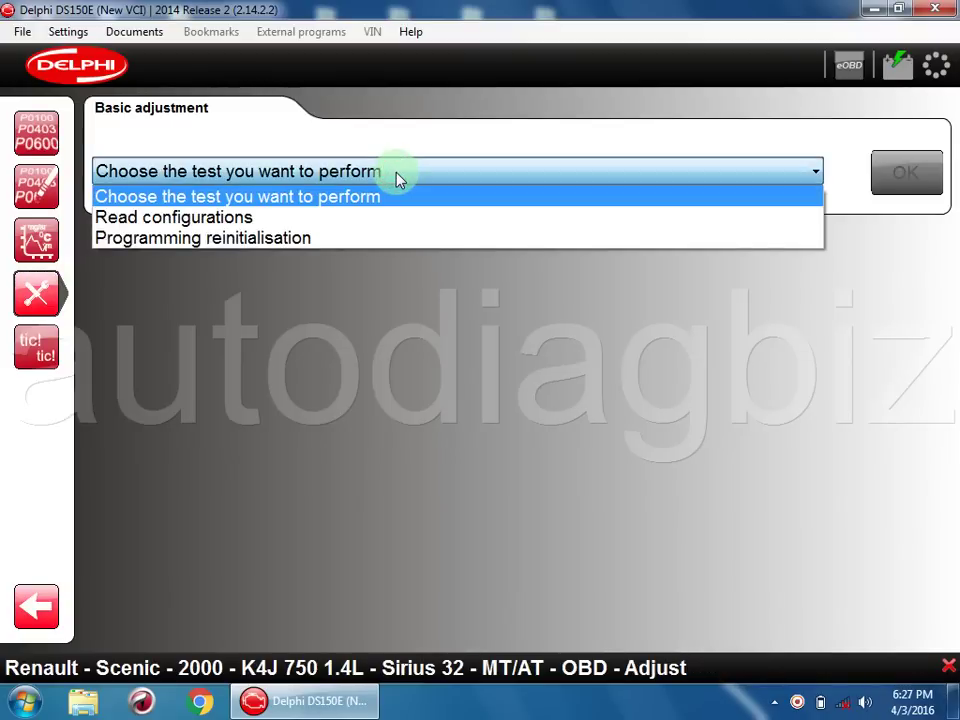
{"action": "left_click", "coordinate": [274, 331]}
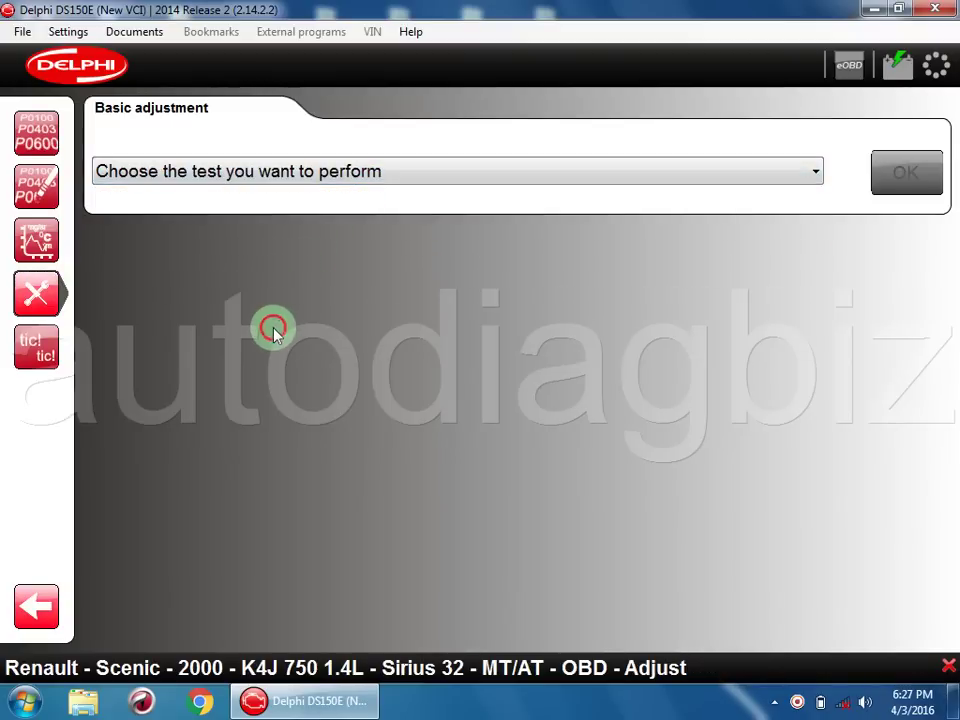
{"action": "left_click", "coordinate": [37, 347]}
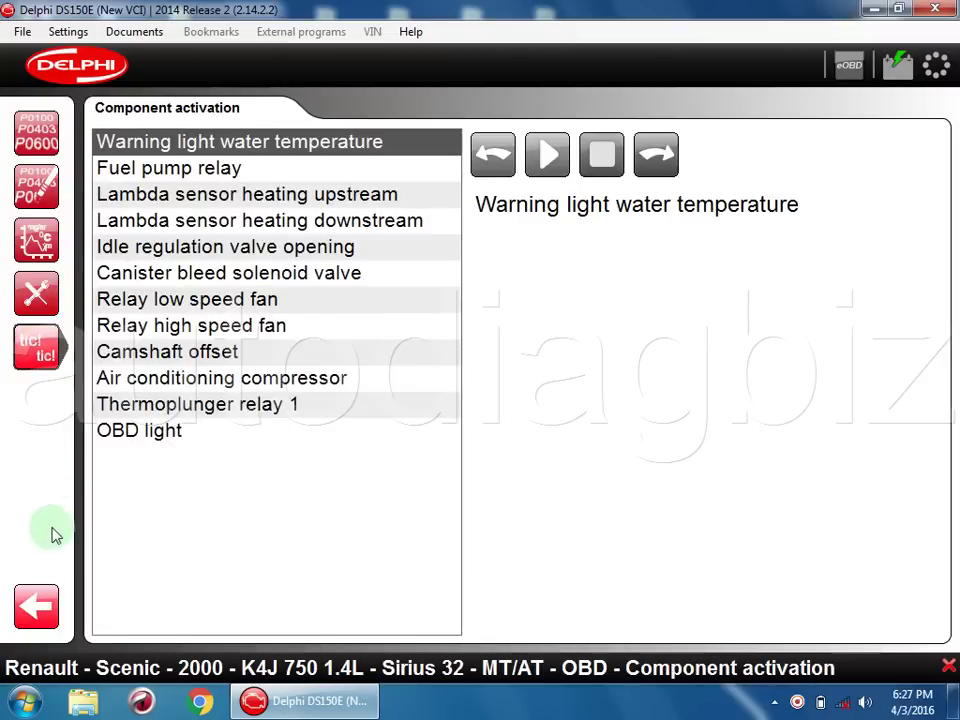
End the vehicle communication, return to the vehicle selection and exit the diagnostic program.
{"action": "left_click", "coordinate": [37, 606]}
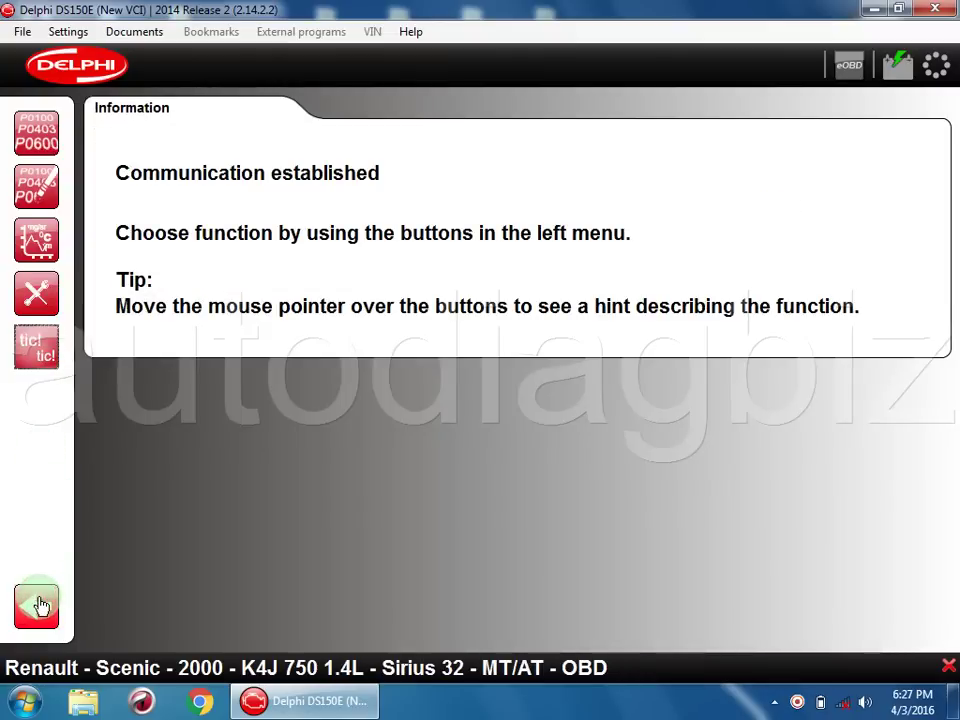
{"action": "left_click", "coordinate": [41, 606]}
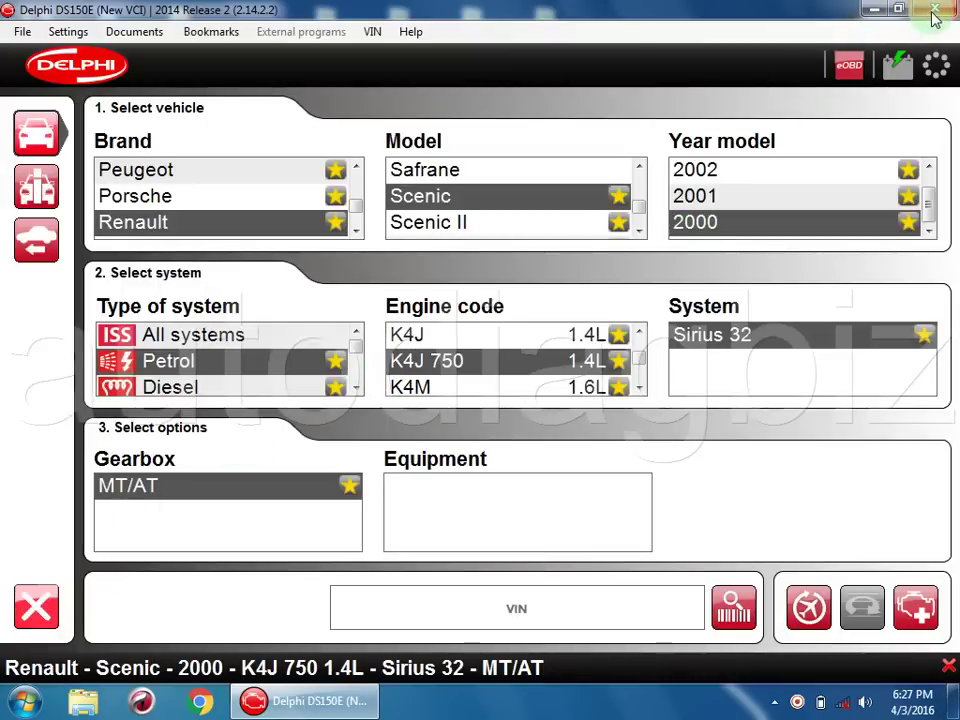
{"action": "left_click", "coordinate": [933, 12]}
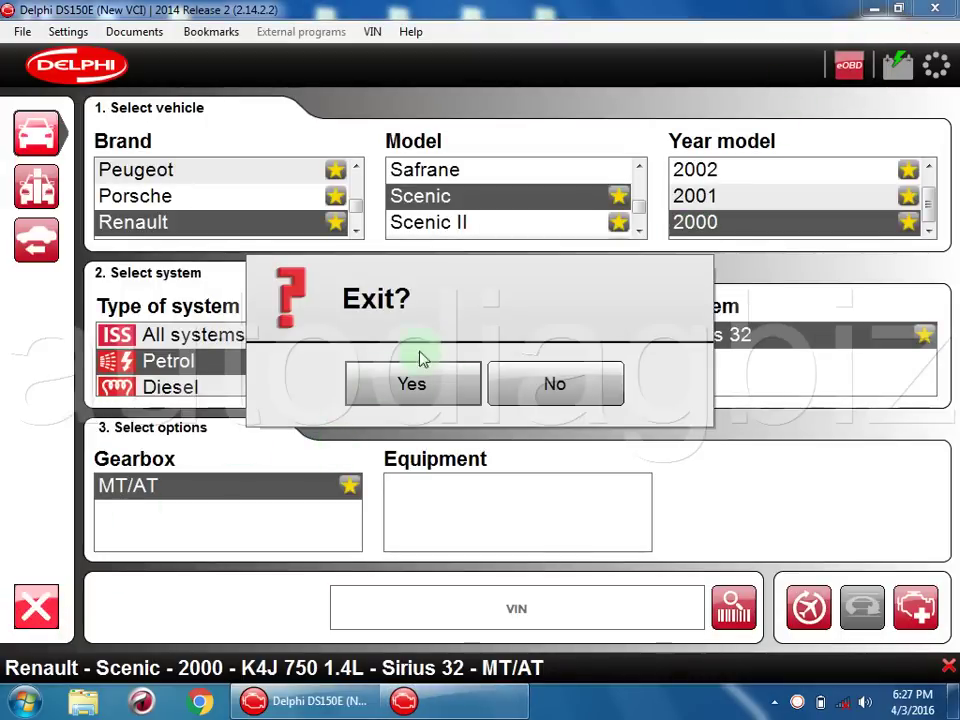
{"action": "left_click", "coordinate": [418, 386]}
{"action": "left_click", "coordinate": [525, 388]}
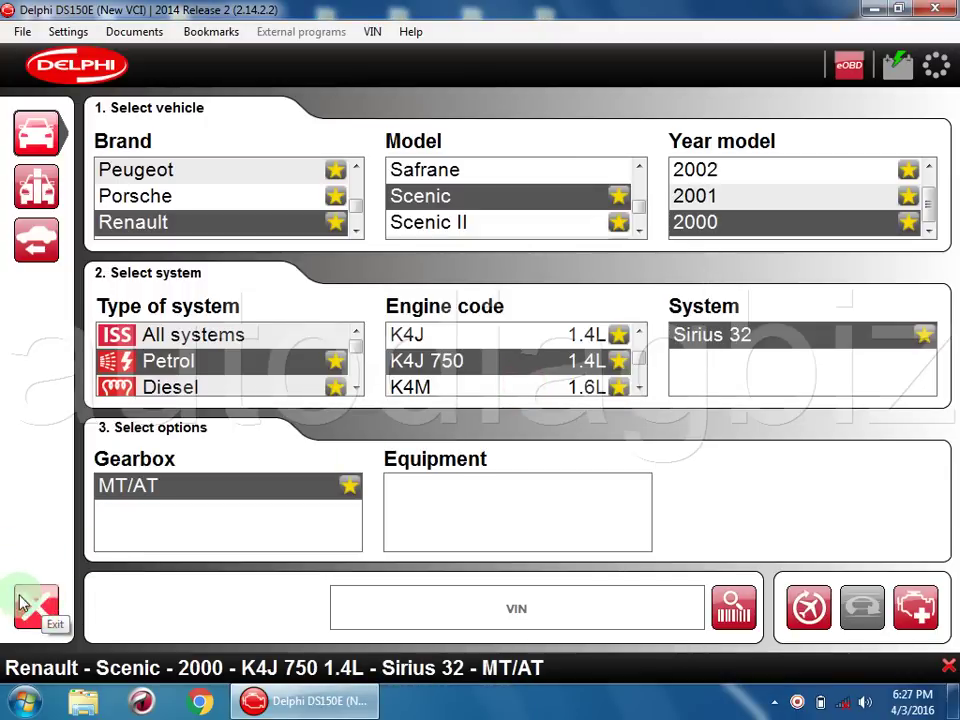
{"action": "left_click", "coordinate": [45, 610]}
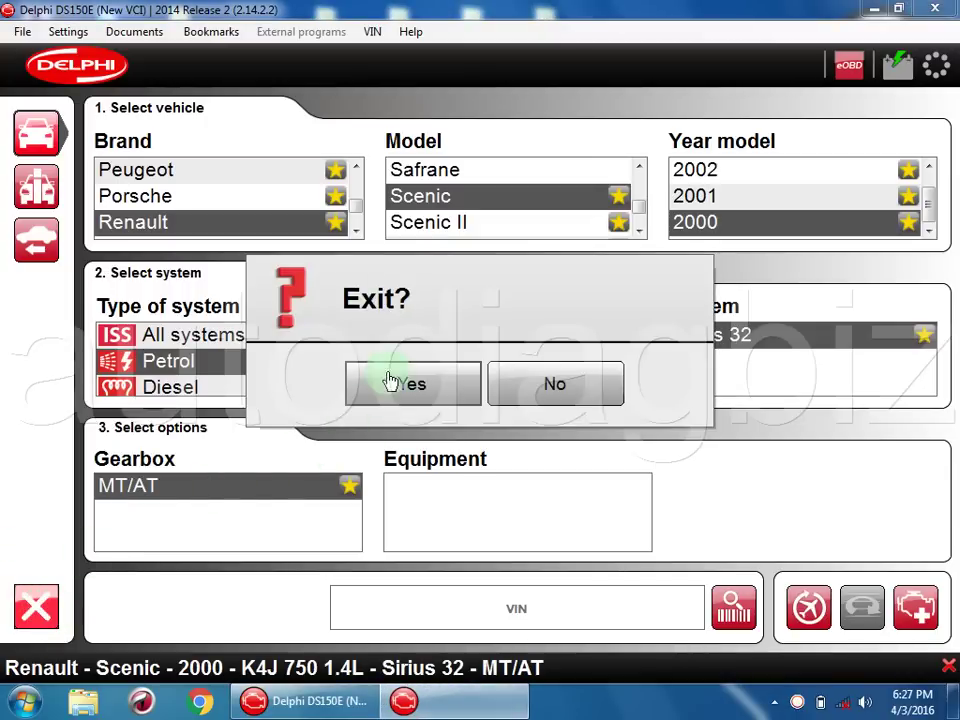
{"action": "left_click", "coordinate": [397, 381]}
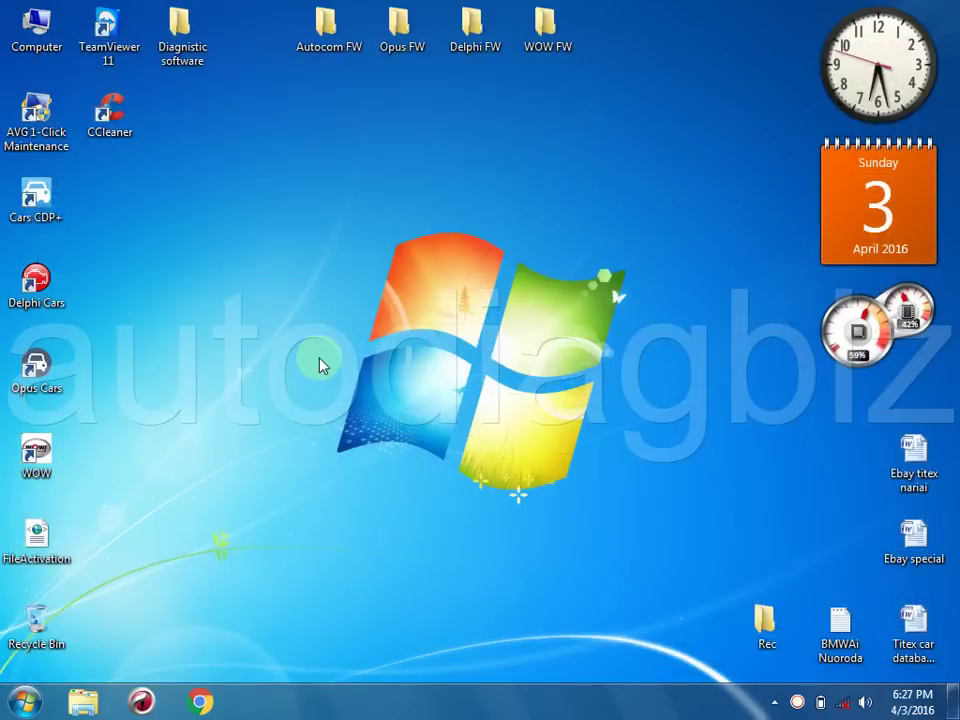
Launch Opus Cars and advance through its software activation screens to start the activation.
{"action": "double_click", "coordinate": [38, 368]}
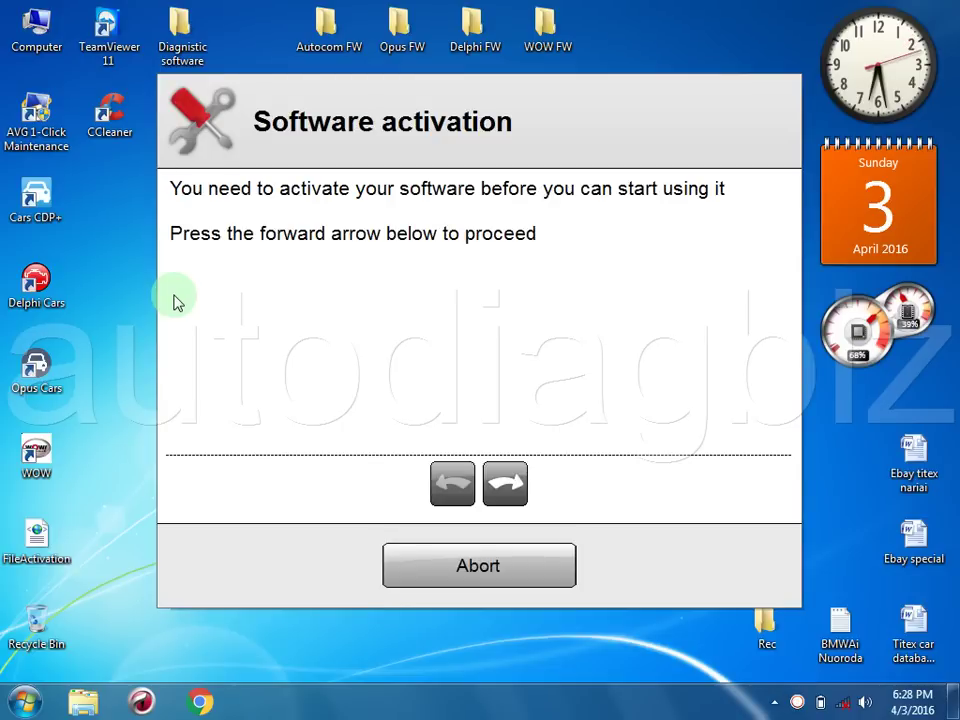
{"action": "right_click", "coordinate": [35, 540]}
{"action": "left_click", "coordinate": [100, 475]}
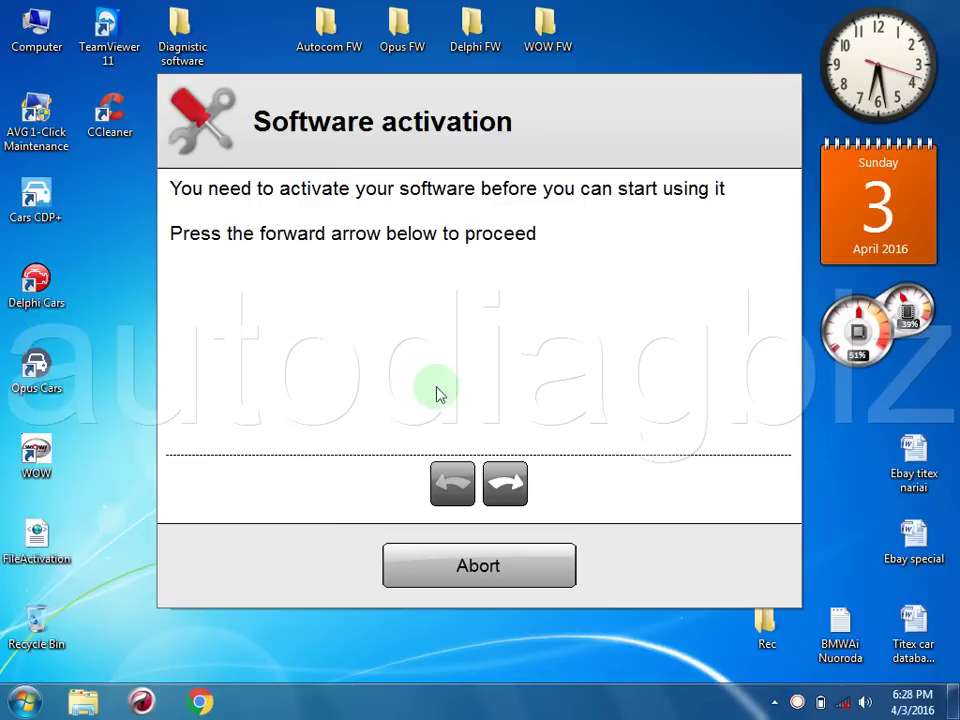
{"action": "left_click", "coordinate": [503, 480]}
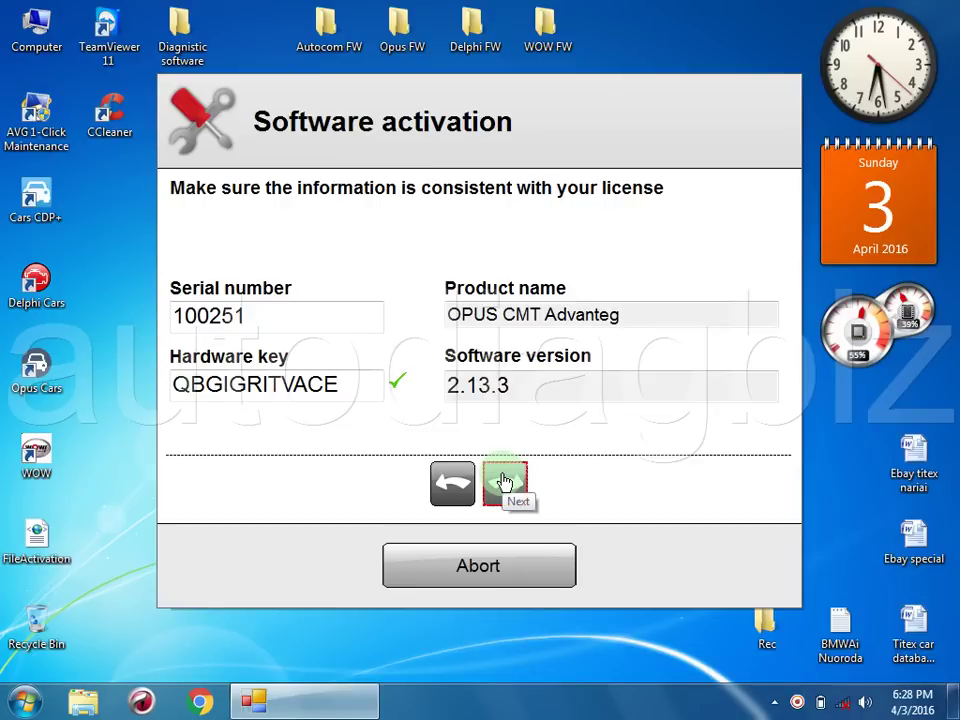
{"action": "left_click", "coordinate": [503, 482]}
{"action": "left_click", "coordinate": [503, 278]}
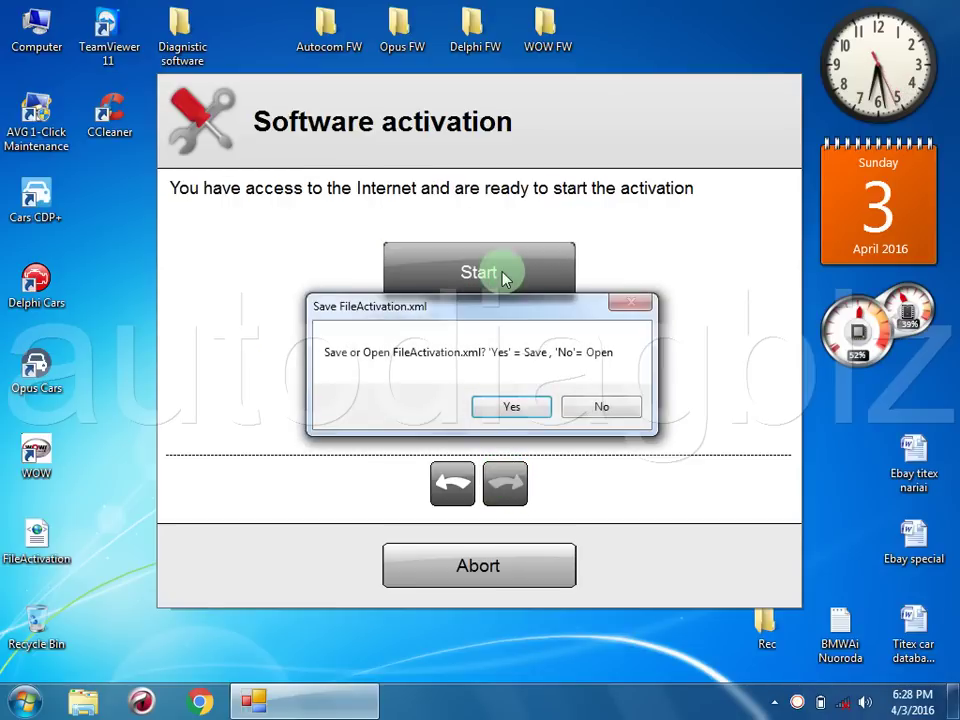
Try to delete the existing FileActivation file from the desktop.
{"action": "left_click", "coordinate": [42, 537]}
{"action": "right_click", "coordinate": [42, 537]}
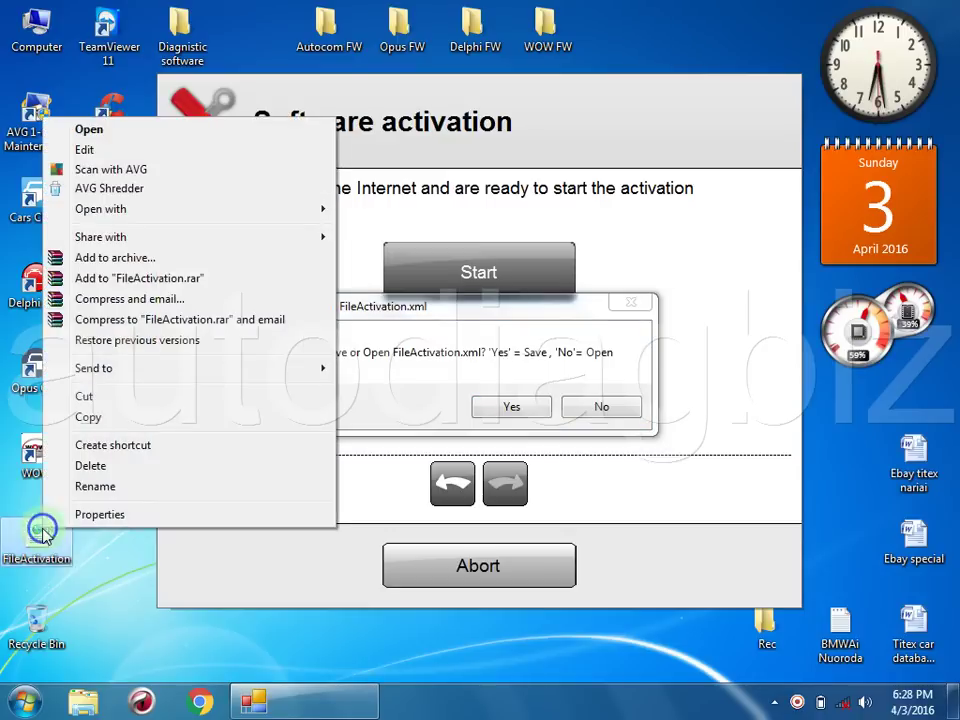
{"action": "left_click", "coordinate": [115, 463]}
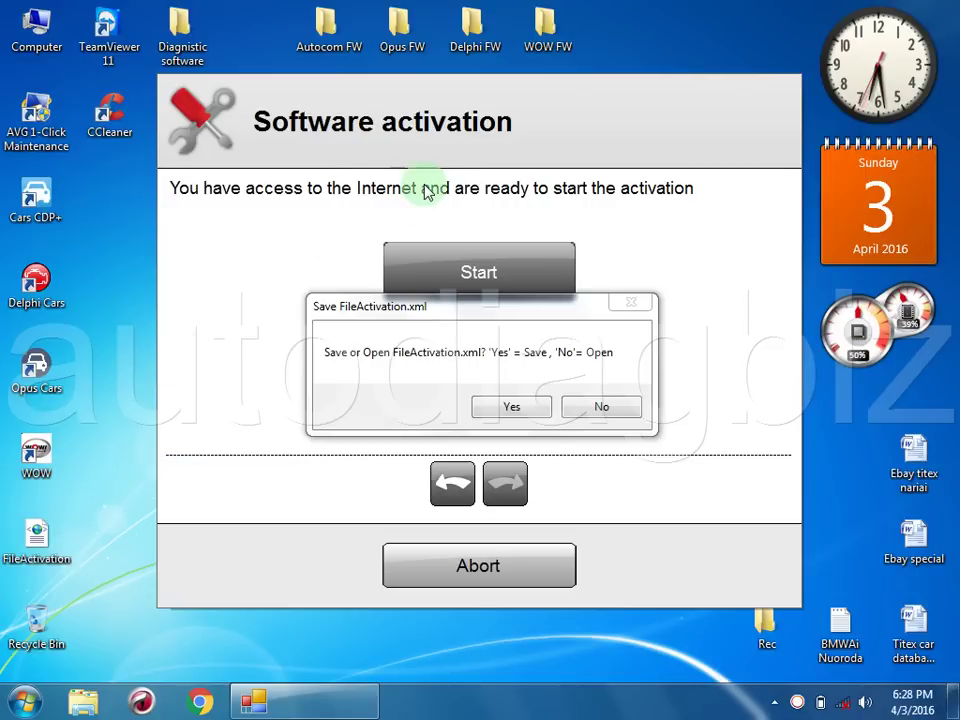
Save the Opus activation request to the desktop as FileActivation.xml, replacing the existing file.
{"action": "left_click", "coordinate": [533, 408]}
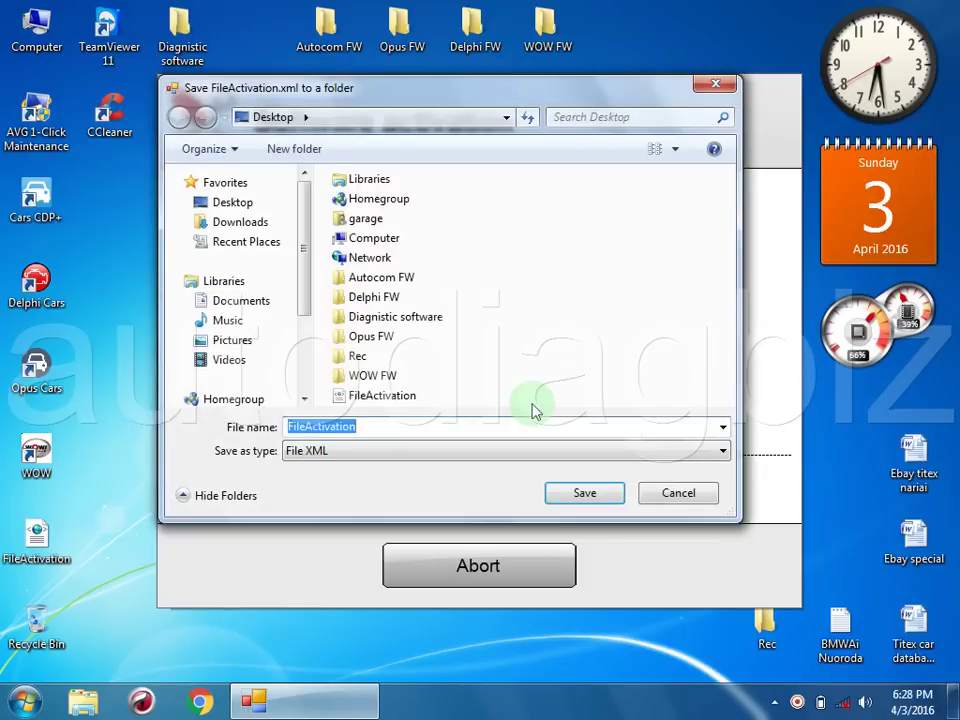
{"action": "left_click", "coordinate": [568, 490]}
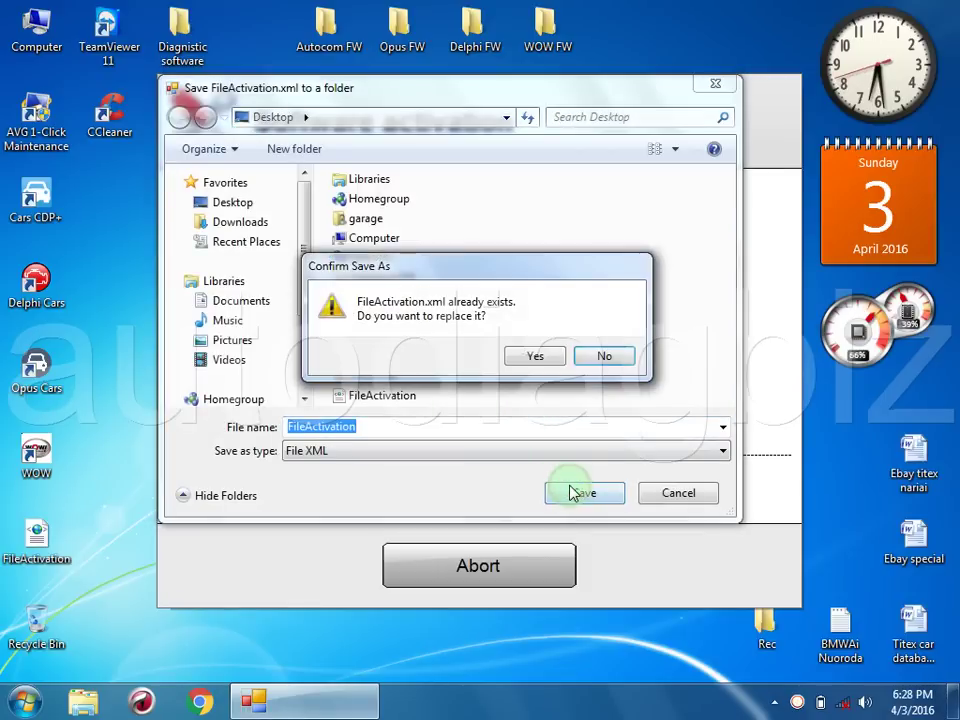
{"action": "left_click", "coordinate": [533, 357]}
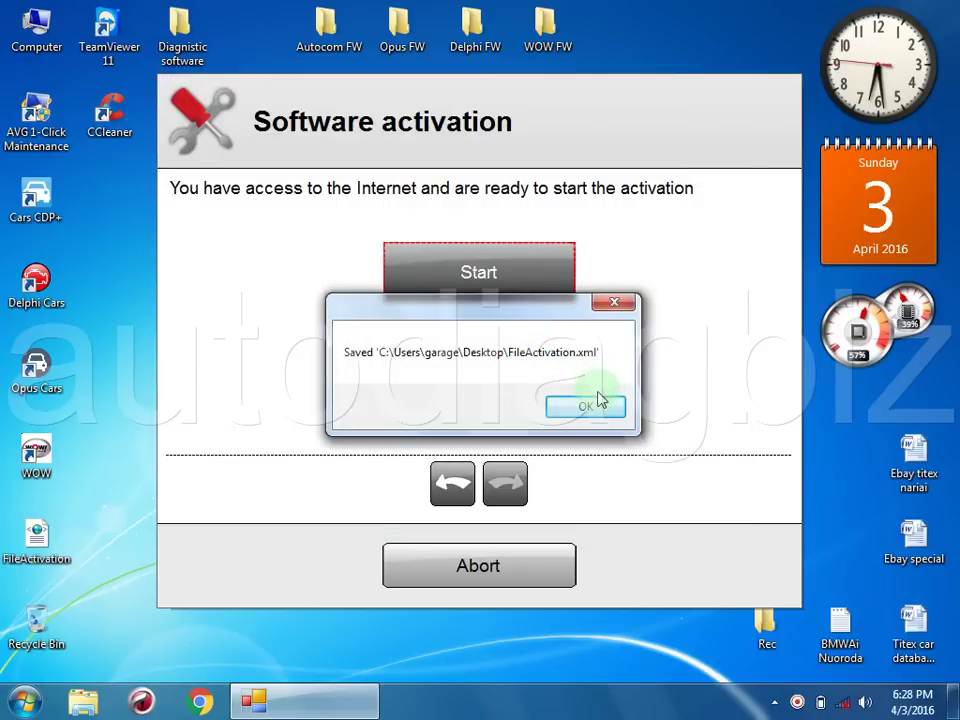
{"action": "left_click", "coordinate": [589, 405]}
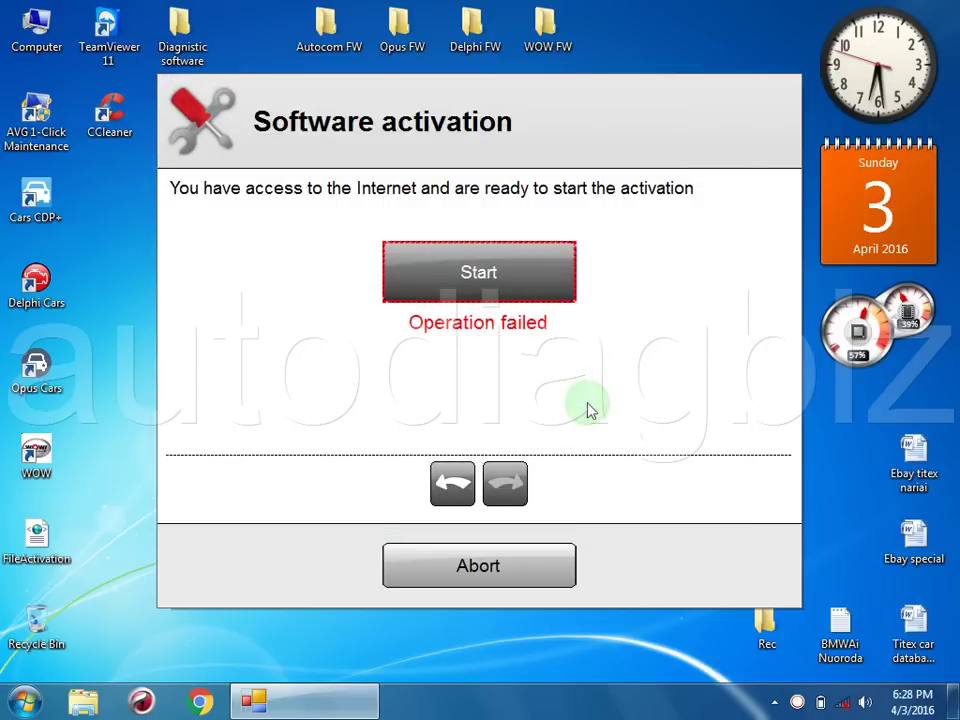
Move the Software activation window aside and cancel the pending deletion of the FileActivation file.
{"action": "left_click_drag", "start_coordinate": [509, 143], "coordinate": [455, 533]}
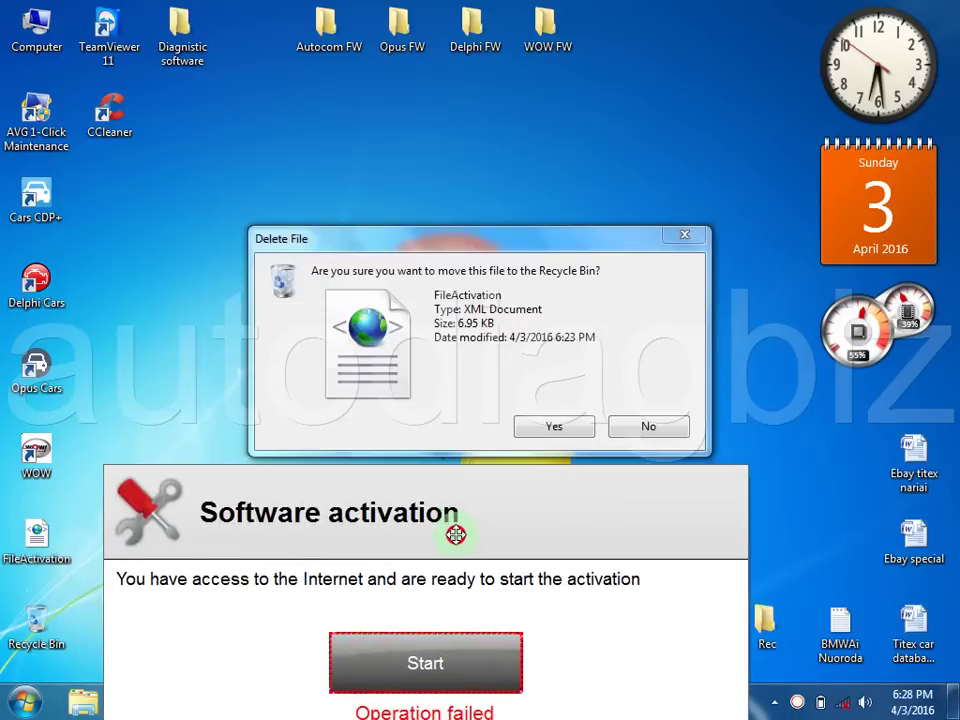
{"action": "left_click", "coordinate": [652, 432]}
{"action": "left_click", "coordinate": [652, 432]}
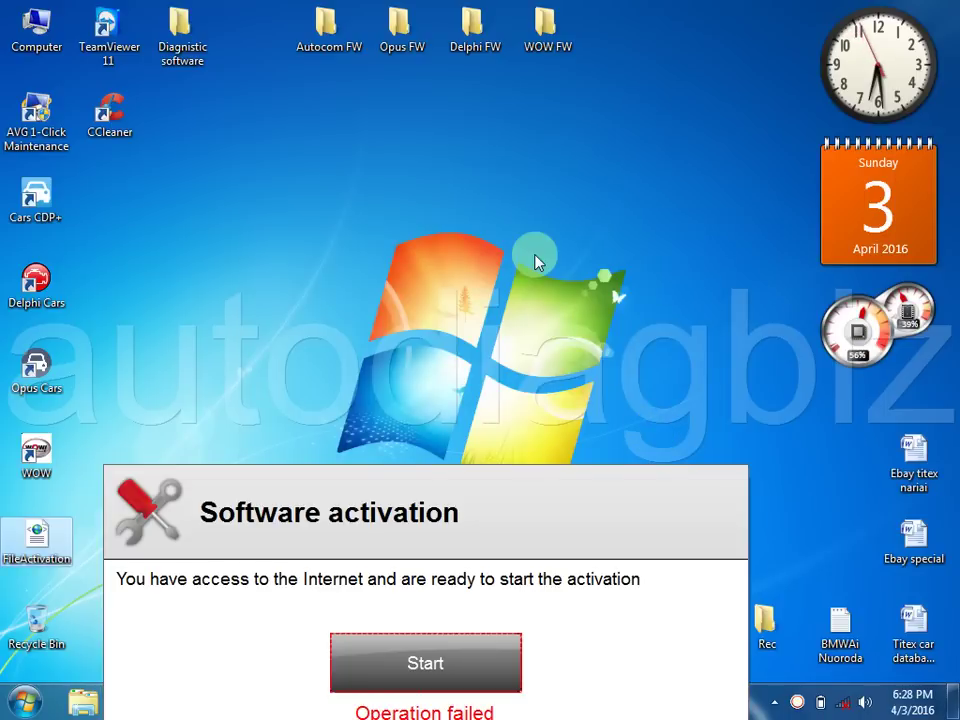
{"action": "left_click", "coordinate": [400, 35]}
{"action": "double_click", "coordinate": [398, 35]}
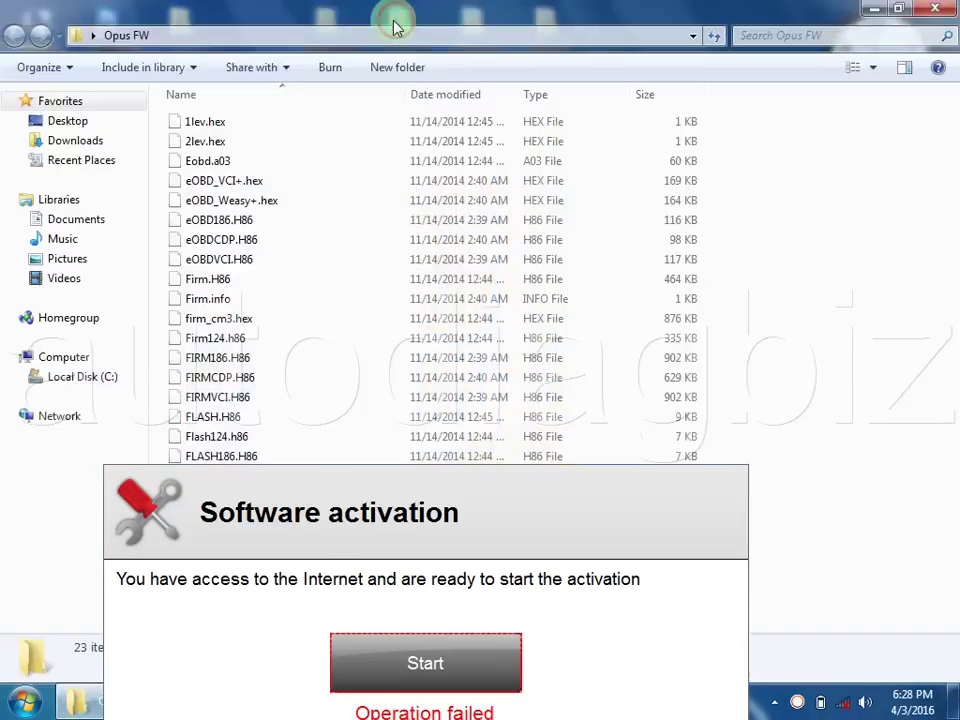
{"action": "left_click", "coordinate": [918, 10]}
Launch Autocom Delphi 2014 Activator from the Autocom 2014.2 folder in Diagnostic software and close the folder window.
{"action": "double_click", "coordinate": [178, 35]}
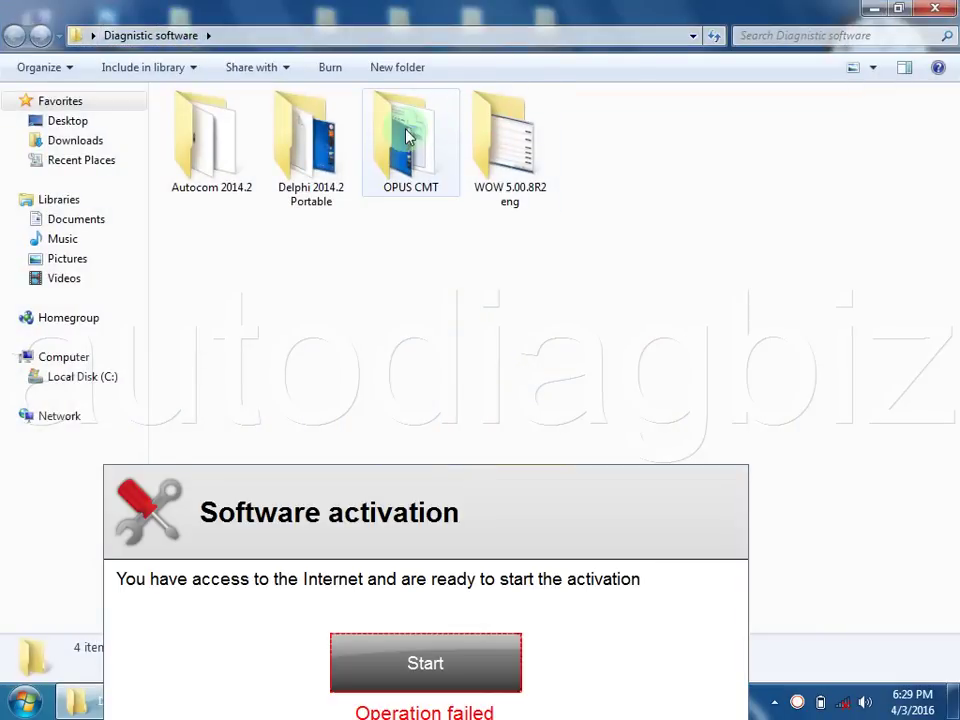
{"action": "double_click", "coordinate": [407, 137]}
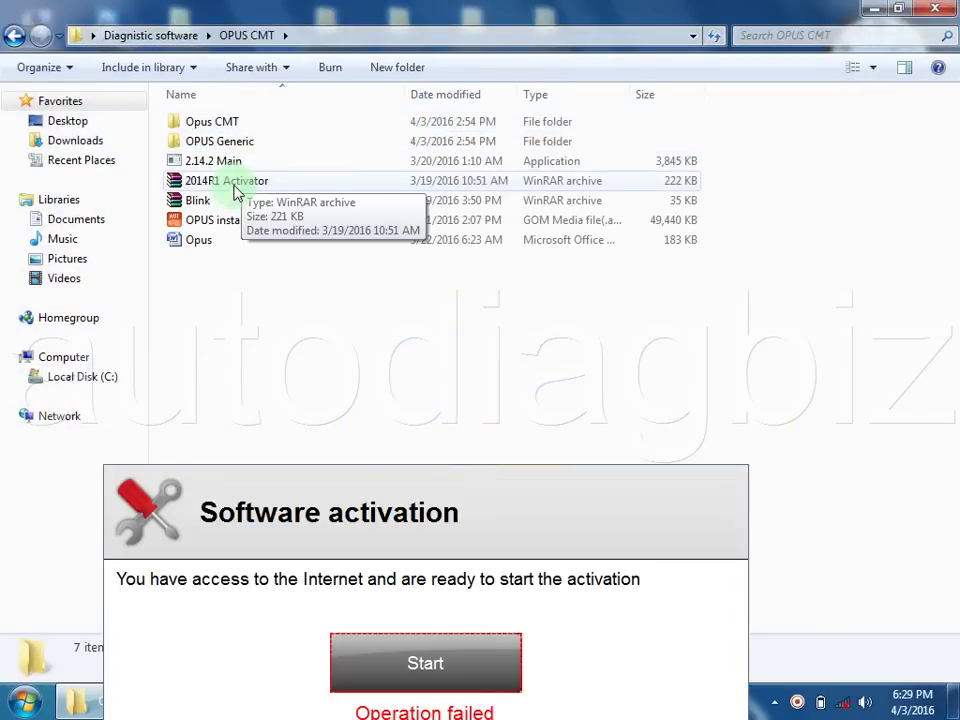
{"action": "left_click", "coordinate": [15, 37]}
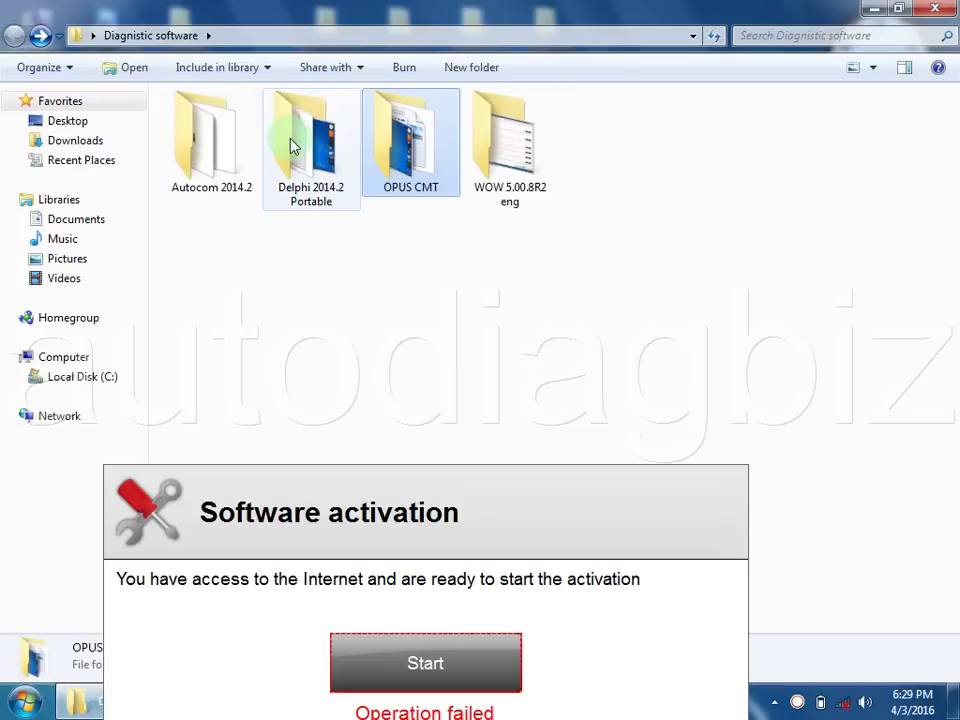
{"action": "left_click", "coordinate": [205, 135]}
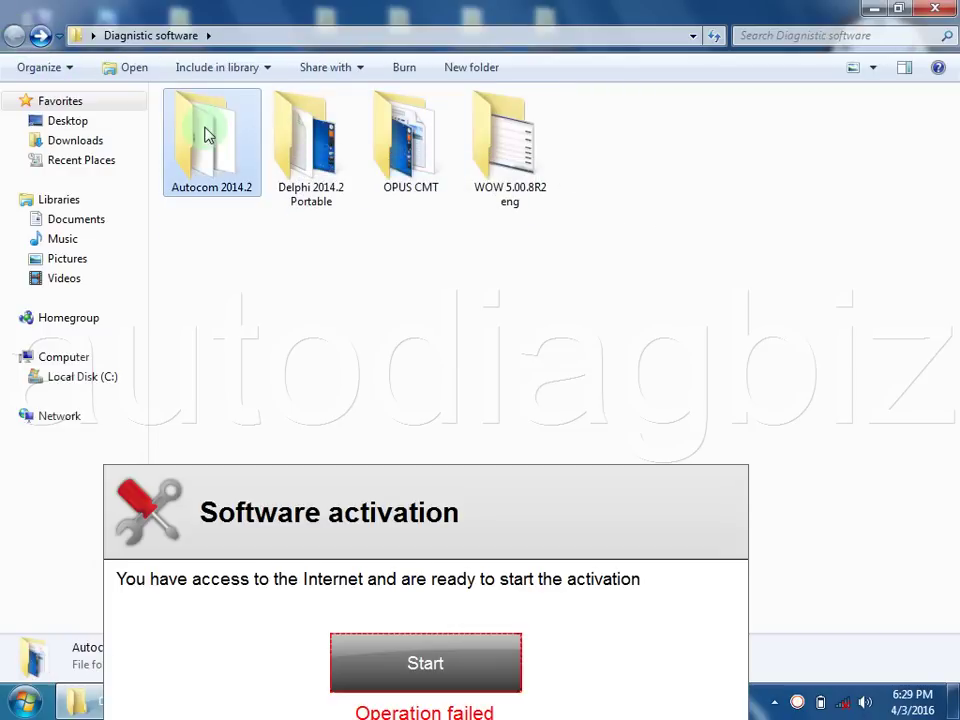
{"action": "double_click", "coordinate": [205, 135]}
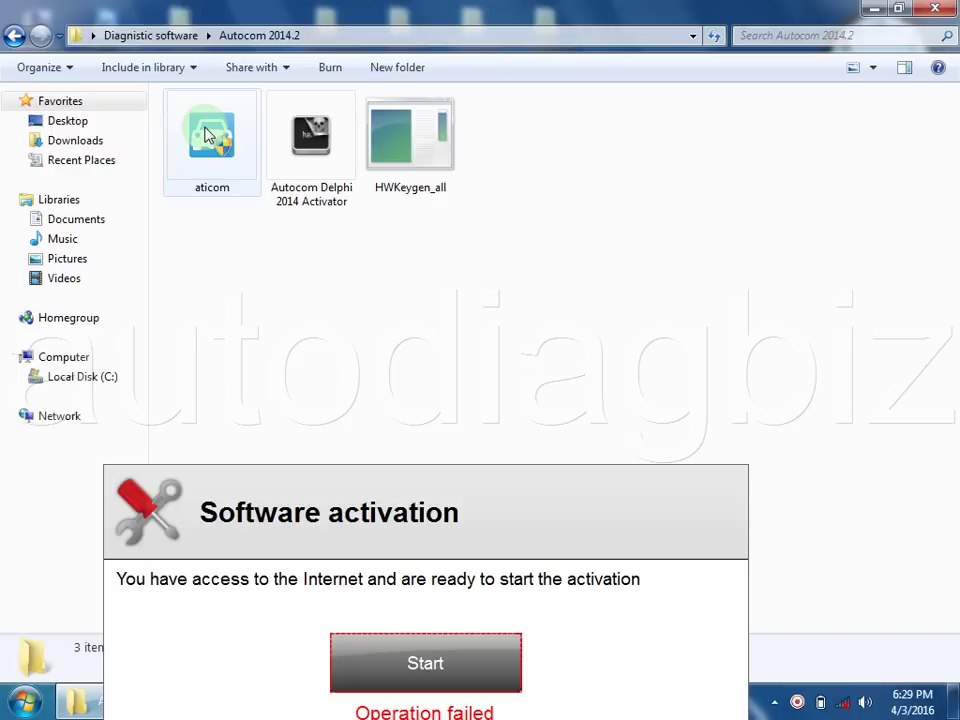
{"action": "left_click", "coordinate": [325, 145]}
{"action": "double_click", "coordinate": [325, 145]}
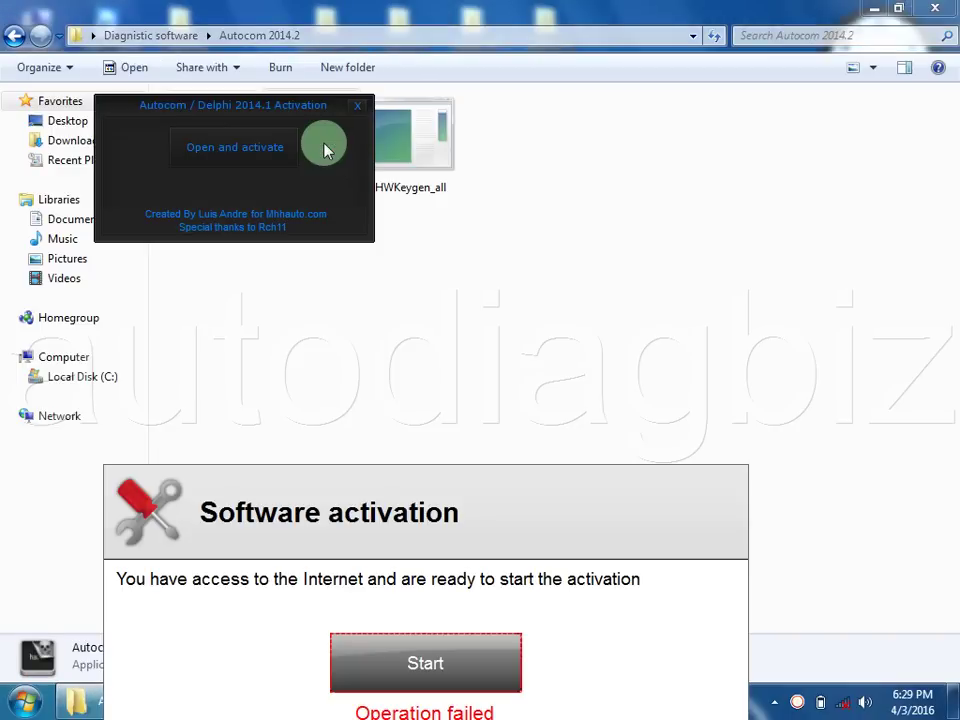
{"action": "left_click", "coordinate": [934, 10]}
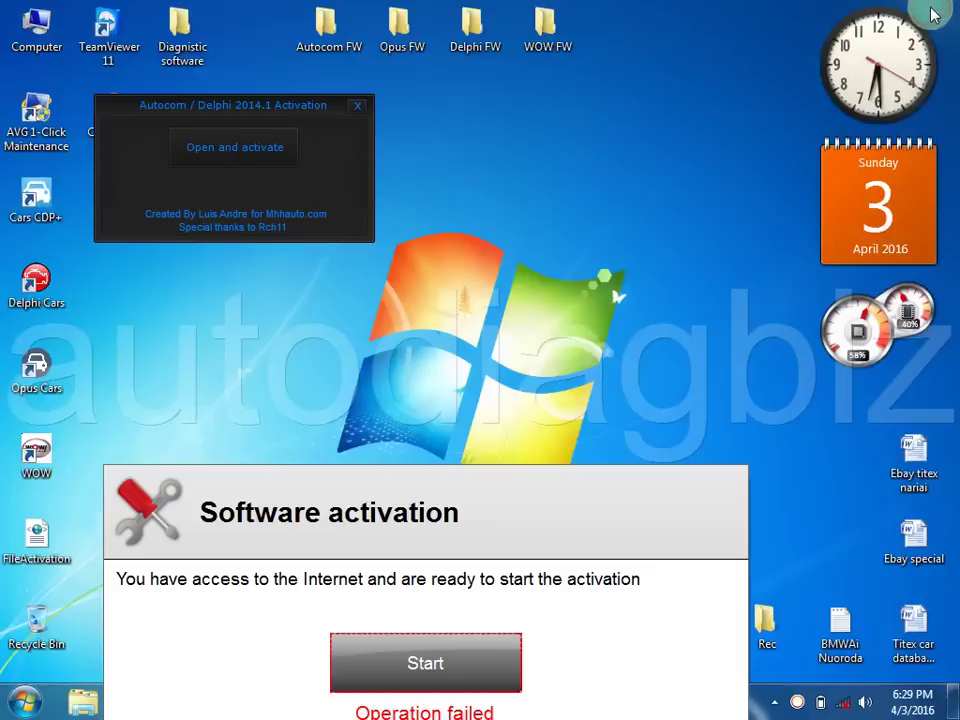
Process the desktop FileActivation file with the activator and close the activator.
{"action": "left_click", "coordinate": [264, 150]}
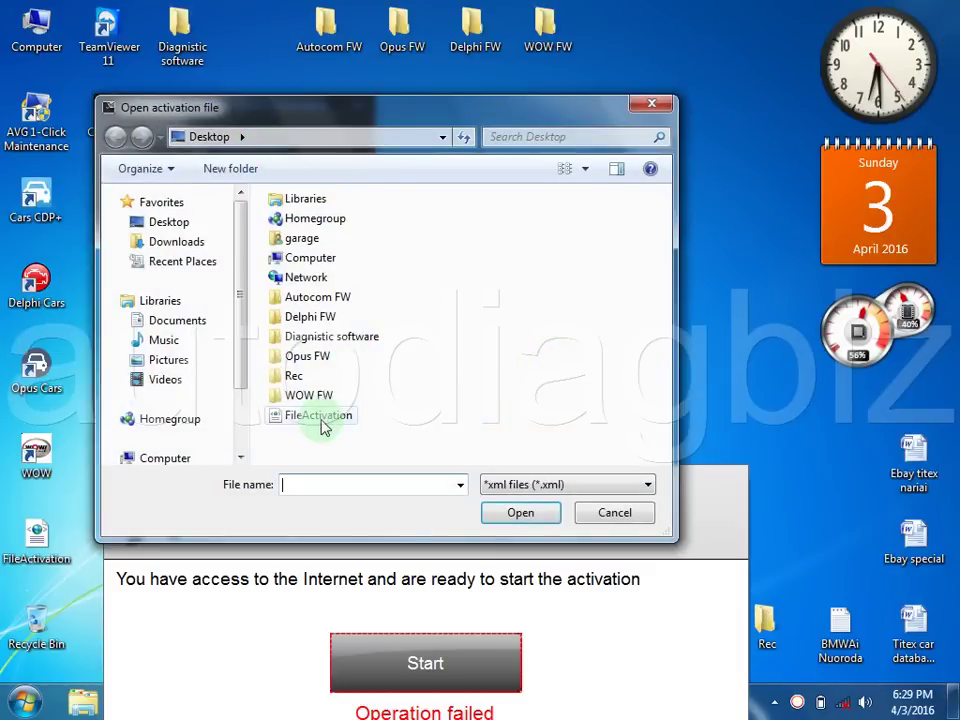
{"action": "left_click", "coordinate": [322, 416]}
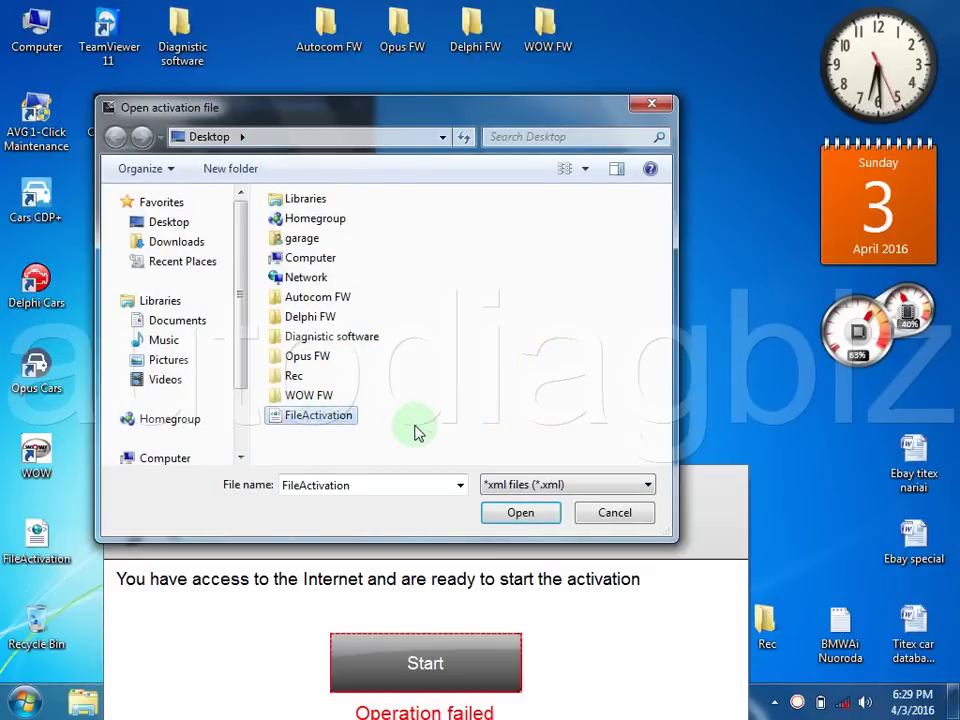
{"action": "left_click", "coordinate": [514, 512]}
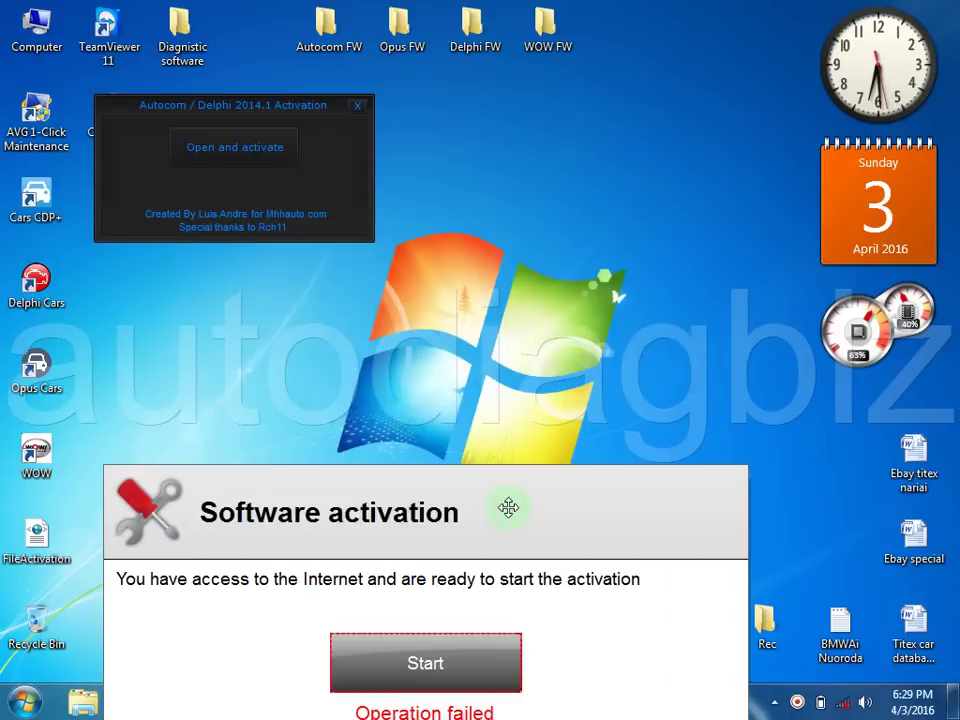
{"action": "left_click", "coordinate": [359, 107]}
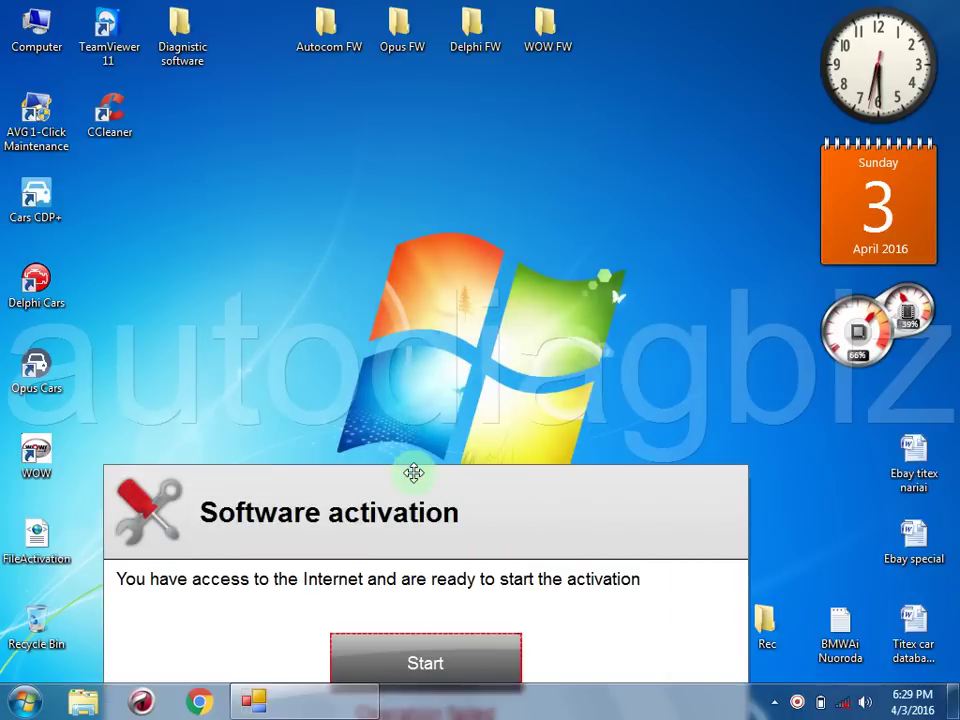
Bring the activation window back into view, restart the activation and load the activated FileActivation file from the desktop.
{"action": "left_click_drag", "start_coordinate": [412, 498], "coordinate": [429, 139]}
{"action": "left_click", "coordinate": [450, 289]}
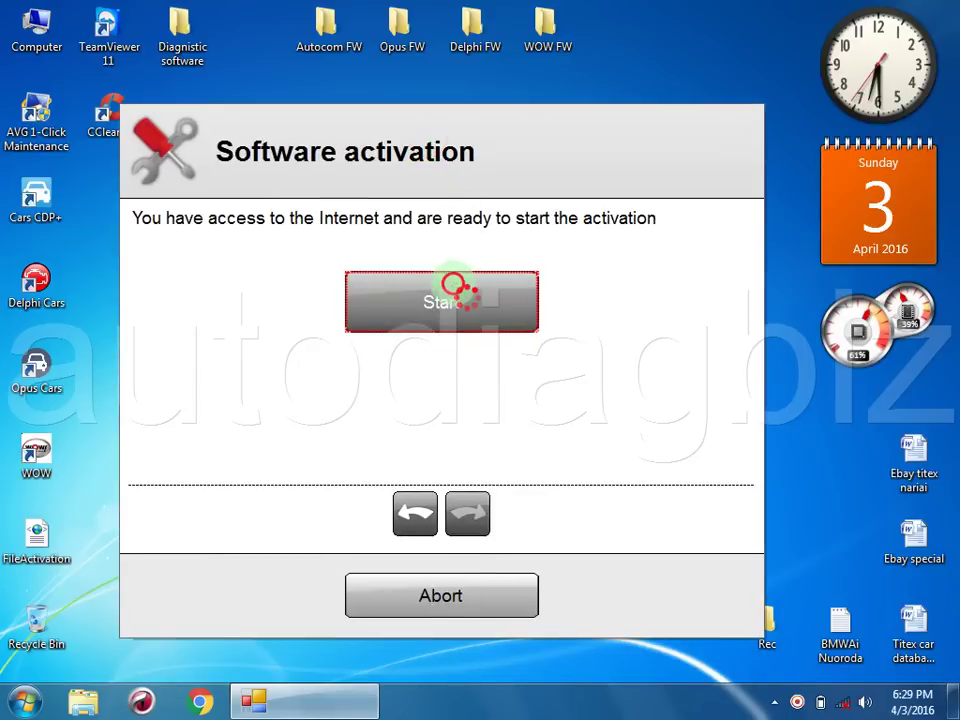
{"action": "left_click", "coordinate": [601, 407]}
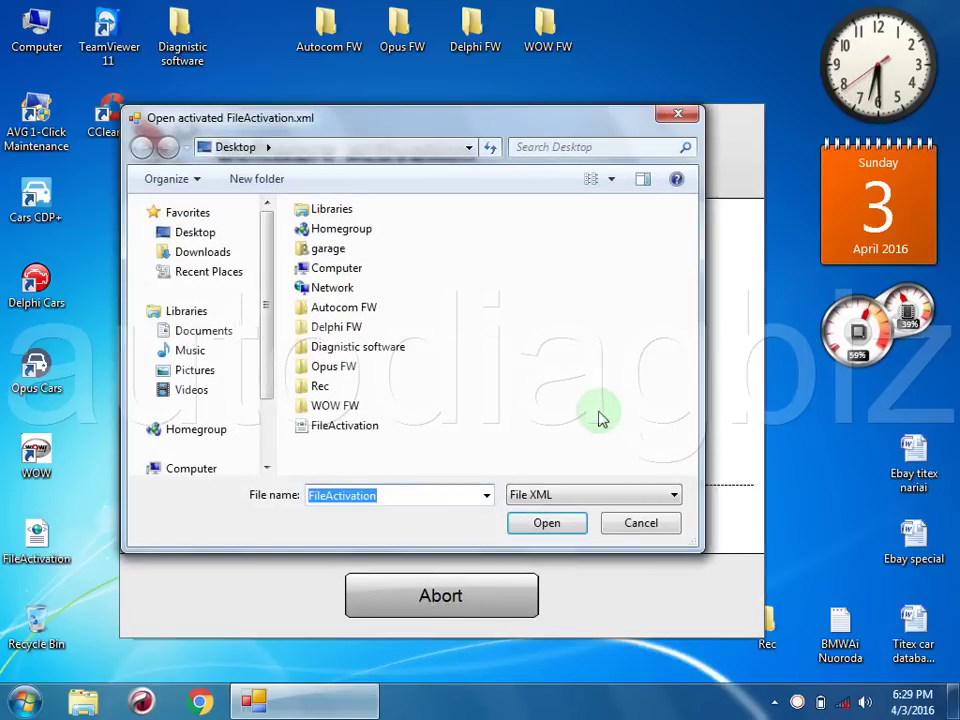
{"action": "left_click", "coordinate": [368, 427]}
{"action": "left_click", "coordinate": [525, 522]}
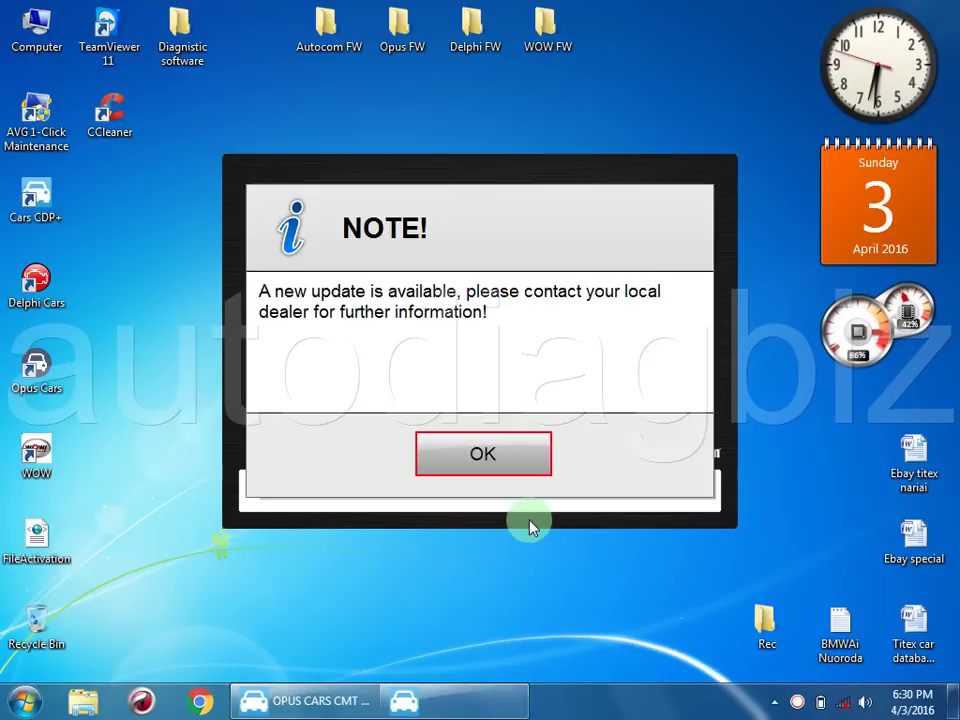
Dismiss the Opus update notice, accept the Adobe Acrobat Reader licence agreement and close the Mobile Link message.
{"action": "left_click", "coordinate": [481, 458]}
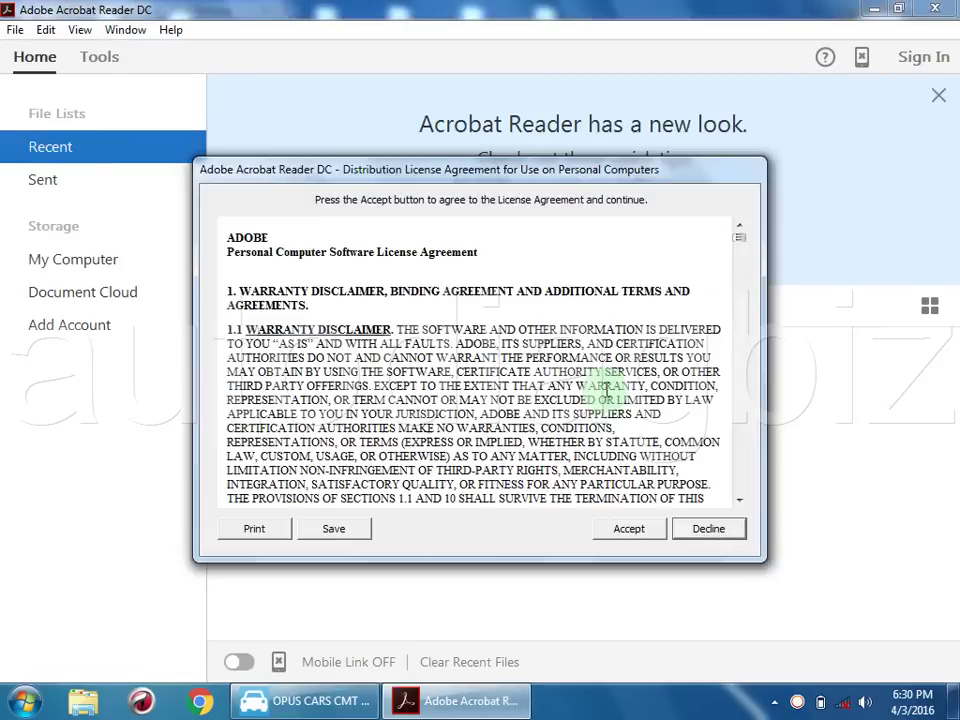
{"action": "left_click", "coordinate": [630, 533]}
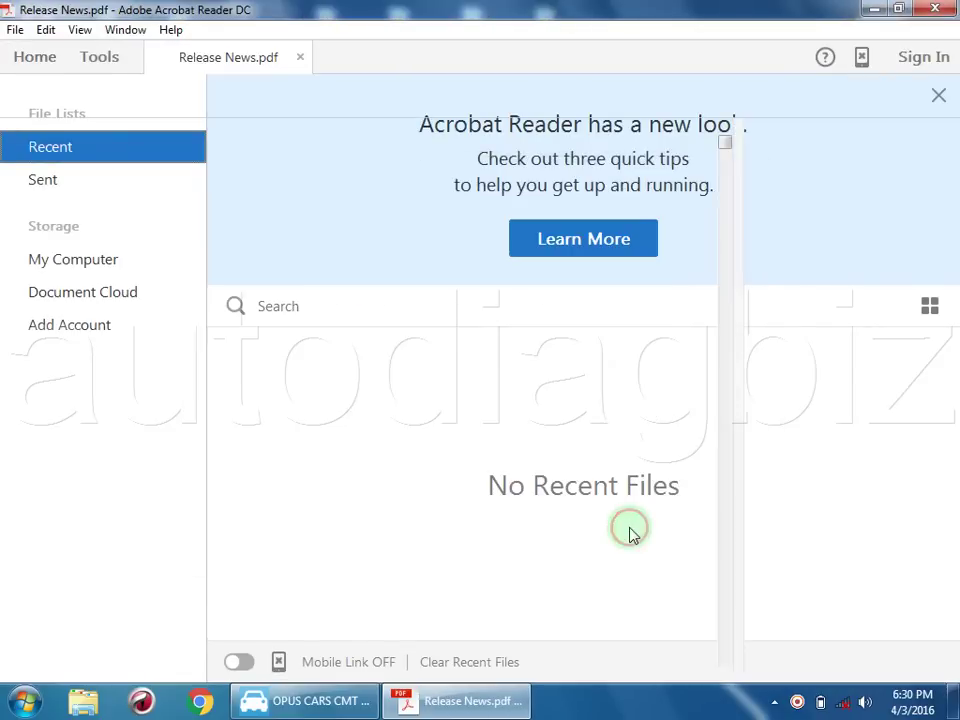
{"action": "left_click", "coordinate": [739, 402]}
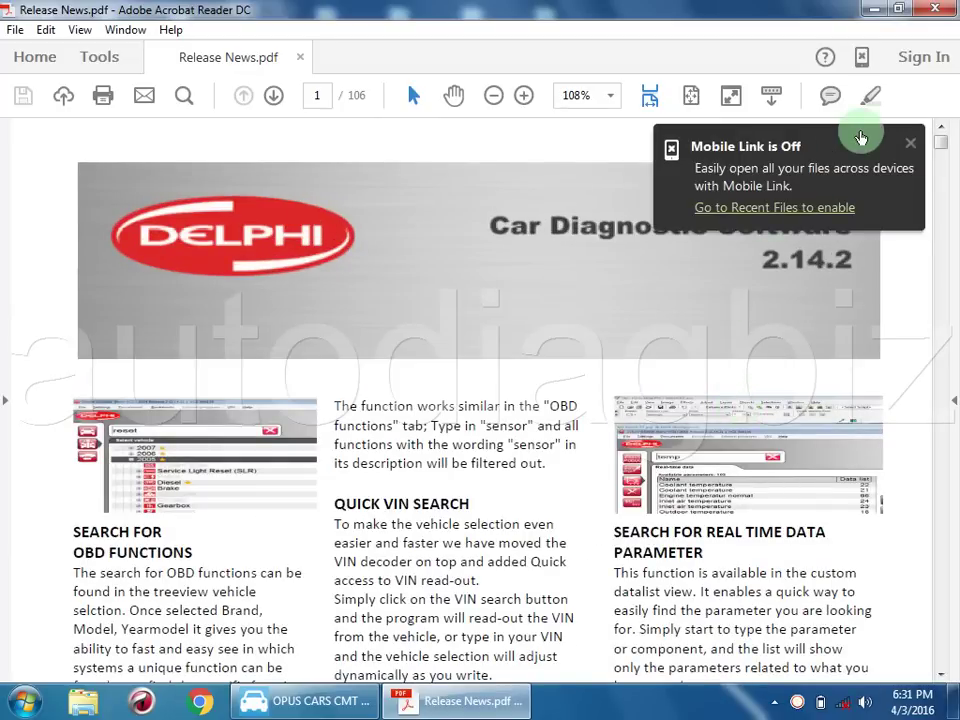
{"action": "left_click", "coordinate": [910, 143]}
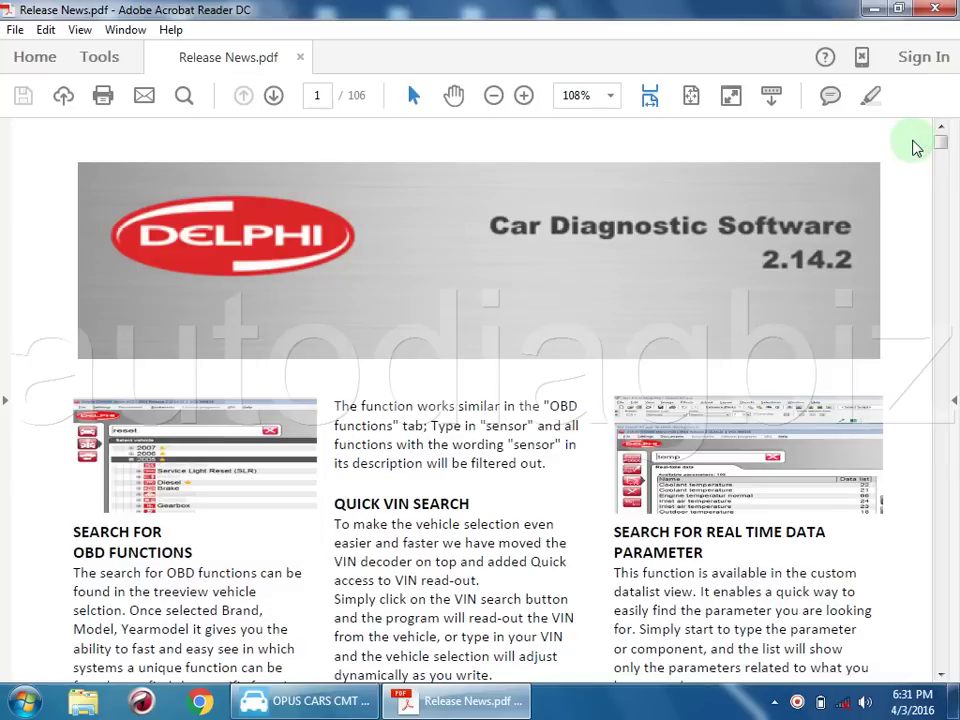
Skim through Release News.pdf, dismiss the Acrobat Reader introduction and close the reader.
{"action": "left_click_drag", "start_coordinate": [940, 150], "coordinate": [939, 204]}
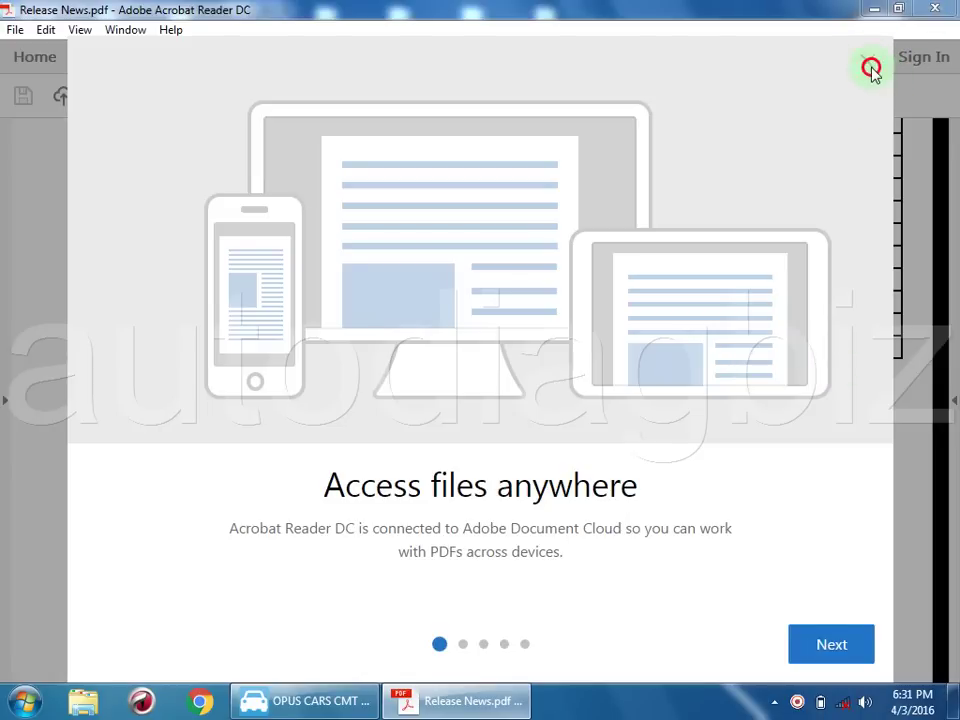
{"action": "left_click", "coordinate": [867, 63]}
{"action": "left_click", "coordinate": [948, 9]}
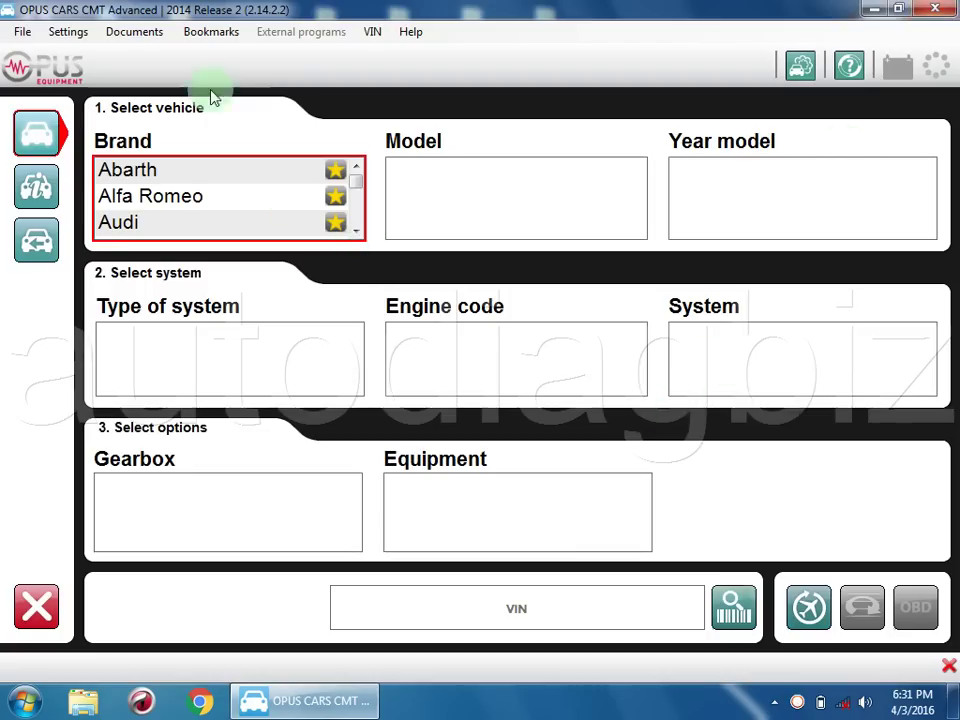
Open the hardware setup settings of OPUS CARS CMT Advanced.
{"action": "left_click", "coordinate": [71, 34]}
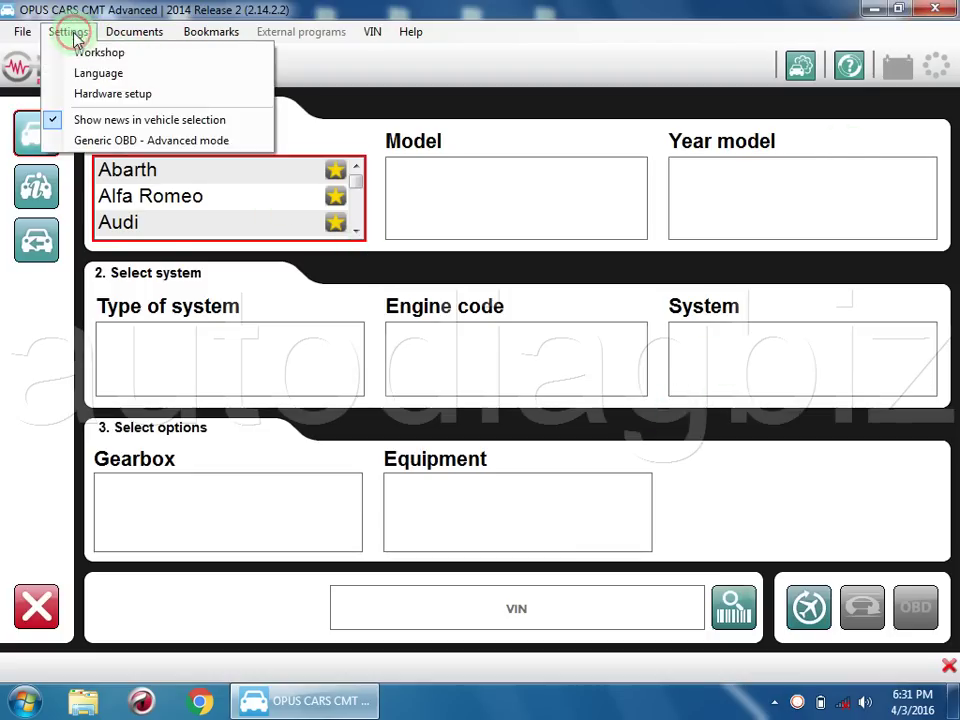
{"action": "left_click", "coordinate": [106, 94]}
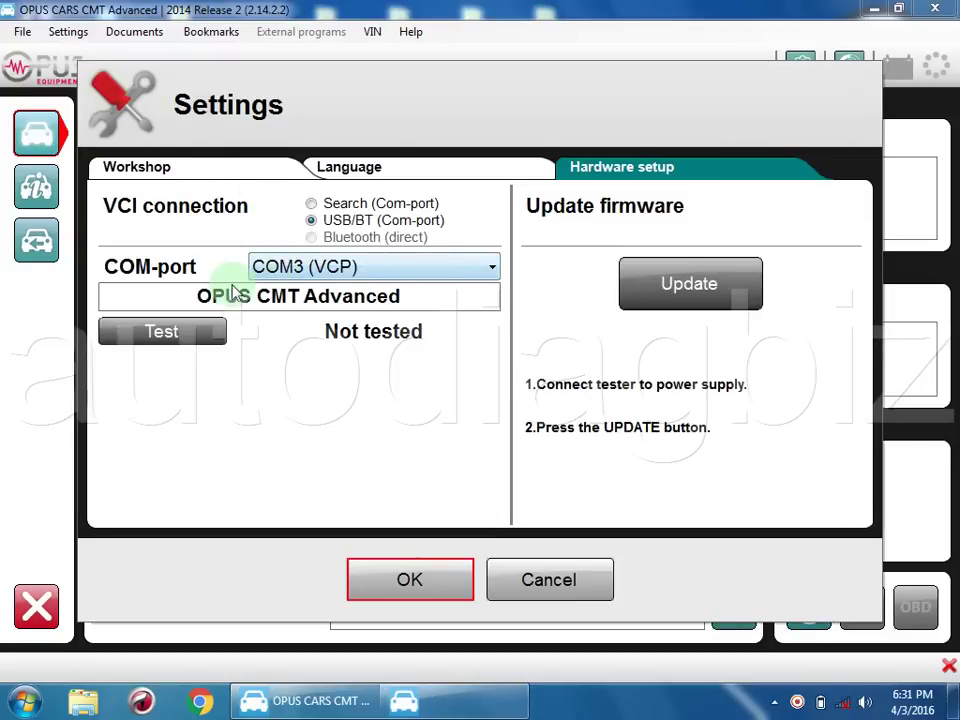
Test the VCI connection on COM3 (VCP) and accept the hardware settings.
{"action": "left_click", "coordinate": [170, 340]}
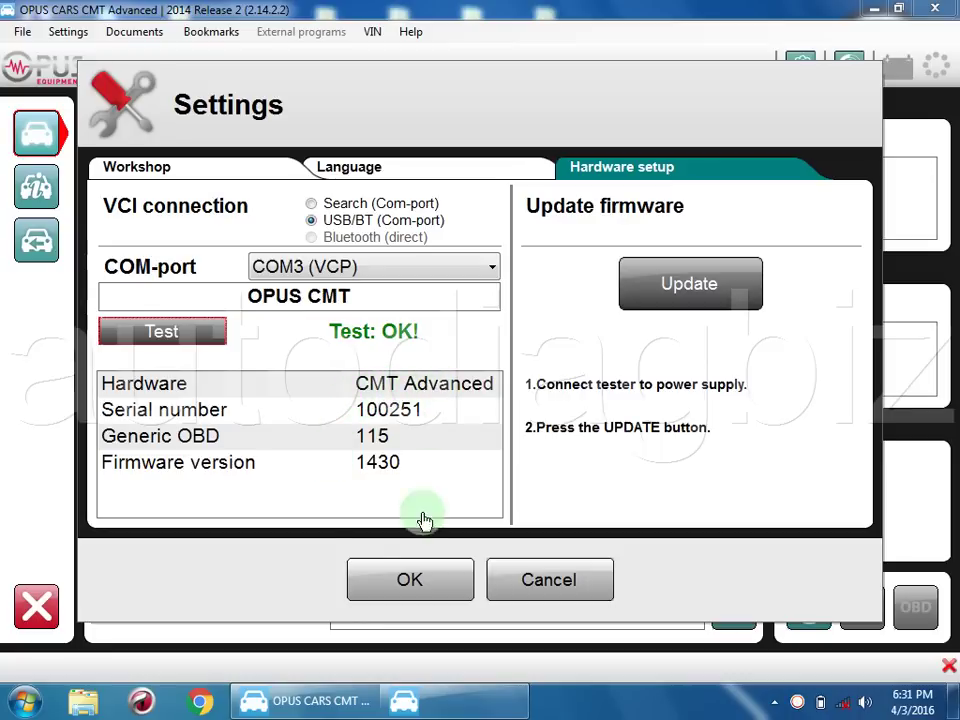
{"action": "left_click", "coordinate": [410, 578]}
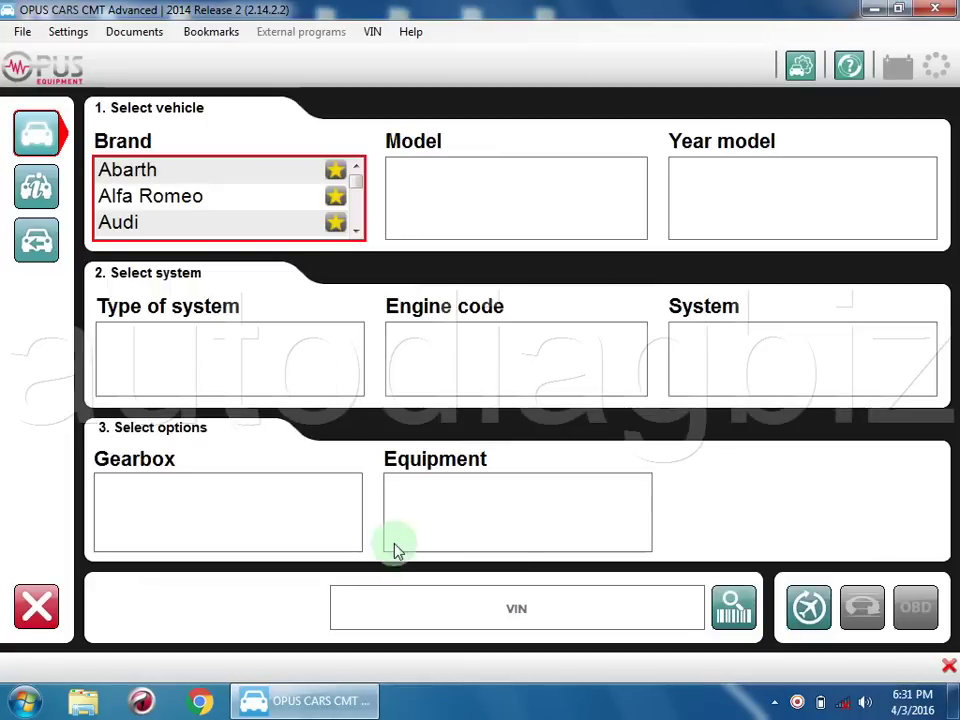
Select Renault as the vehicle brand.
{"action": "left_click", "coordinate": [355, 231]}
{"action": "left_click", "coordinate": [355, 231]}
{"action": "left_click", "coordinate": [355, 232]}
{"action": "left_click", "coordinate": [355, 232]}
{"action": "left_click", "coordinate": [355, 232]}
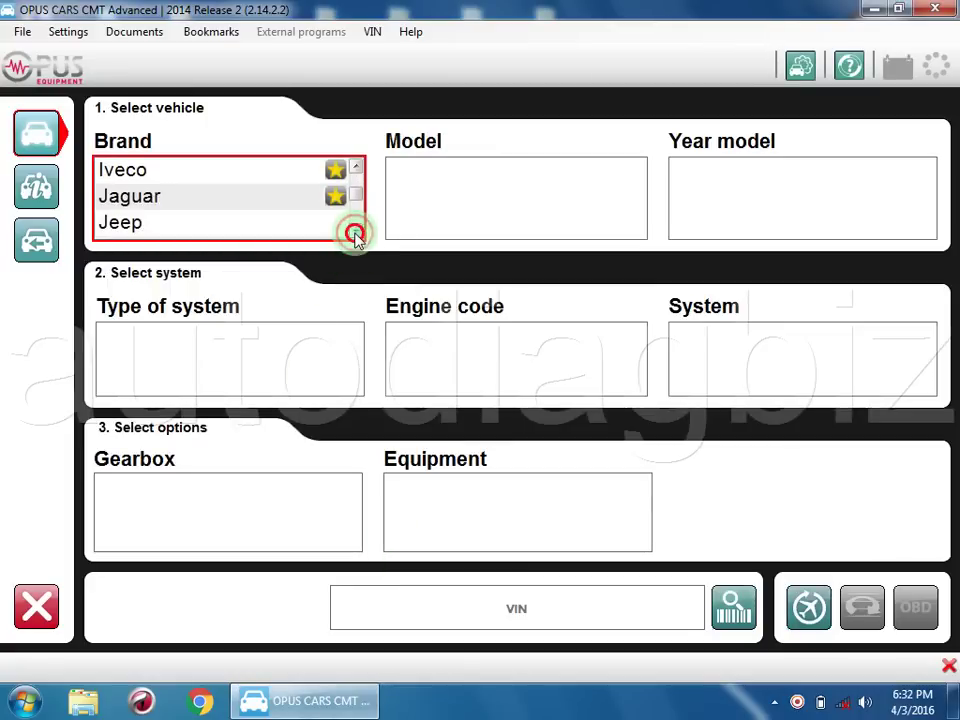
{"action": "left_click", "coordinate": [355, 232]}
{"action": "left_click", "coordinate": [355, 232]}
{"action": "left_click", "coordinate": [355, 232]}
{"action": "left_click", "coordinate": [355, 232]}
{"action": "left_click", "coordinate": [355, 232]}
{"action": "left_click", "coordinate": [355, 232]}
{"action": "left_click", "coordinate": [355, 232]}
{"action": "left_click", "coordinate": [355, 232]}
{"action": "left_click", "coordinate": [310, 228]}
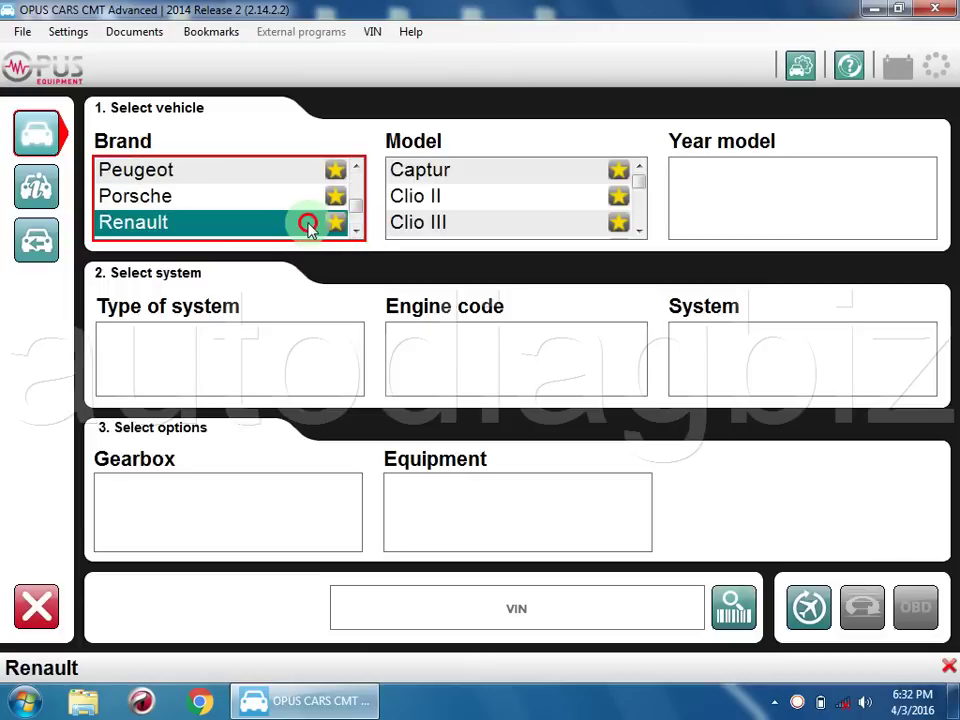
Select the Scenic model and the 2000 year model for the Renault.
{"action": "left_click", "coordinate": [637, 231]}
{"action": "left_click", "coordinate": [637, 231]}
{"action": "left_click", "coordinate": [637, 231]}
{"action": "left_click", "coordinate": [637, 231]}
{"action": "left_click", "coordinate": [637, 231]}
{"action": "left_click", "coordinate": [637, 231]}
{"action": "left_click", "coordinate": [637, 231]}
{"action": "left_click", "coordinate": [637, 231]}
{"action": "left_click", "coordinate": [637, 231]}
{"action": "left_click", "coordinate": [637, 231]}
{"action": "left_click", "coordinate": [637, 231]}
{"action": "left_click", "coordinate": [637, 231]}
{"action": "left_click", "coordinate": [637, 231]}
{"action": "left_click", "coordinate": [637, 231]}
{"action": "left_click", "coordinate": [637, 231]}
{"action": "left_click", "coordinate": [637, 231]}
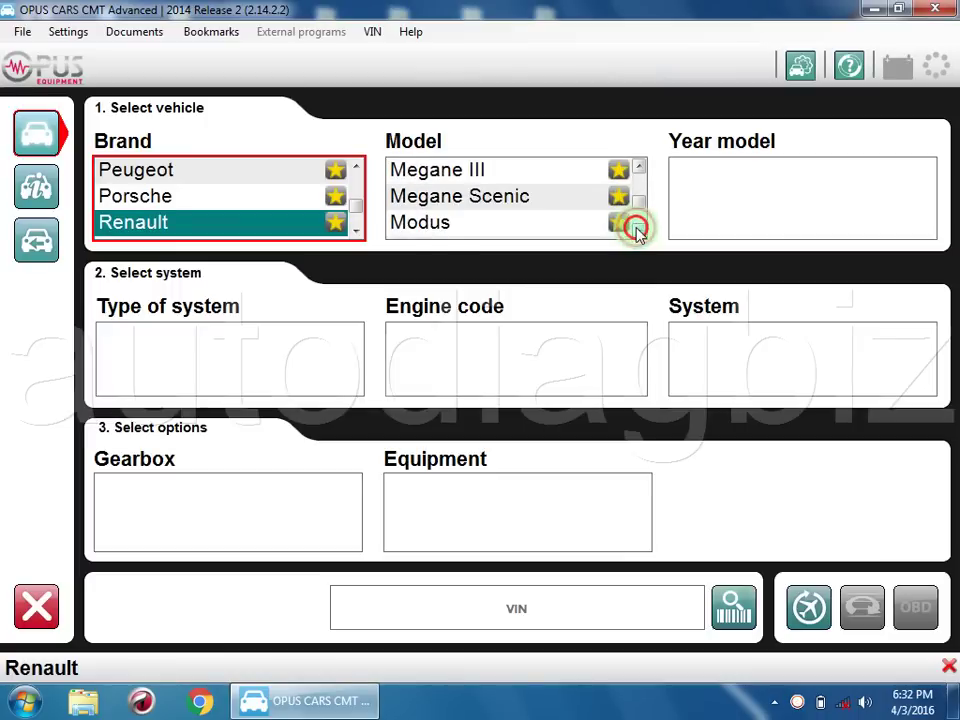
{"action": "left_click", "coordinate": [637, 231]}
{"action": "left_click", "coordinate": [637, 231]}
{"action": "left_click", "coordinate": [637, 231]}
{"action": "left_click", "coordinate": [637, 231]}
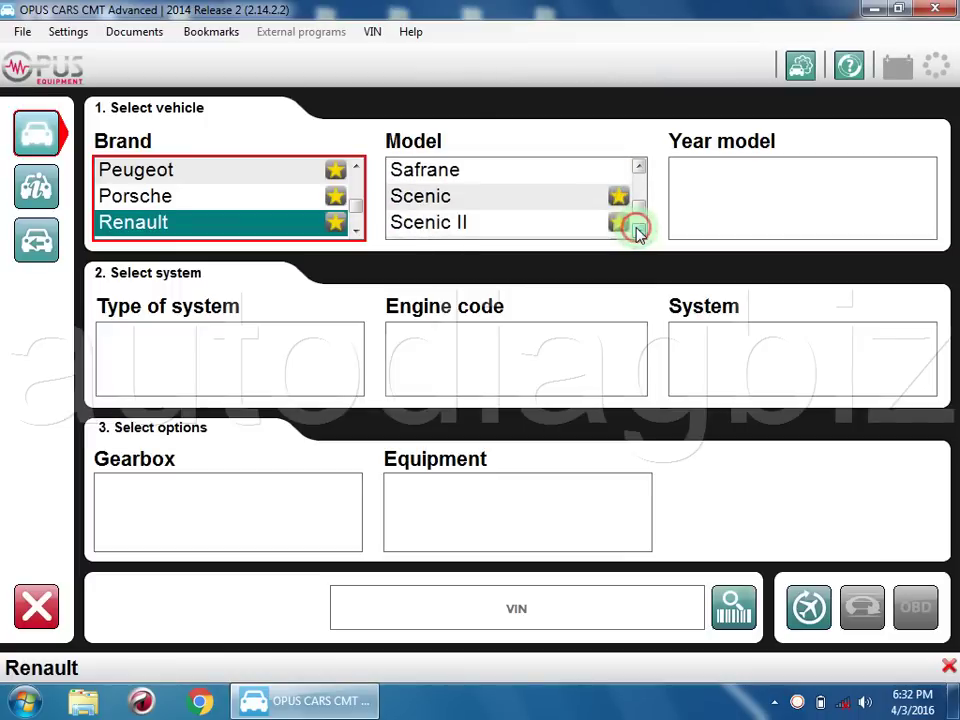
{"action": "left_click", "coordinate": [580, 200]}
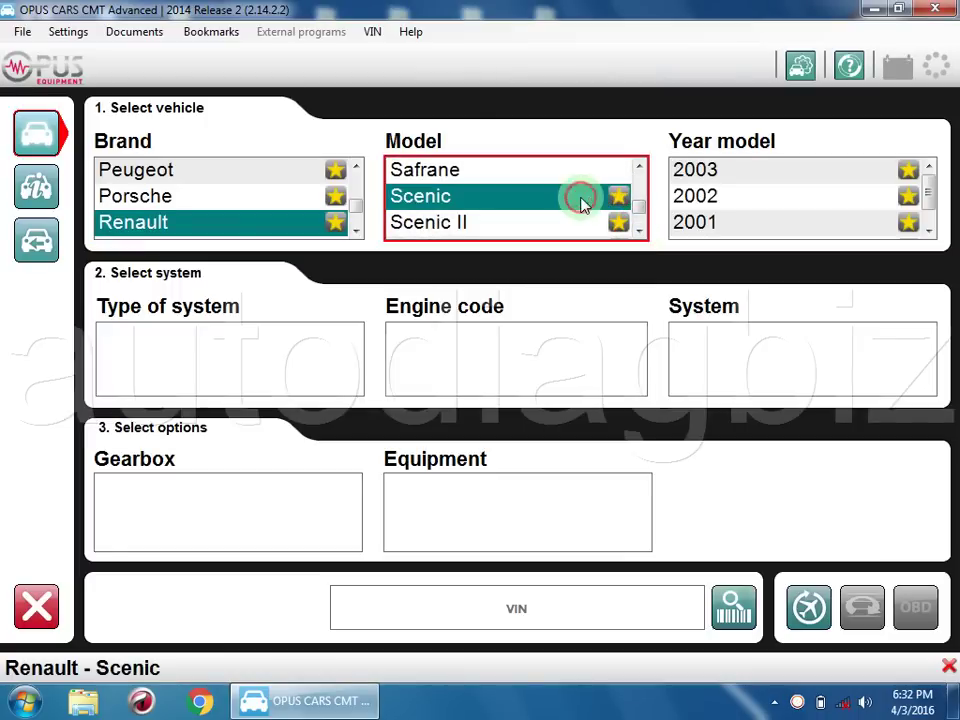
{"action": "left_click", "coordinate": [927, 231]}
{"action": "left_click", "coordinate": [860, 218]}
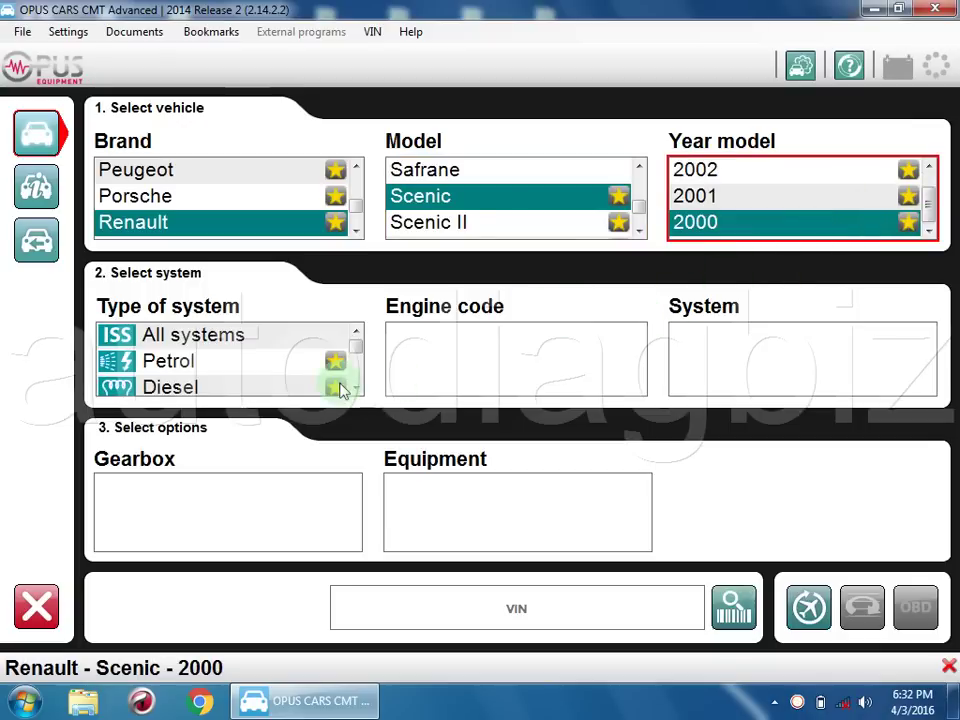
Choose the Petrol system with the K4J 750 1.4L engine and connect to the vehicle through OBD.
{"action": "left_click", "coordinate": [301, 366]}
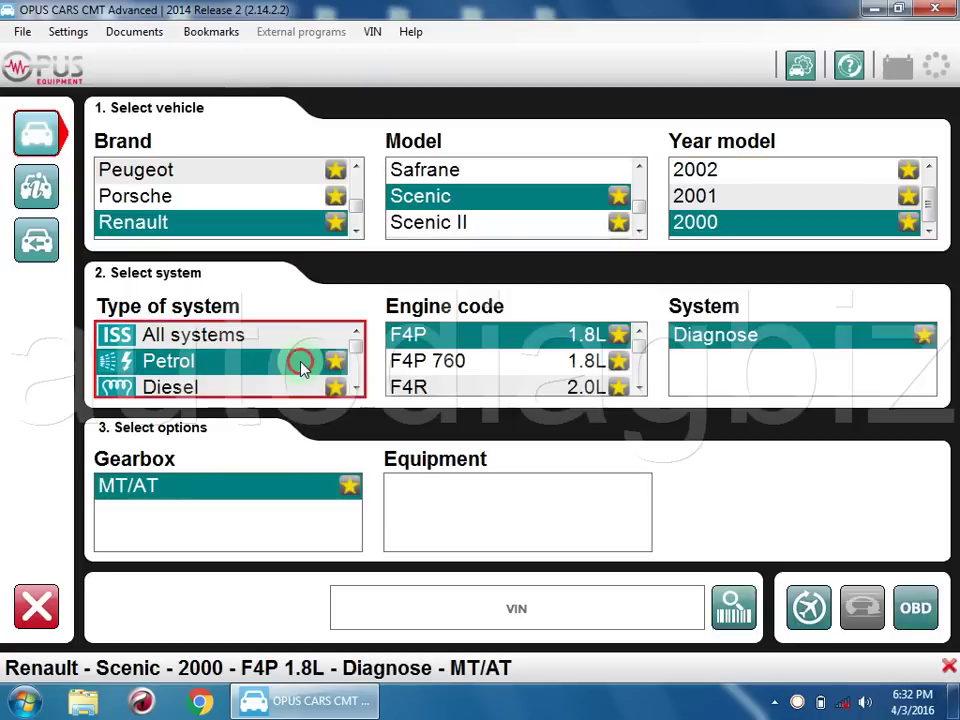
{"action": "left_click", "coordinate": [639, 388]}
{"action": "left_click", "coordinate": [564, 389]}
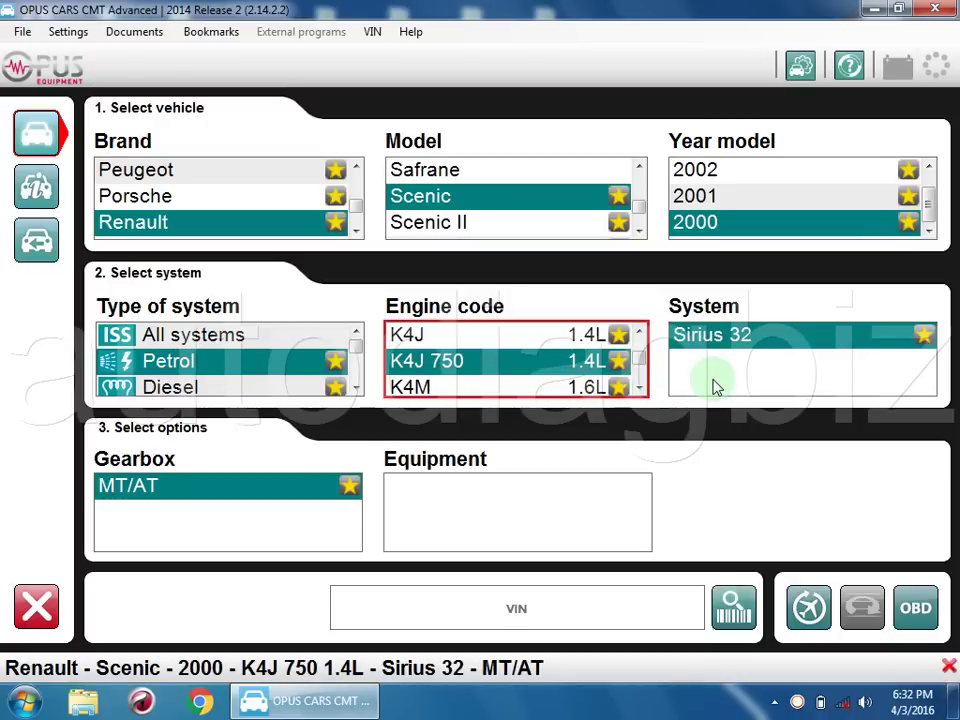
{"action": "left_click", "coordinate": [916, 609]}
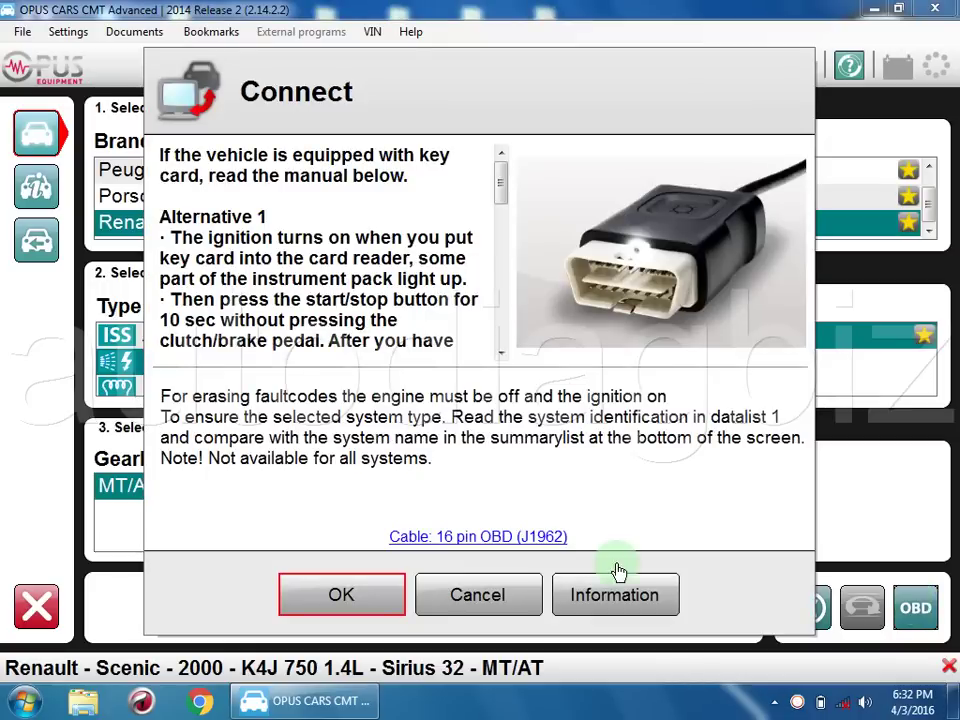
{"action": "left_click", "coordinate": [343, 588]}
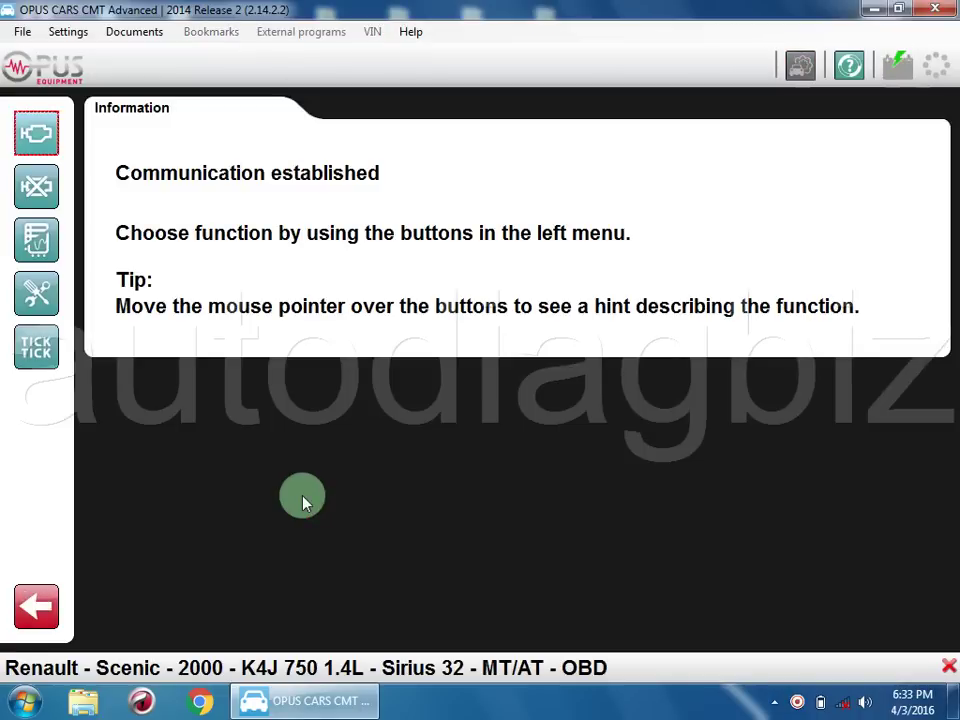
Look through the available basic adjustment tests and the component activation list.
{"action": "left_click", "coordinate": [38, 292]}
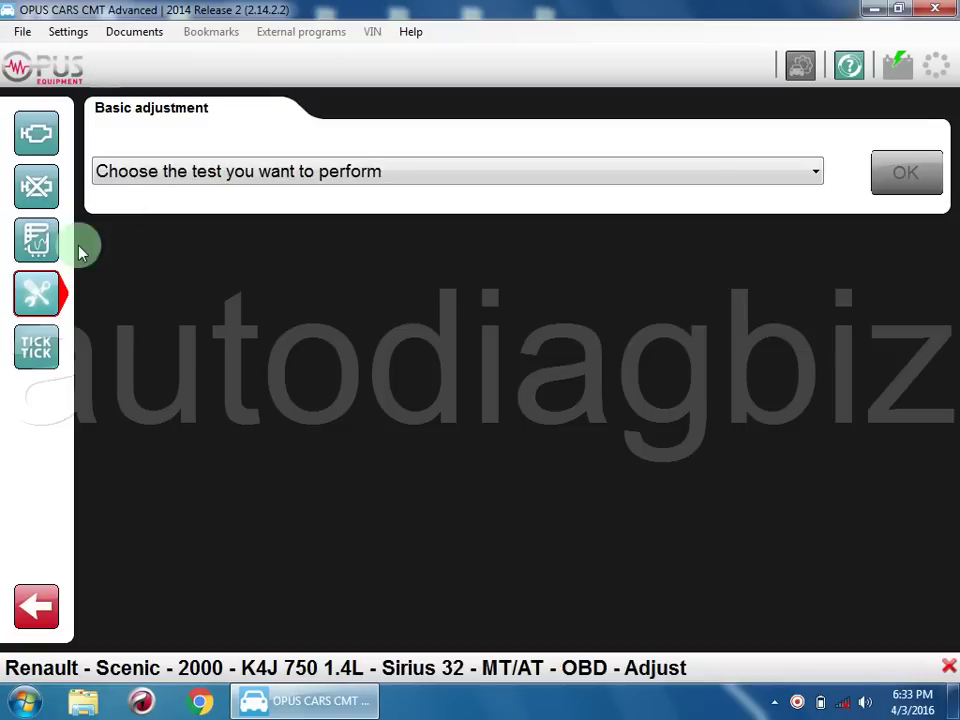
{"action": "left_click", "coordinate": [157, 178]}
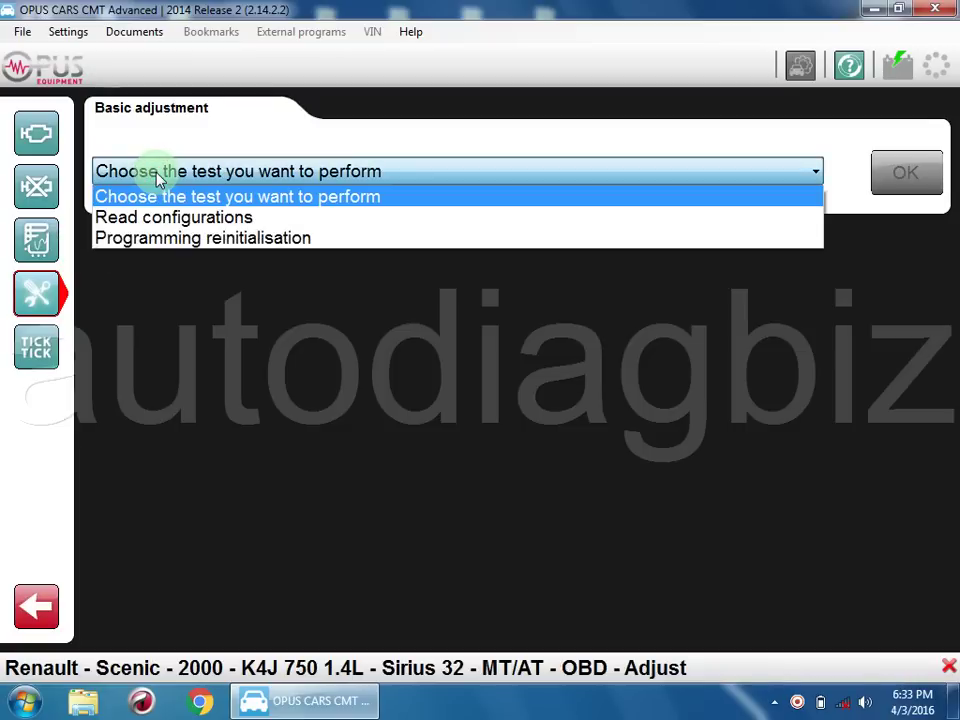
{"action": "left_click", "coordinate": [36, 343]}
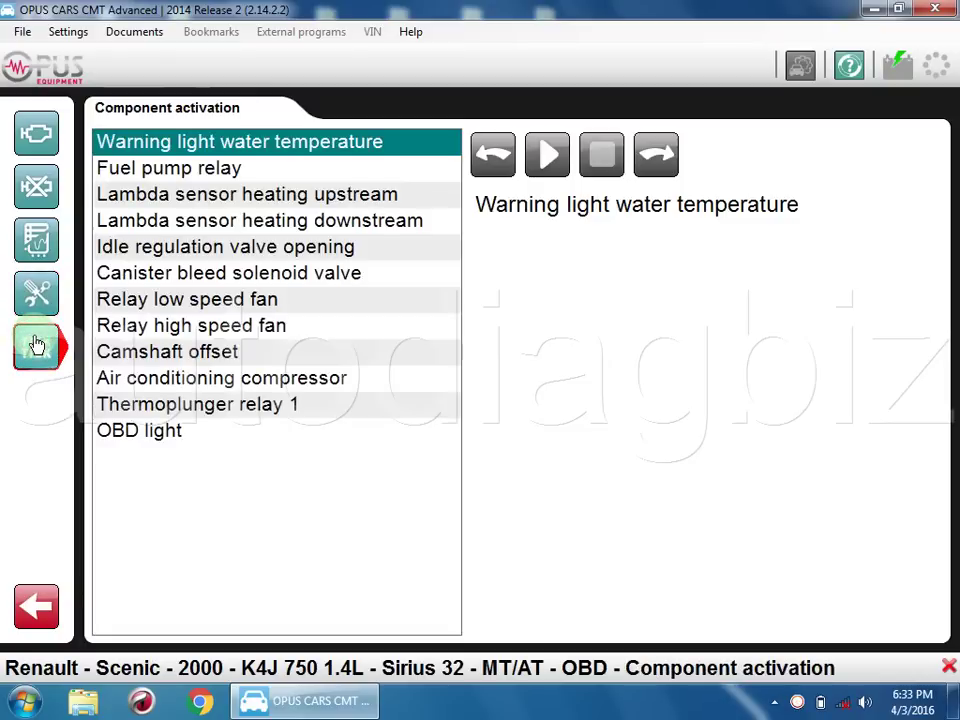
View the engine's real-time data, going to Data list 14 and stepping through to Data list 22.
{"action": "left_click", "coordinate": [36, 243]}
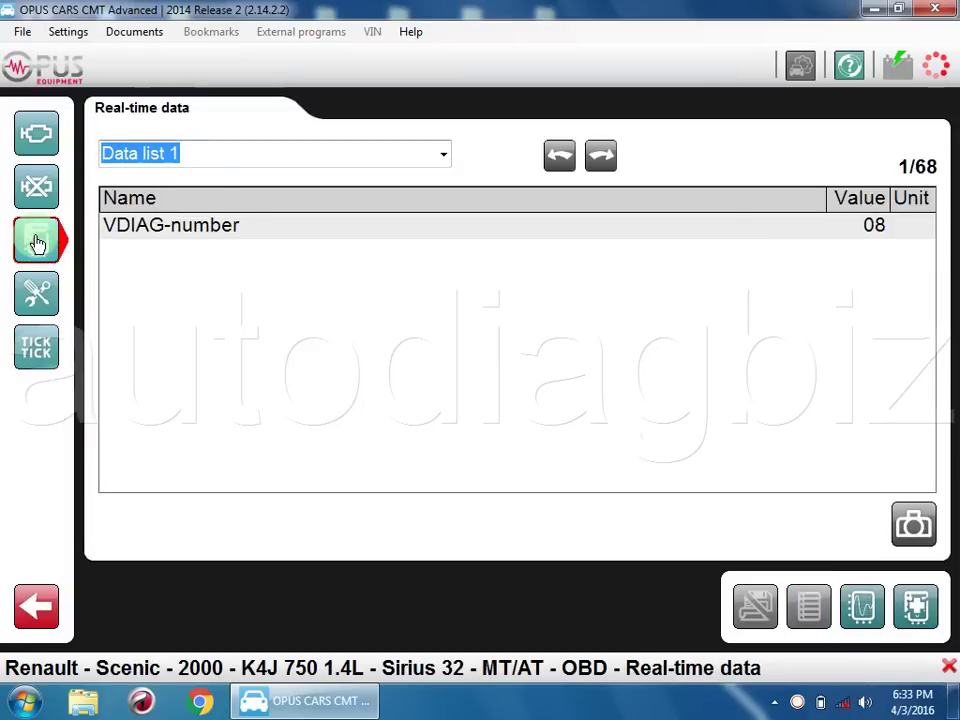
{"action": "left_click", "coordinate": [442, 157]}
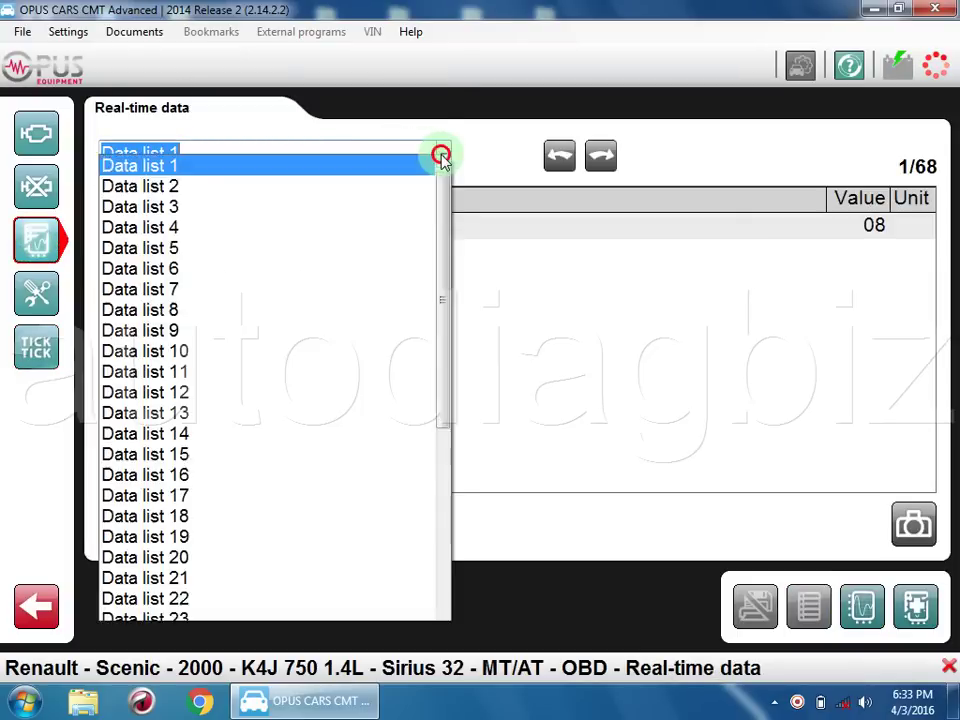
{"action": "left_click", "coordinate": [168, 286]}
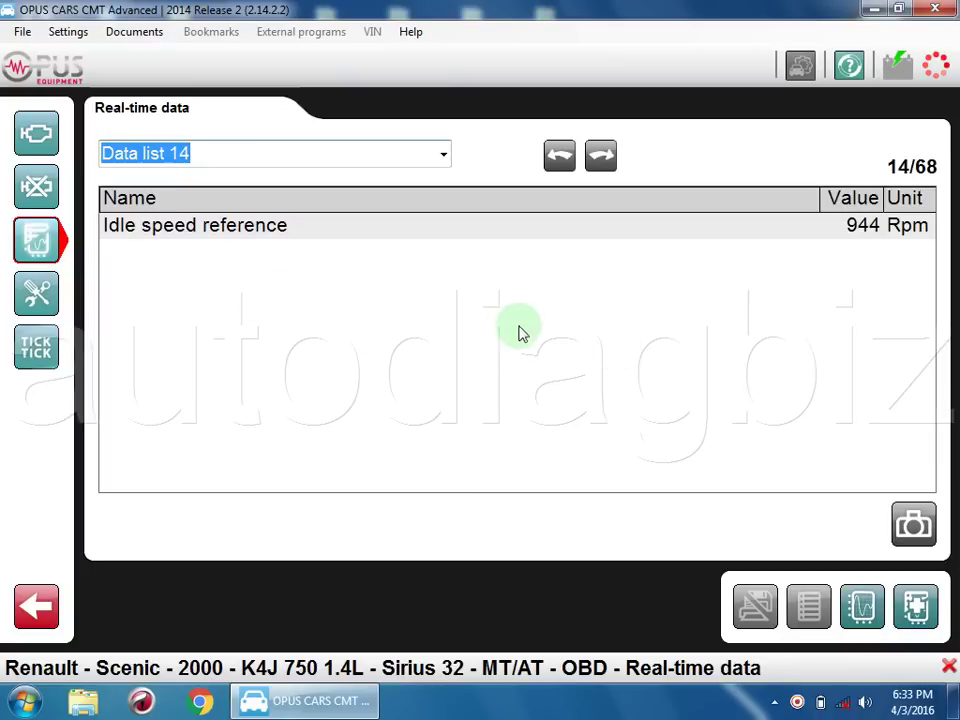
{"action": "left_click", "coordinate": [603, 156]}
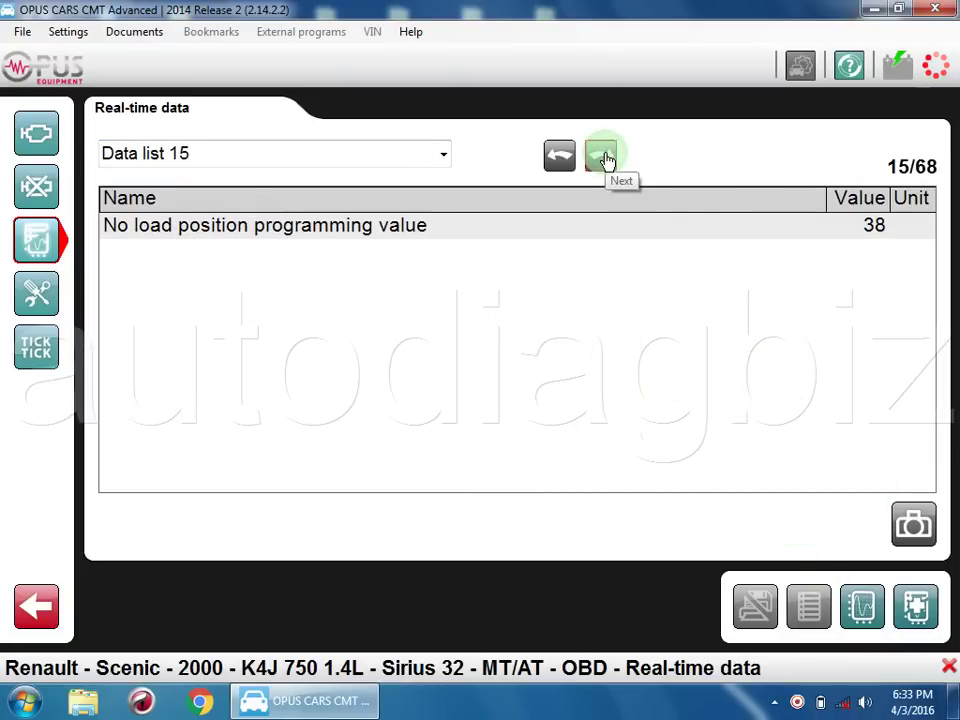
{"action": "left_click", "coordinate": [603, 156]}
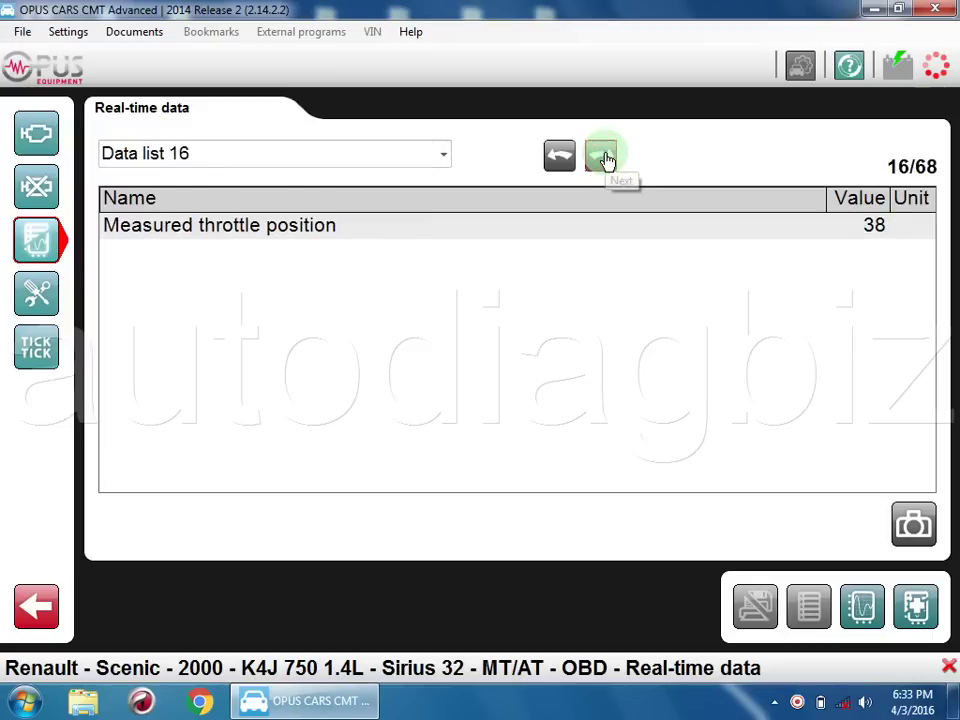
{"action": "left_click", "coordinate": [603, 156]}
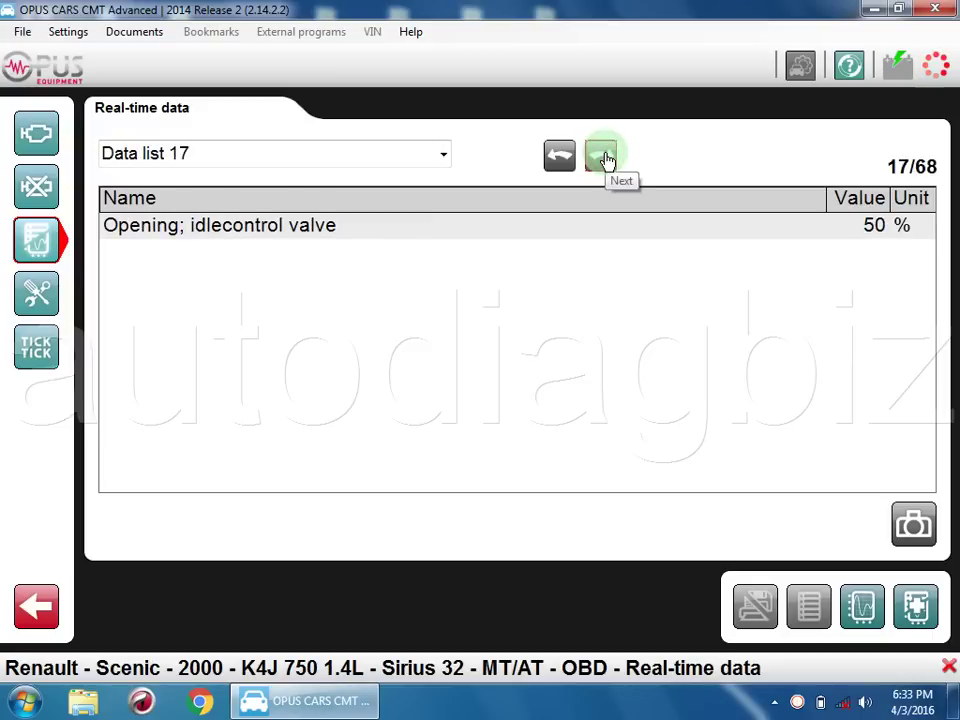
{"action": "left_click", "coordinate": [603, 156]}
{"action": "left_click", "coordinate": [603, 156]}
{"action": "left_click", "coordinate": [603, 156]}
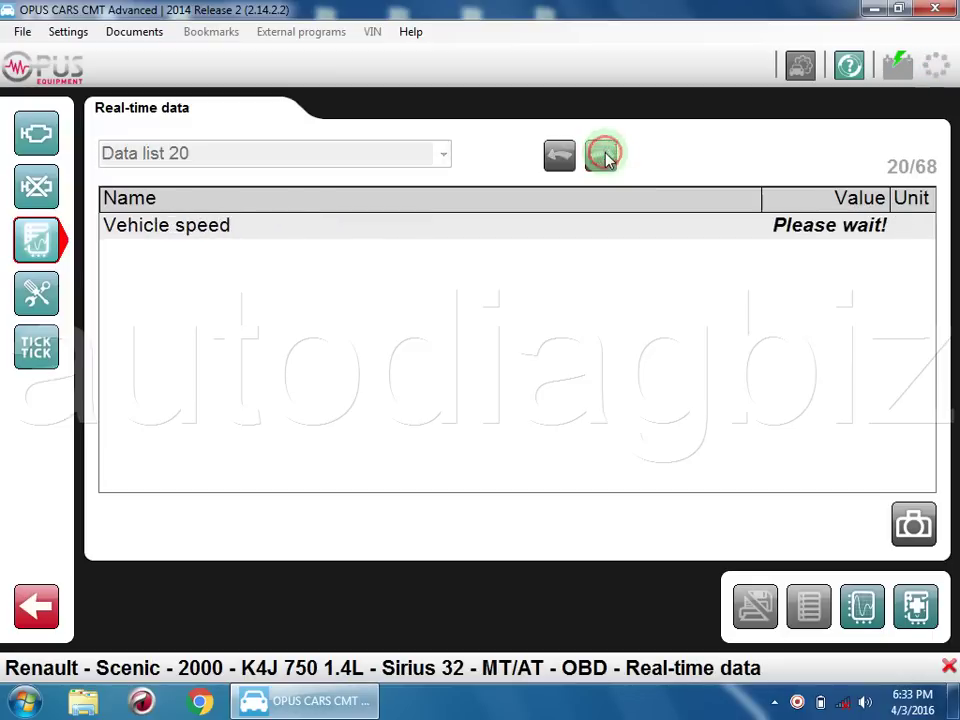
{"action": "left_click", "coordinate": [603, 156]}
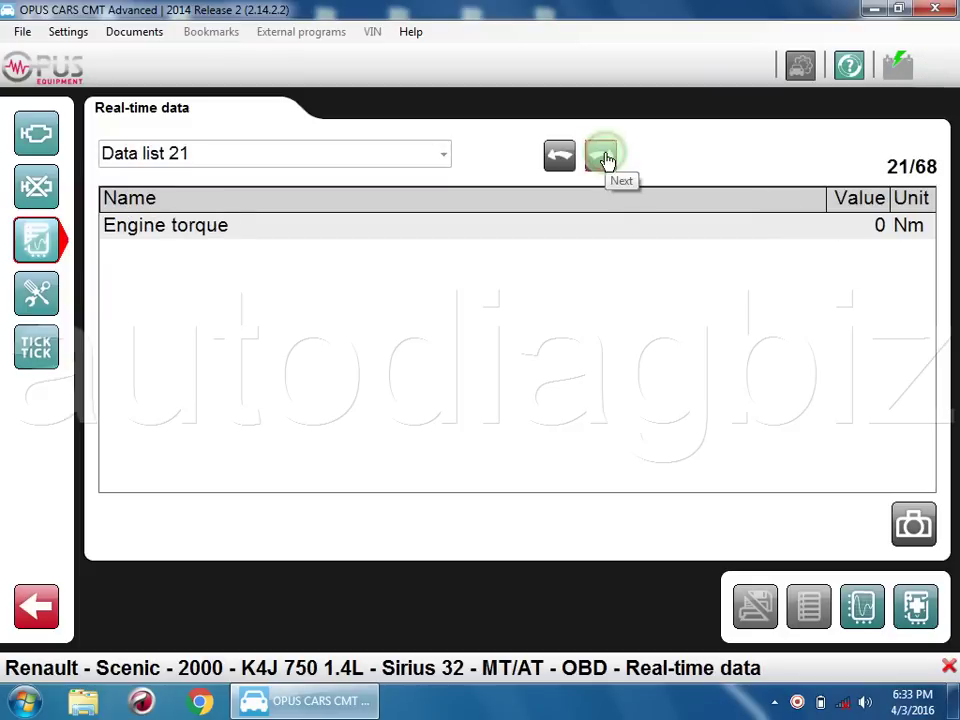
{"action": "left_click", "coordinate": [603, 156]}
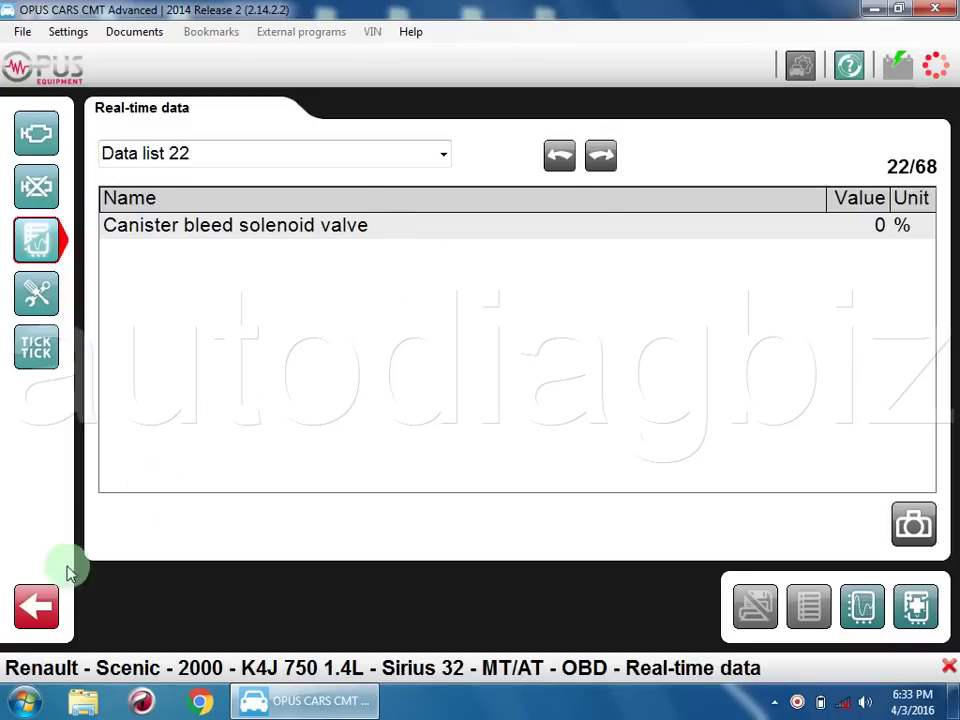
Leave the real-time data, end the OBD session and exit the Opus software.
{"action": "left_click", "coordinate": [40, 604]}
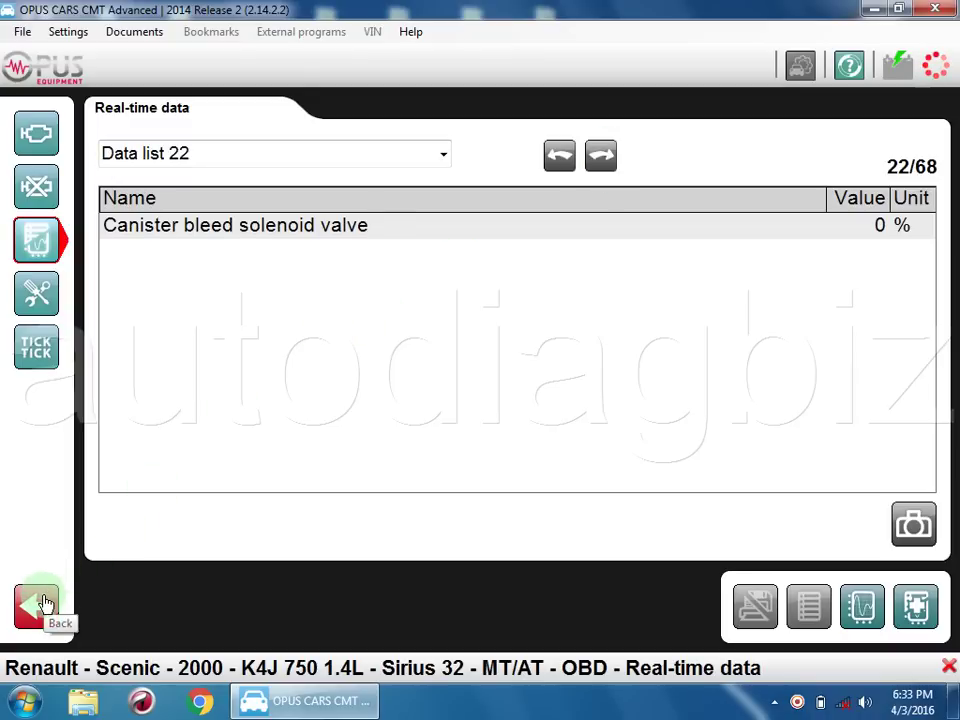
{"action": "left_click", "coordinate": [44, 603]}
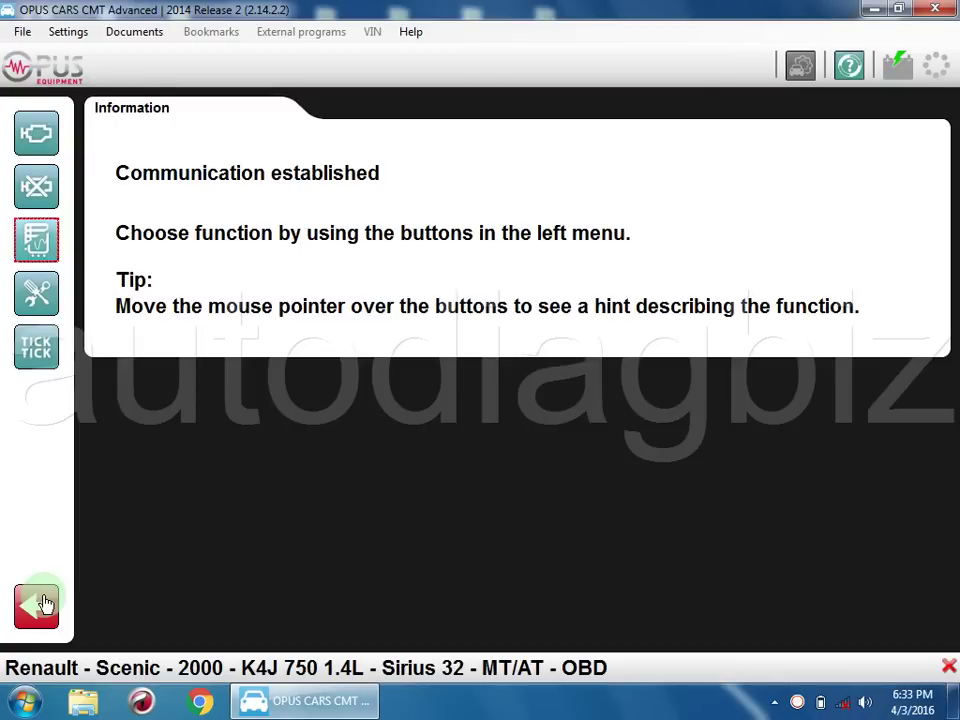
{"action": "left_click", "coordinate": [44, 603]}
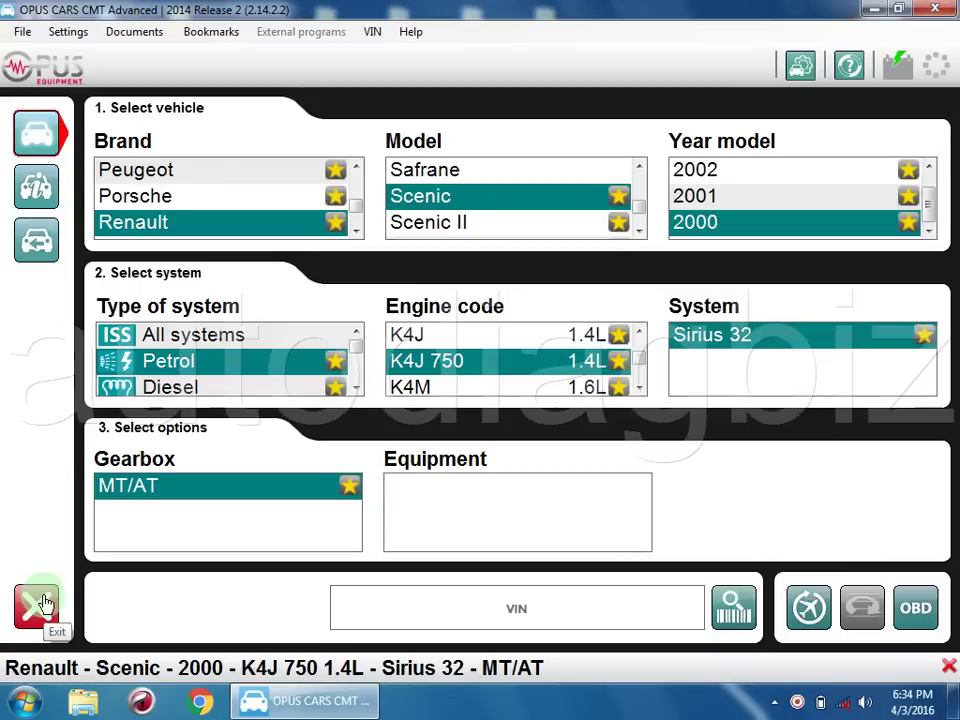
{"action": "left_click", "coordinate": [37, 610]}
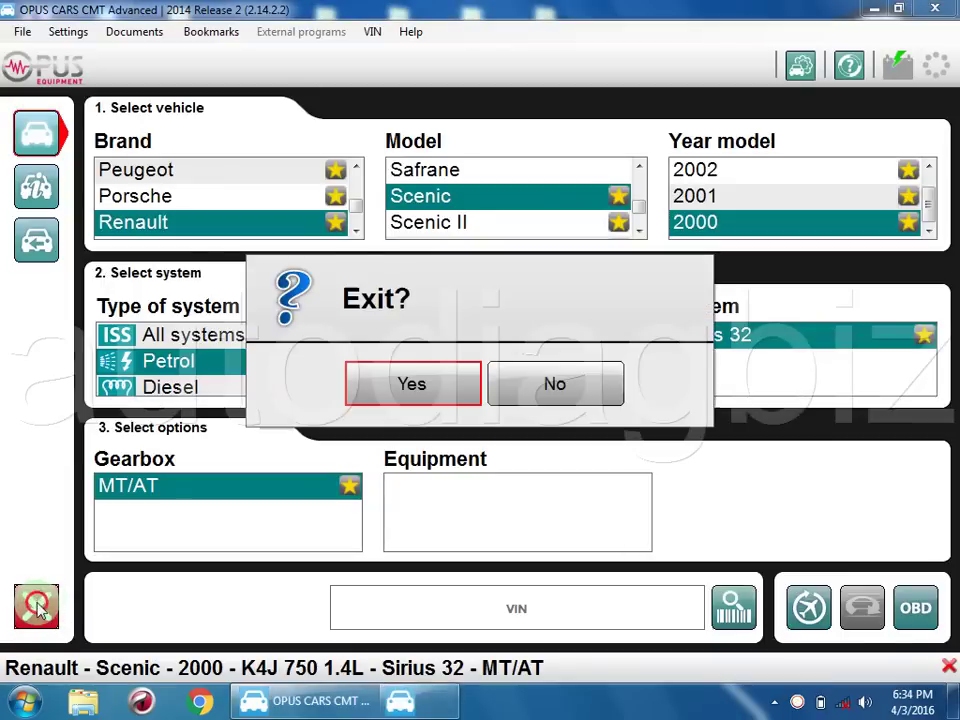
{"action": "left_click", "coordinate": [409, 381]}
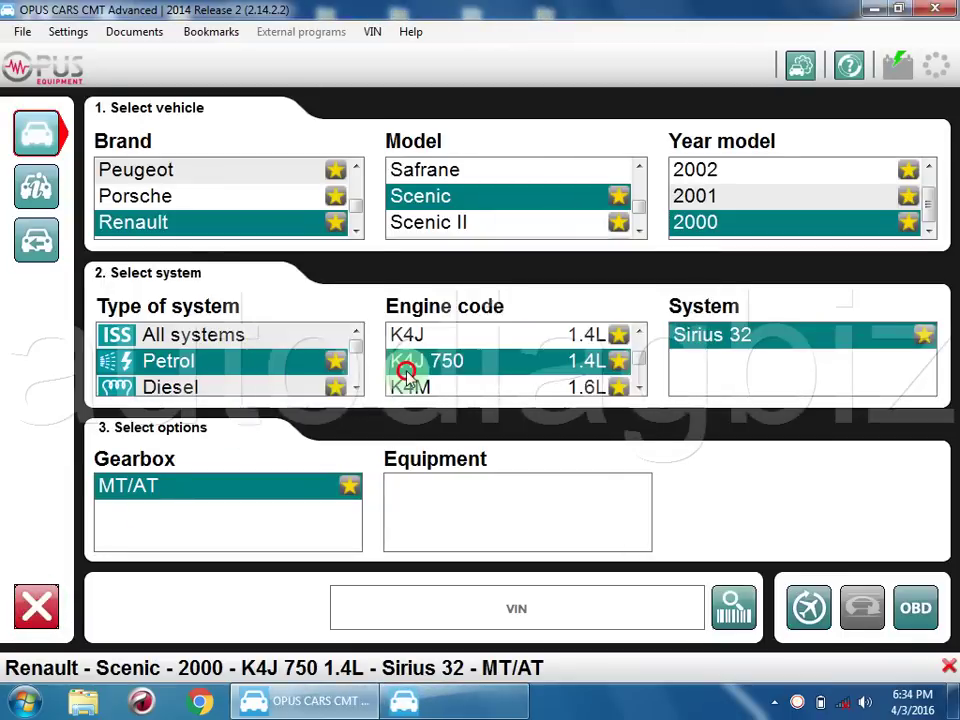